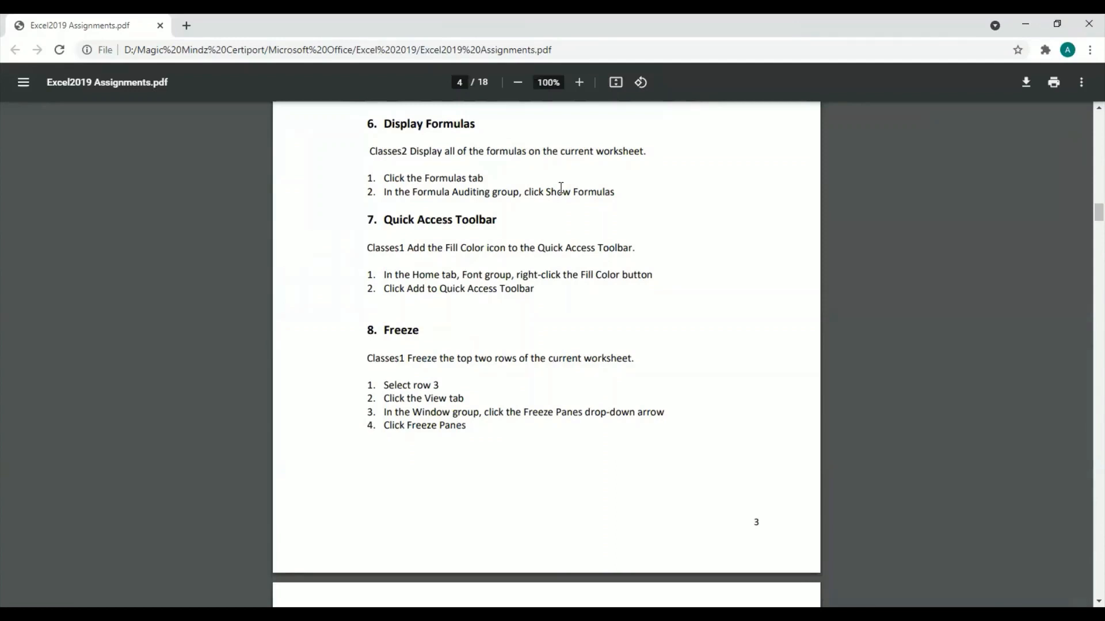
- Switch from the assignments PDF to the Classes2 workbook in Excel and look over Sheet1 down to the Totals row
left_click(403, 614)
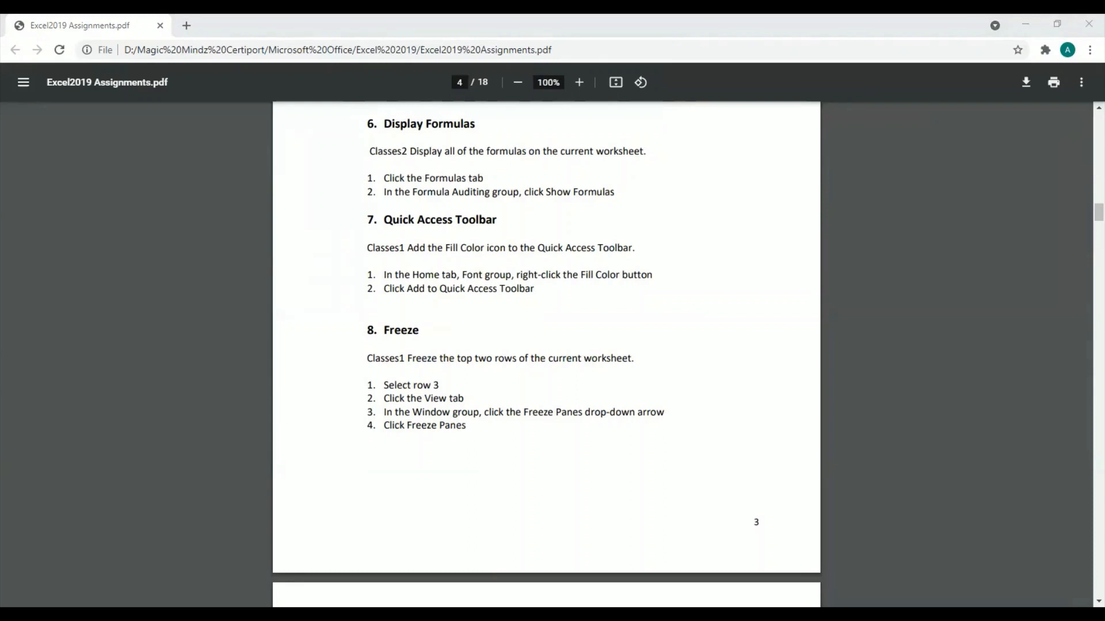
key("alt+Tab")
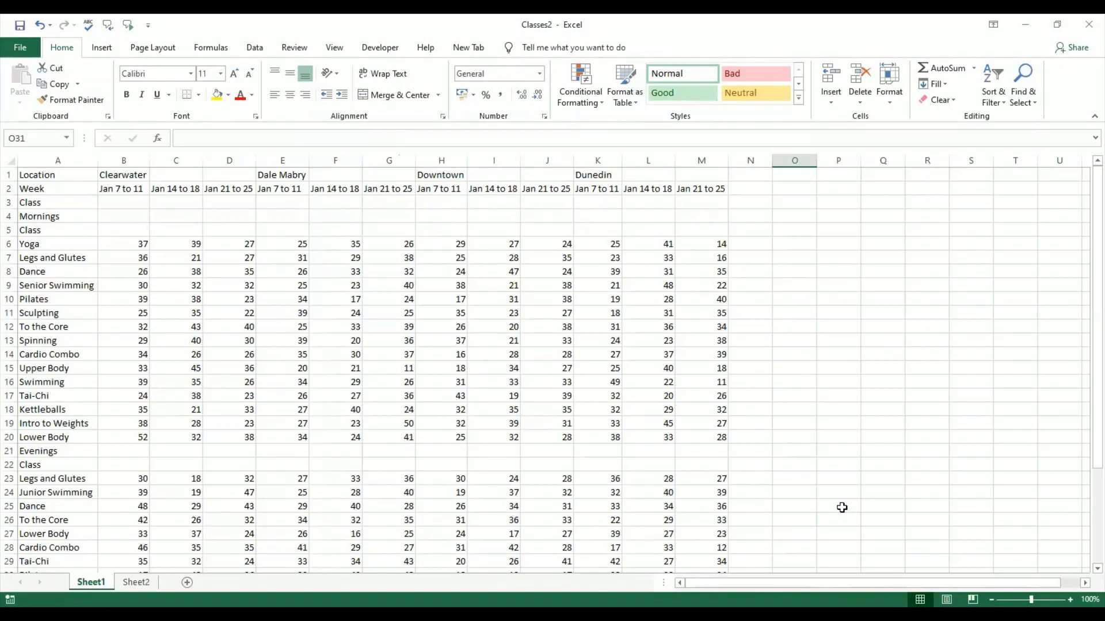
left_click_drag(1089, 419, 1092, 535)
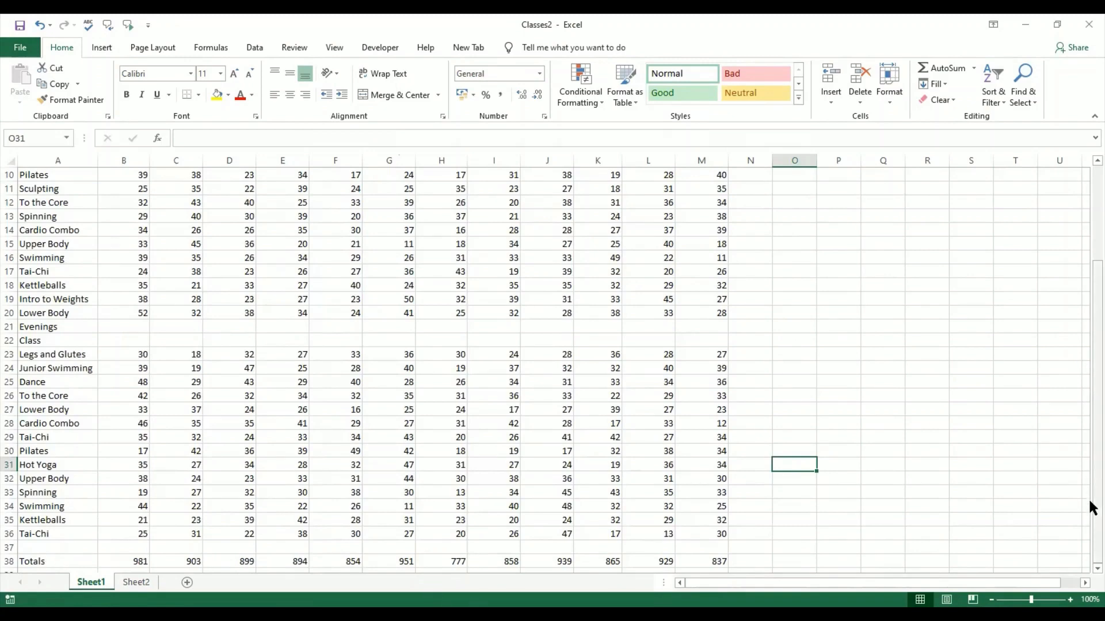
left_click_drag(1093, 505, 1090, 353)
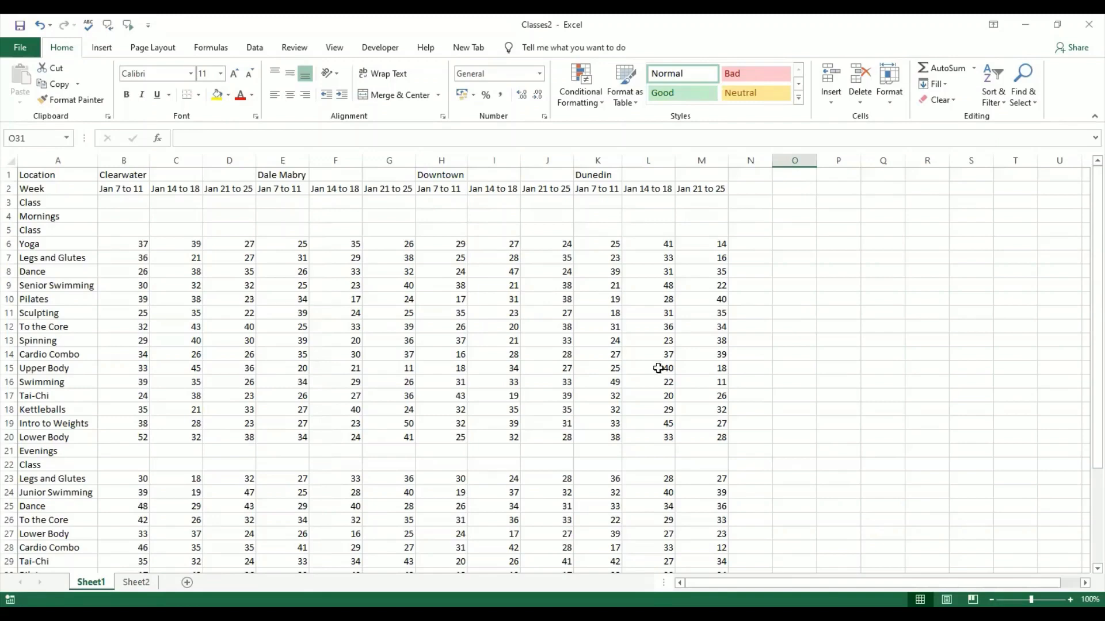
left_click(565, 243)
left_click(471, 339)
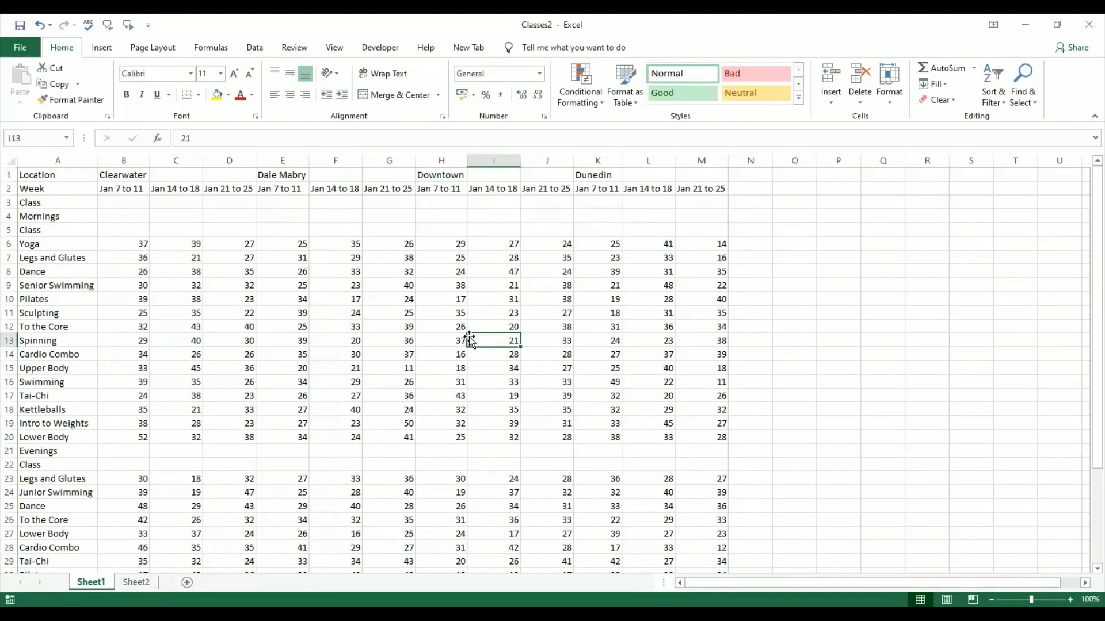
left_click(592, 396)
left_click(660, 393)
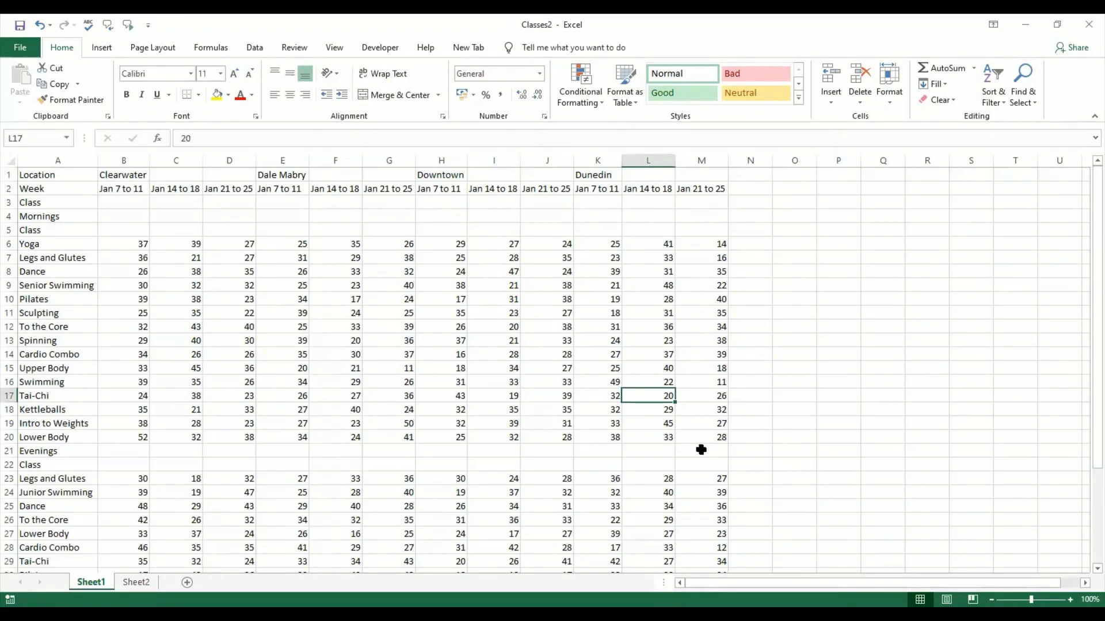
left_click(454, 367)
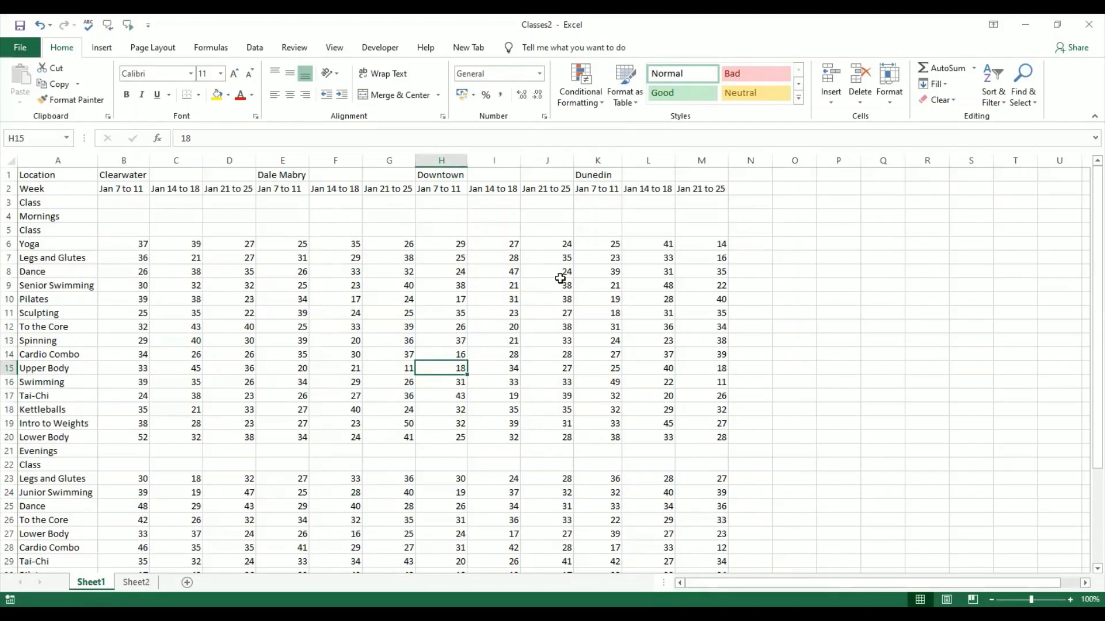
left_click(880, 468)
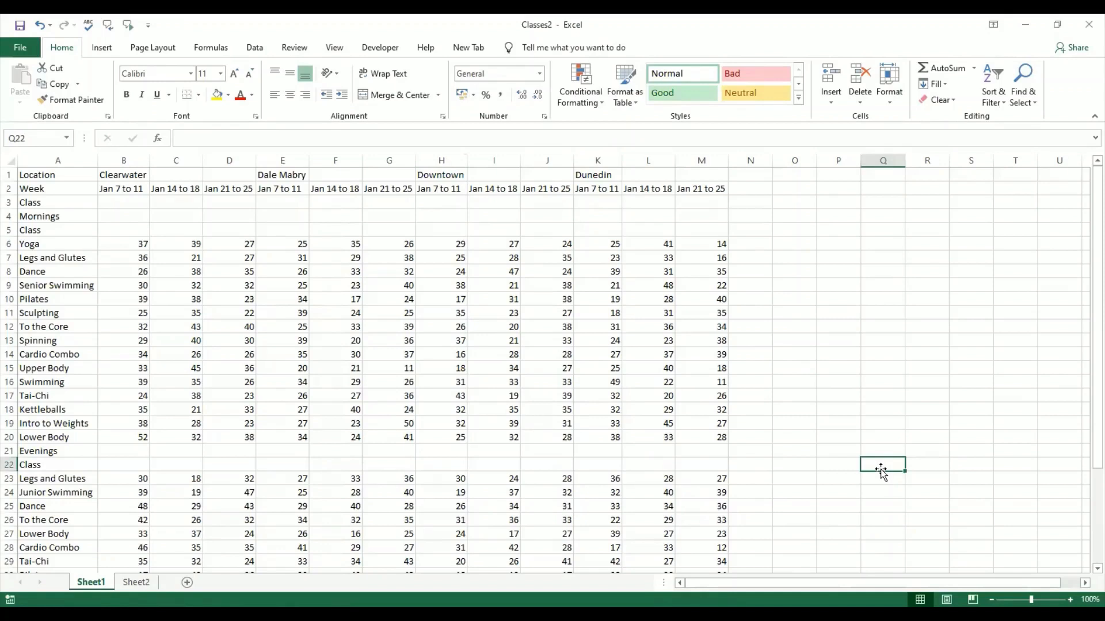
- Display all formulas on Sheet1 of the Classes2 workbook instead of their results
left_click(218, 48)
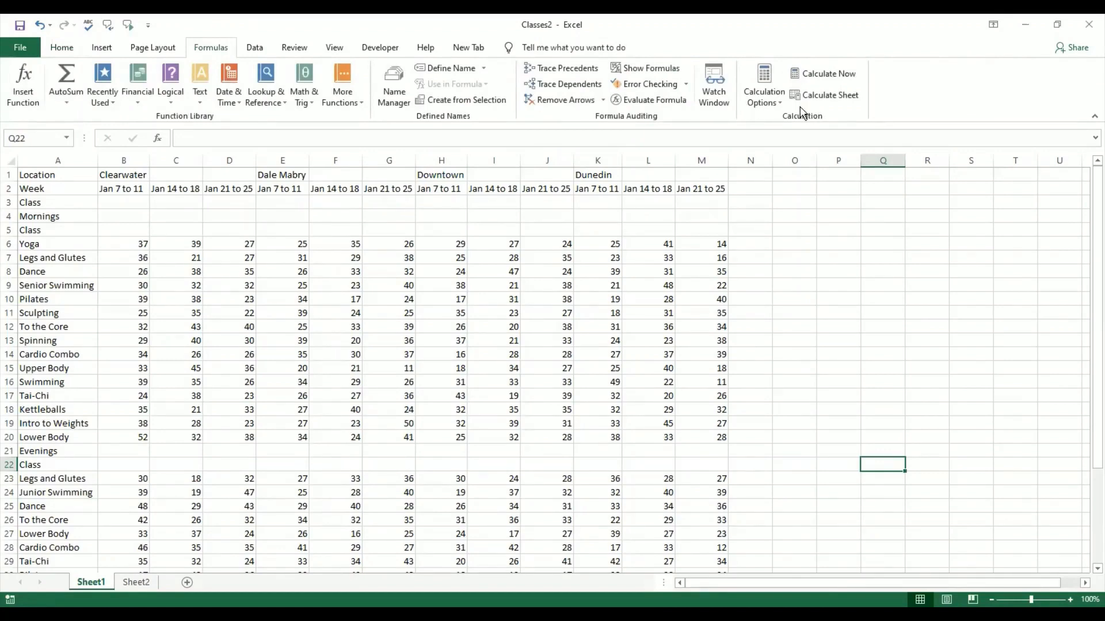
left_click(651, 70)
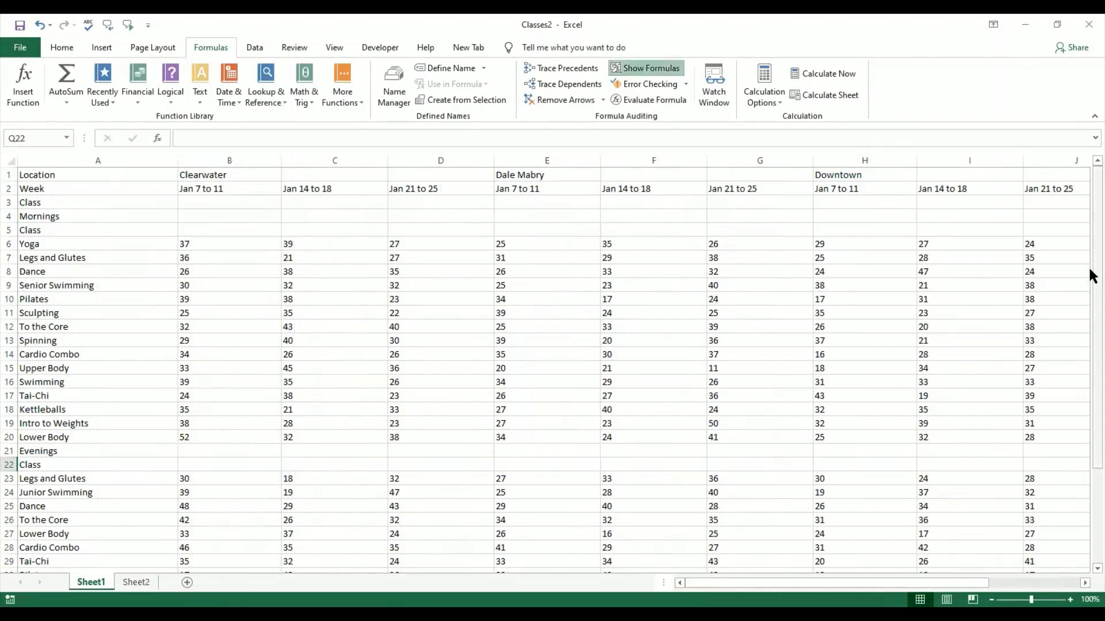
left_click_drag(1092, 285, 1091, 454)
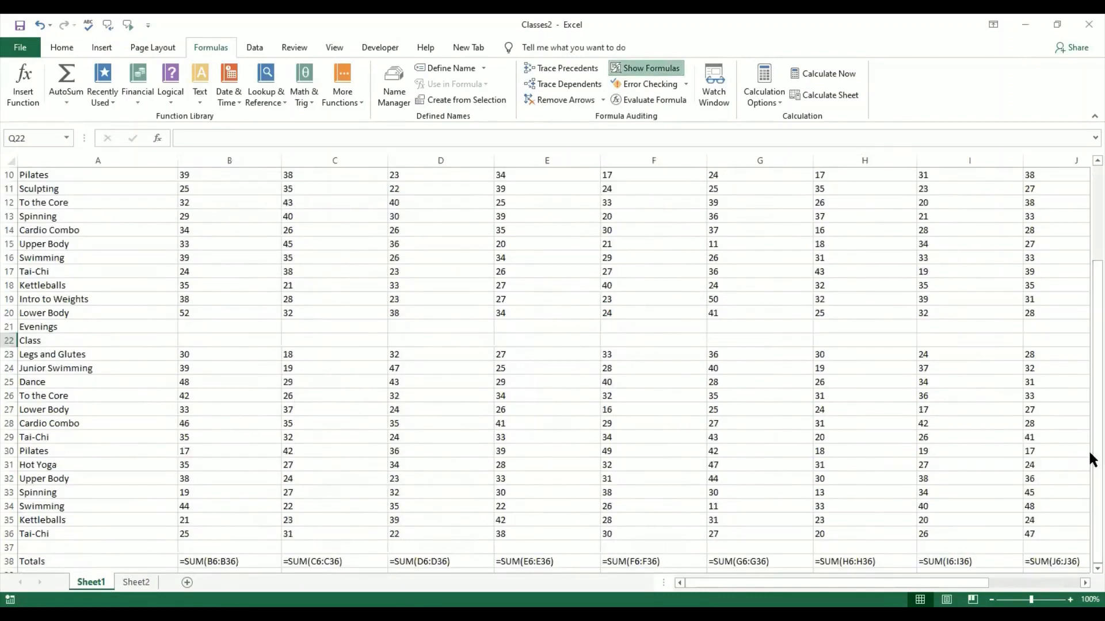
- Examine the SUM formulas in the Totals row across all location and week columns
left_click(220, 562)
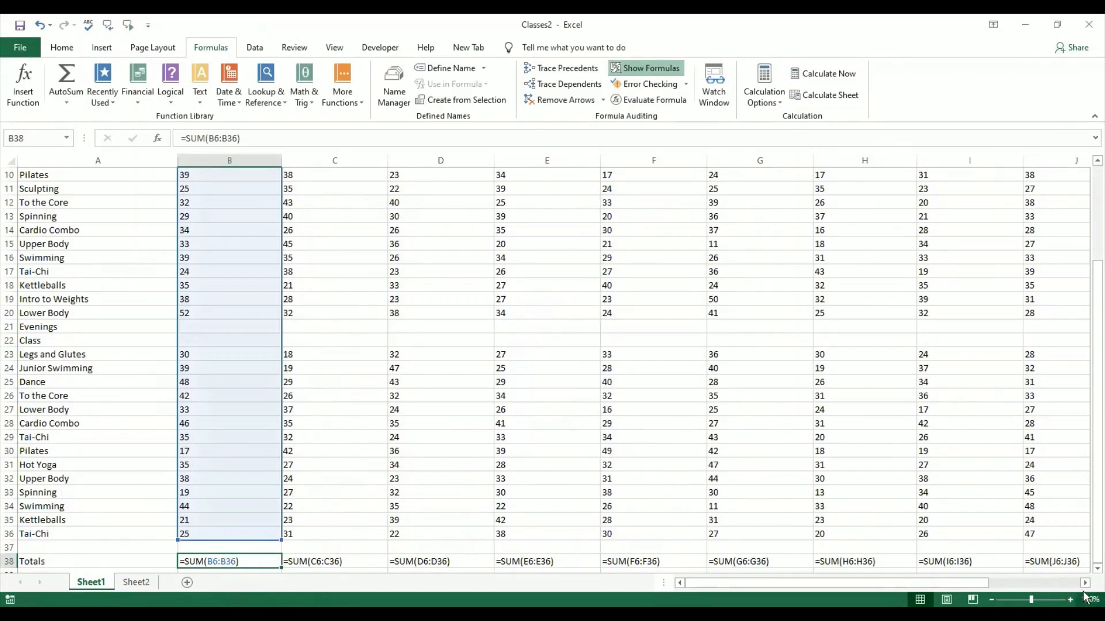
left_click(1084, 583)
left_click(1085, 583)
left_click(1085, 583)
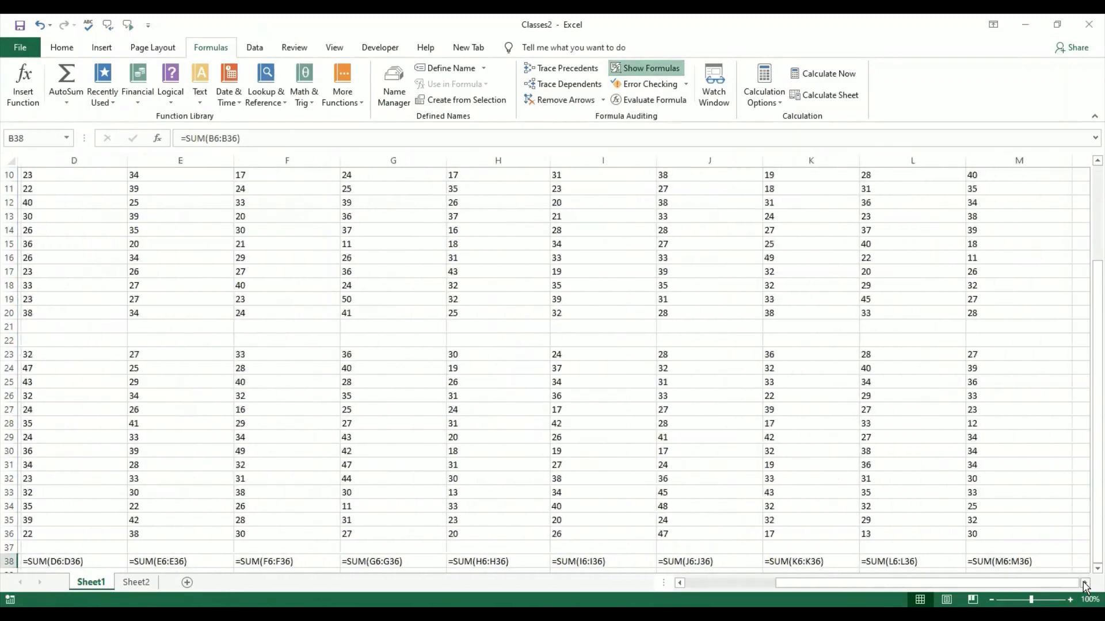
left_click(1096, 569)
left_click(1096, 568)
left_click(1096, 569)
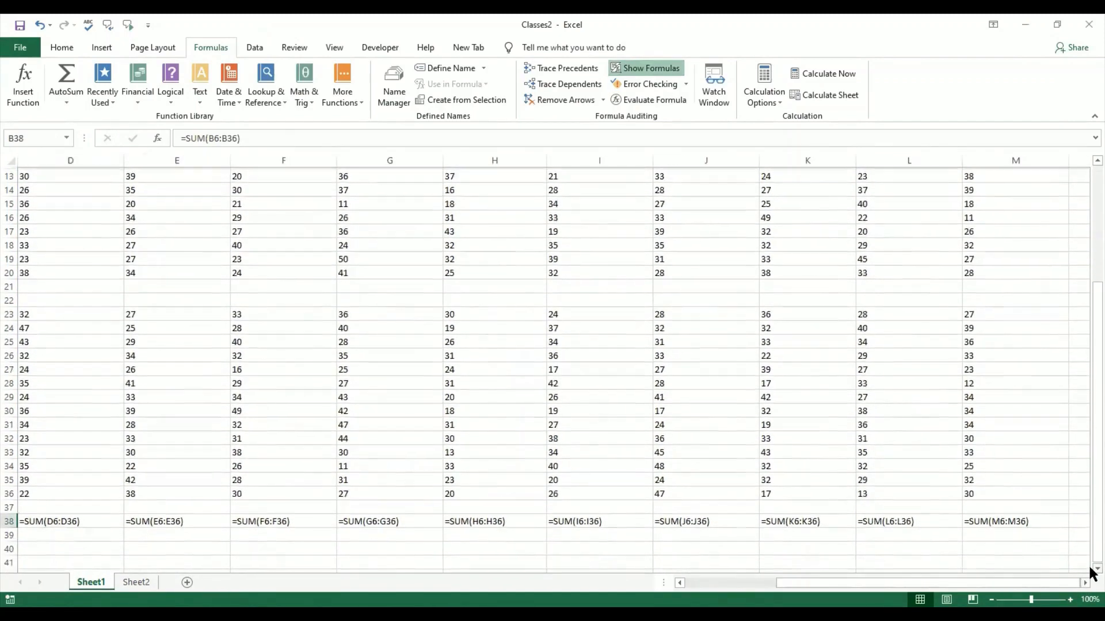
left_click(1096, 569)
left_click(1096, 568)
left_click(1096, 568)
left_click(1096, 568)
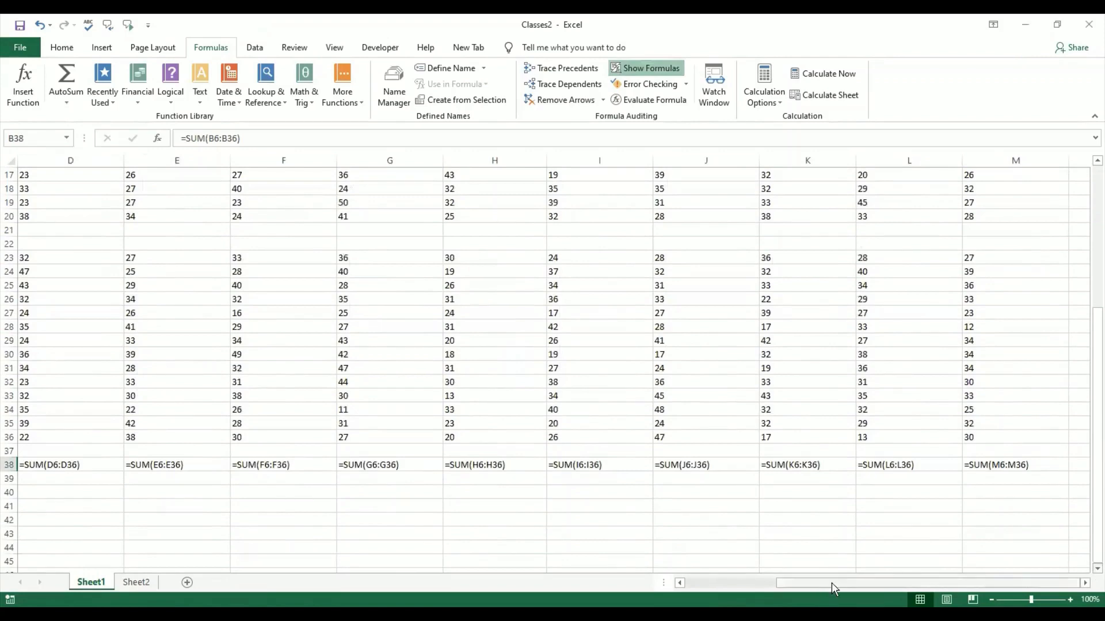
left_click_drag(832, 585, 716, 590)
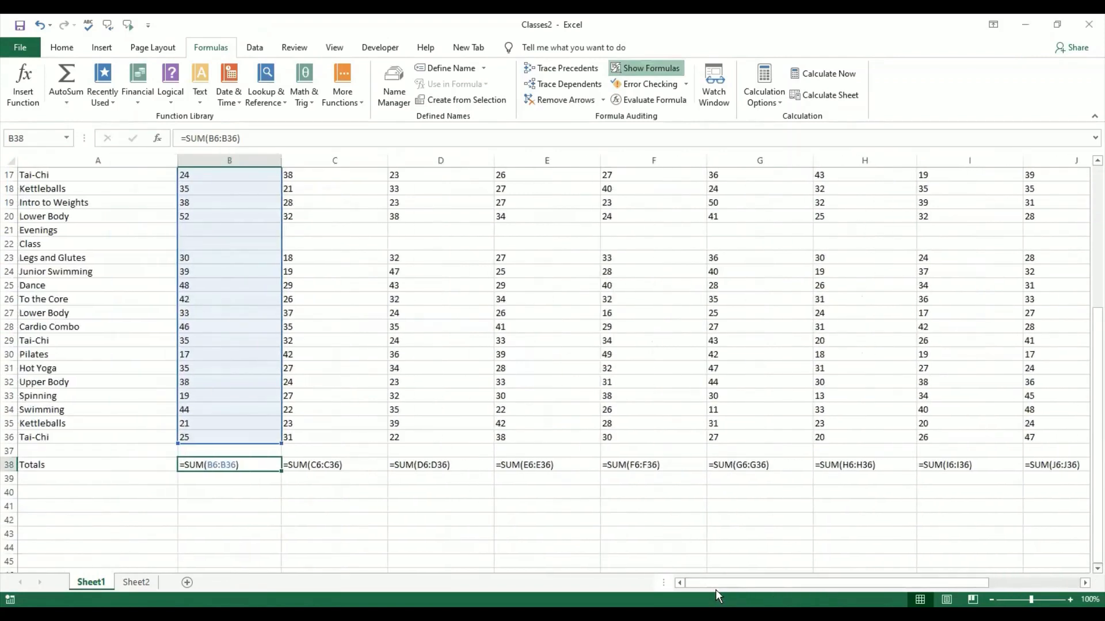
key("Down")
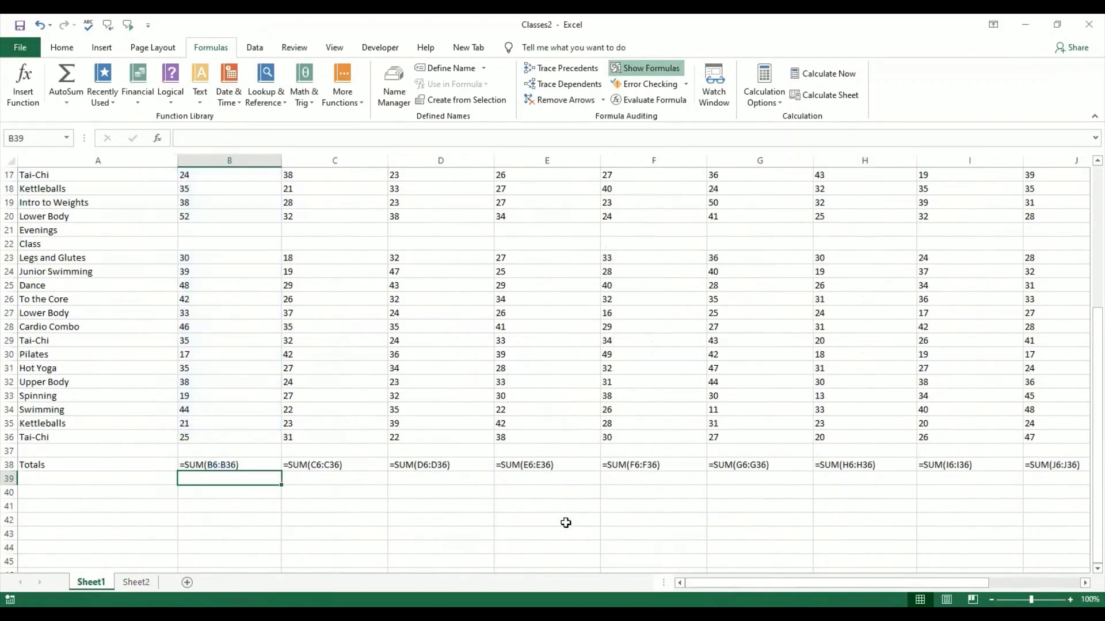
scroll(566, 522, "up", 5)
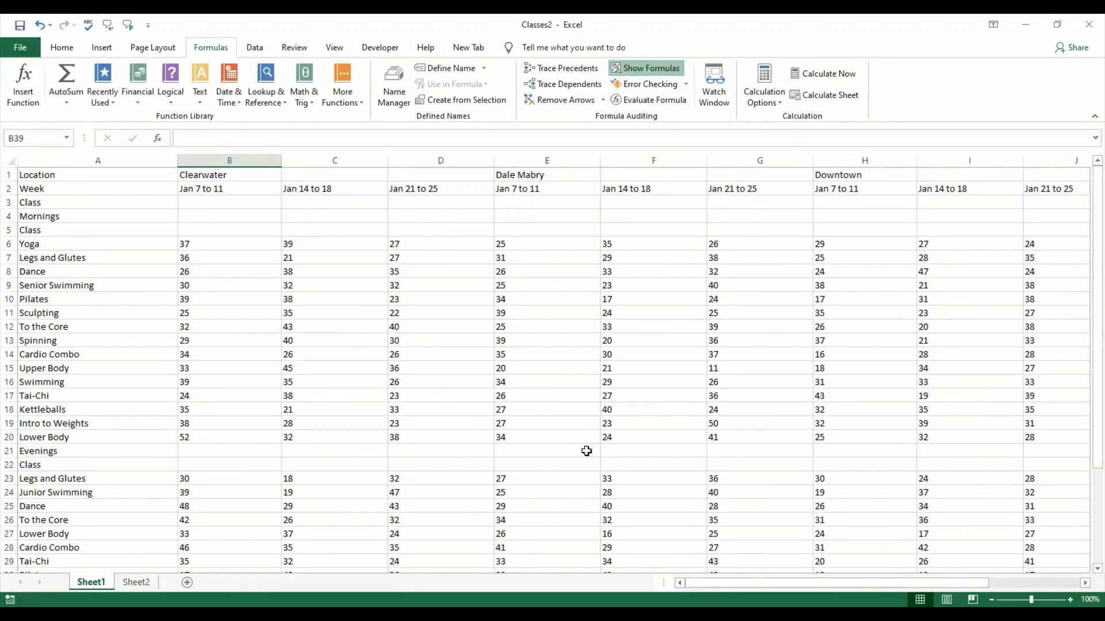
scroll(642, 453, "down", 2)
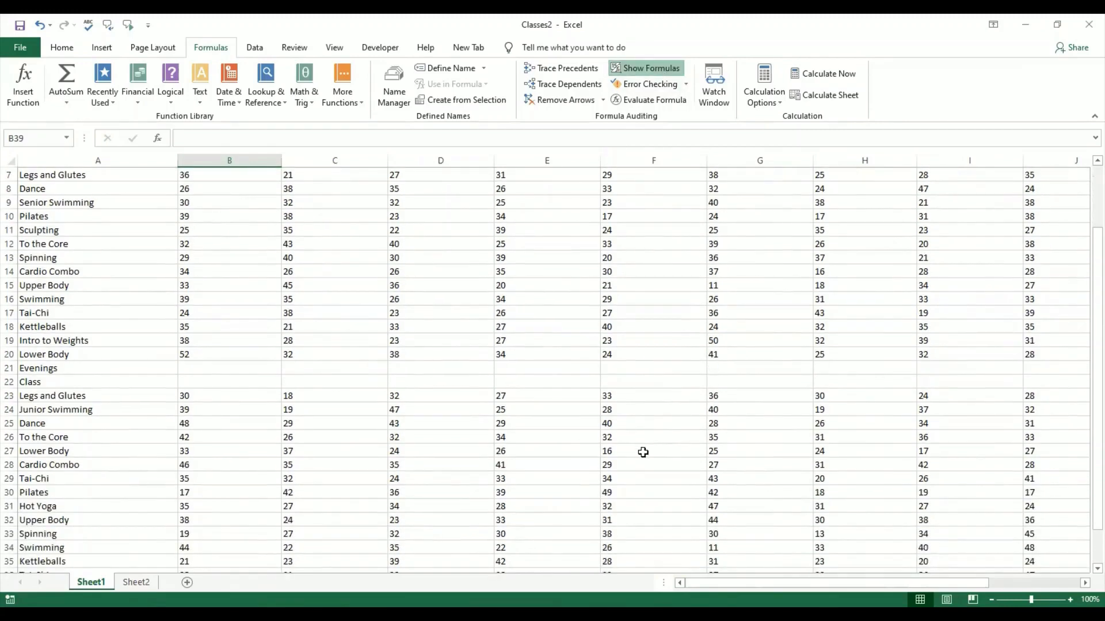
scroll(643, 453, "down", 3)
scroll(643, 453, "up", 5)
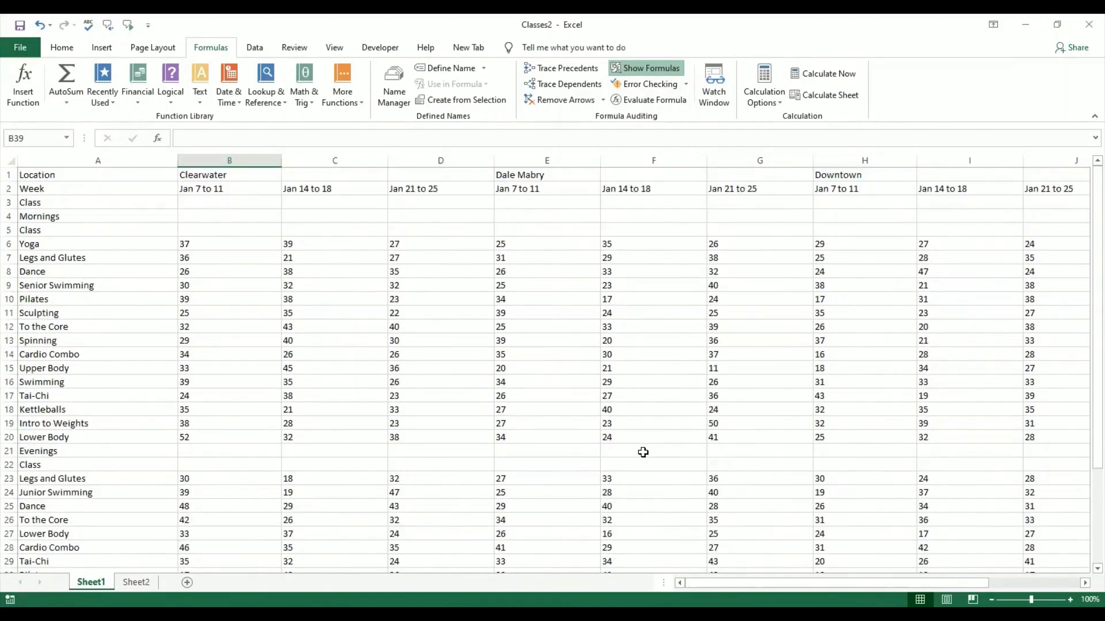
- Switch to the Classes1 workbook in Excel for the Quick Access Toolbar assignment
left_click(583, 230)
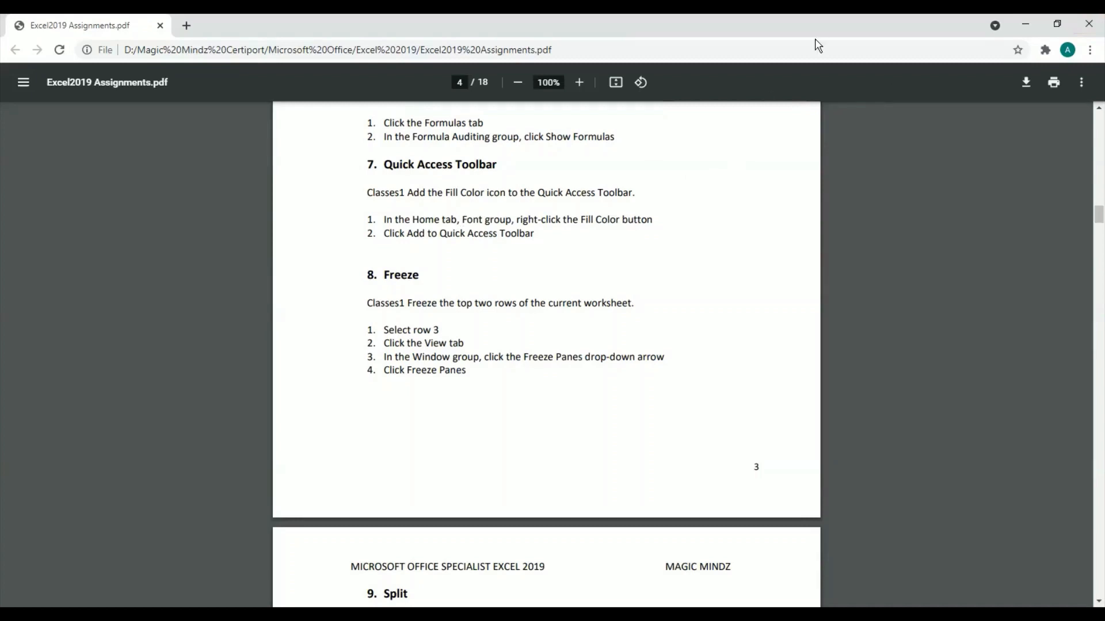
key("alt+Tab")
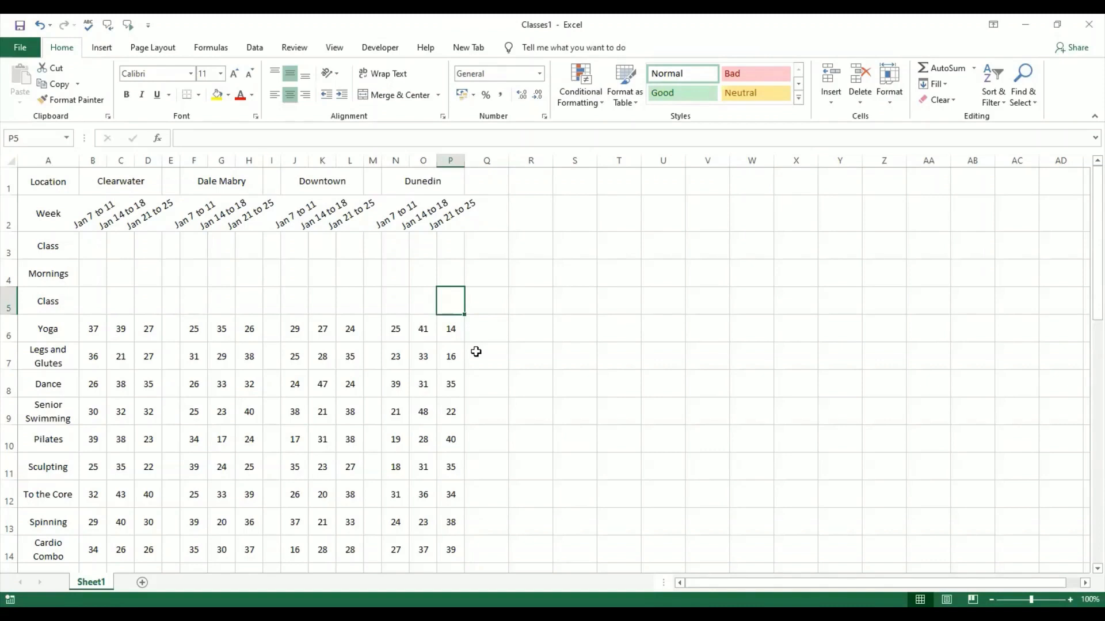
left_click(550, 369)
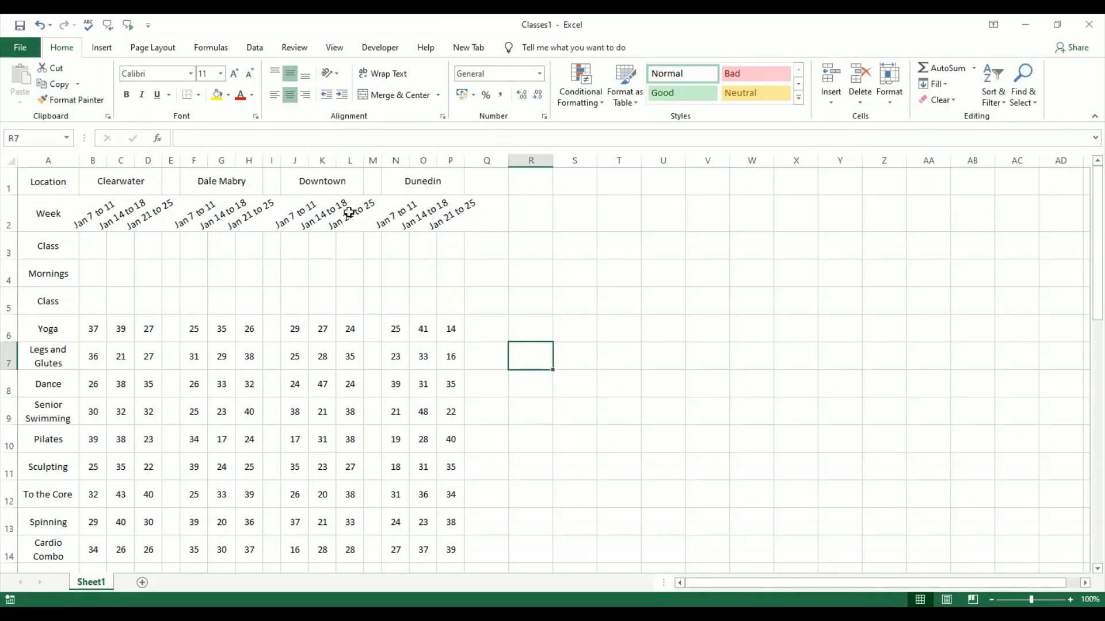
left_click(152, 48)
left_click(212, 48)
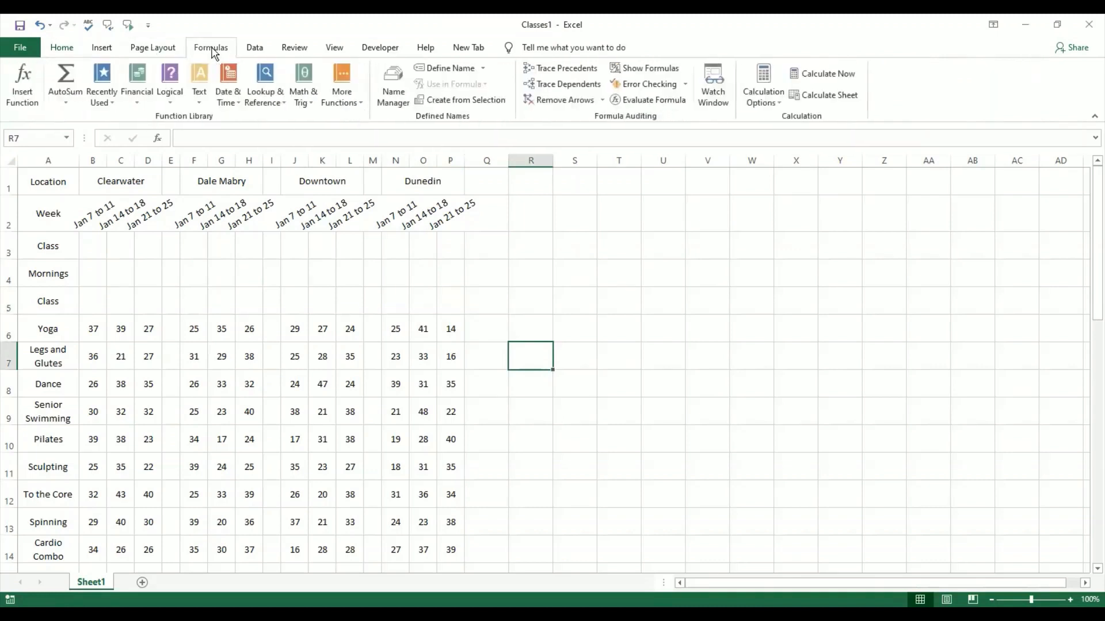
left_click(291, 49)
left_click(255, 48)
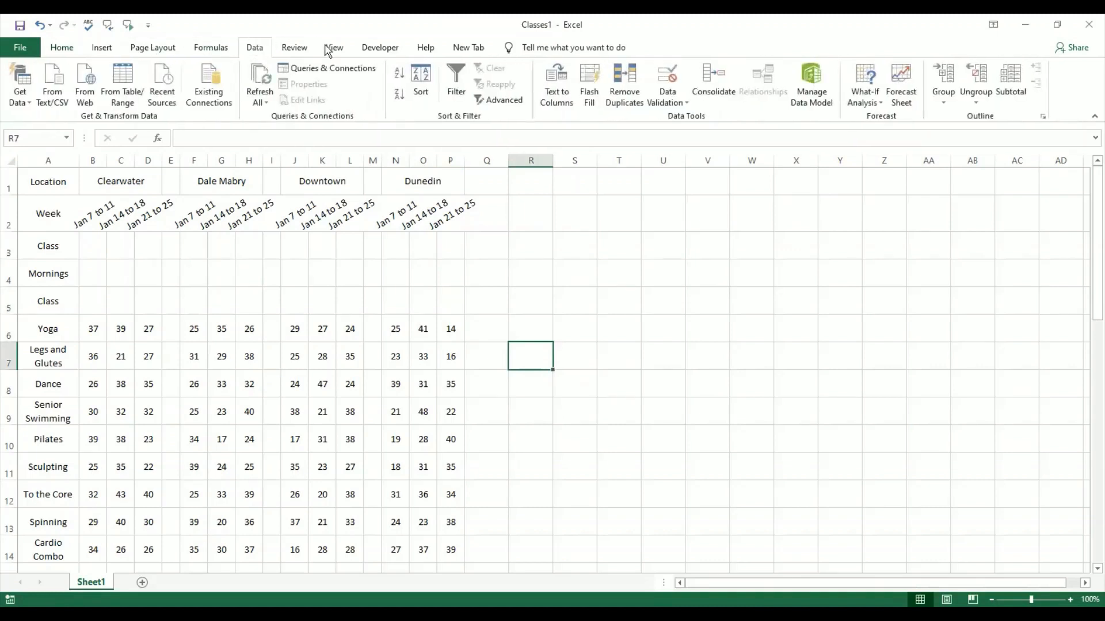
left_click(335, 49)
left_click(380, 49)
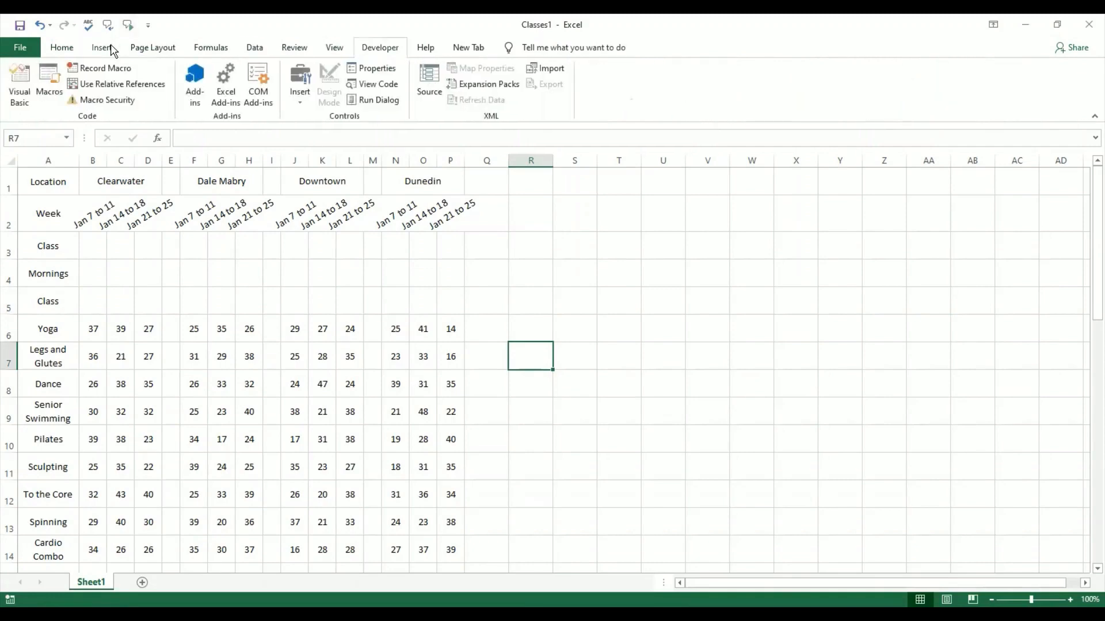
left_click(107, 48)
left_click(62, 49)
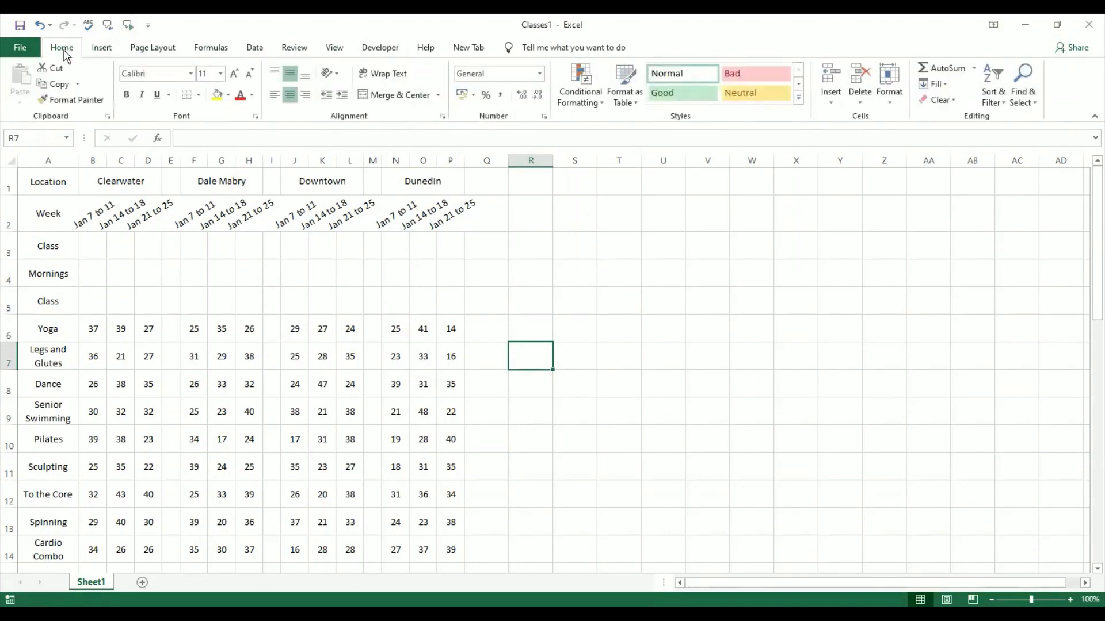
left_click(574, 417)
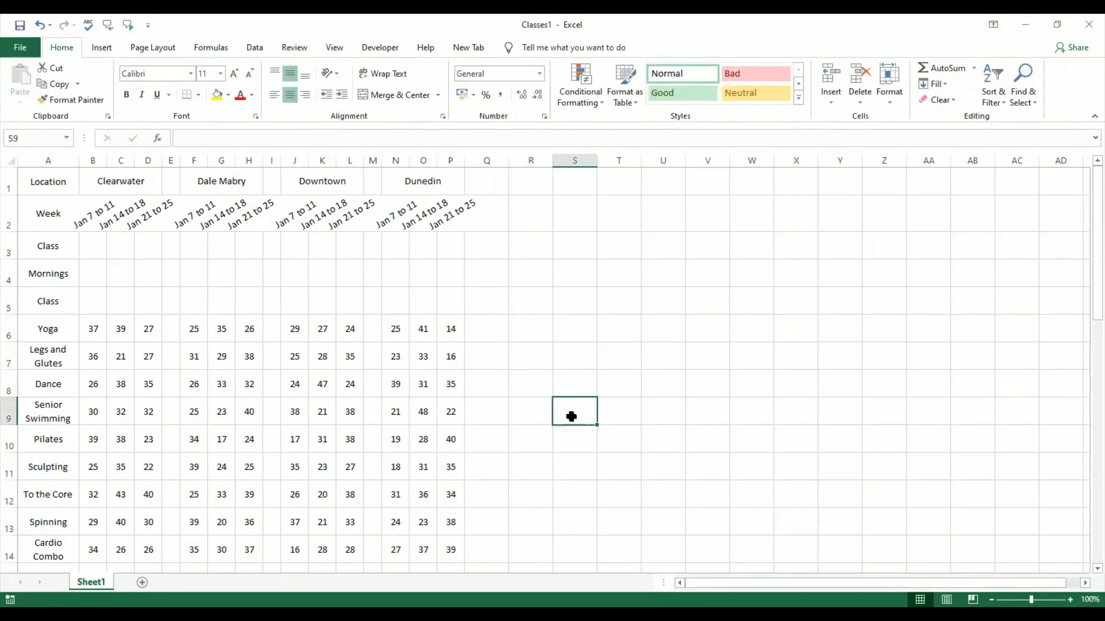
left_click(525, 354)
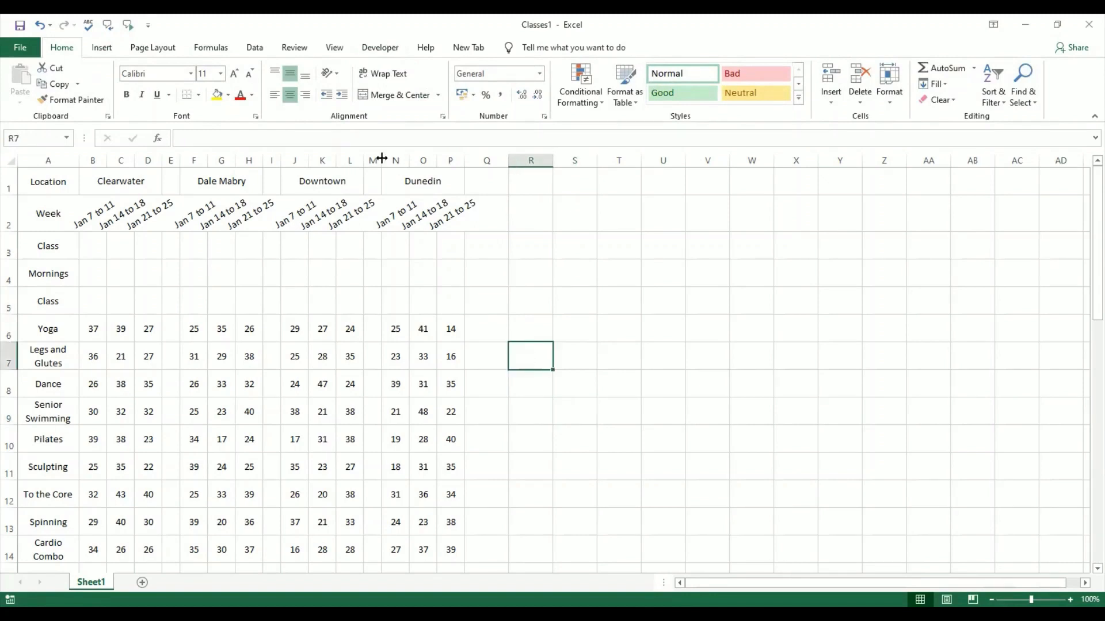
left_click(213, 50)
left_click(254, 50)
left_click(298, 51)
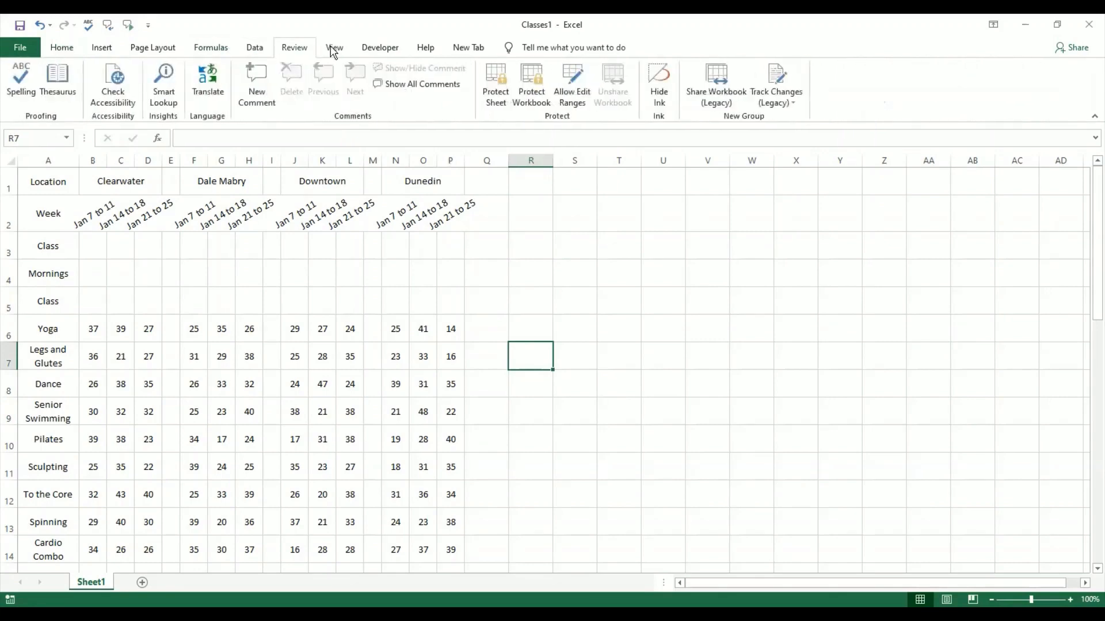
left_click(332, 51)
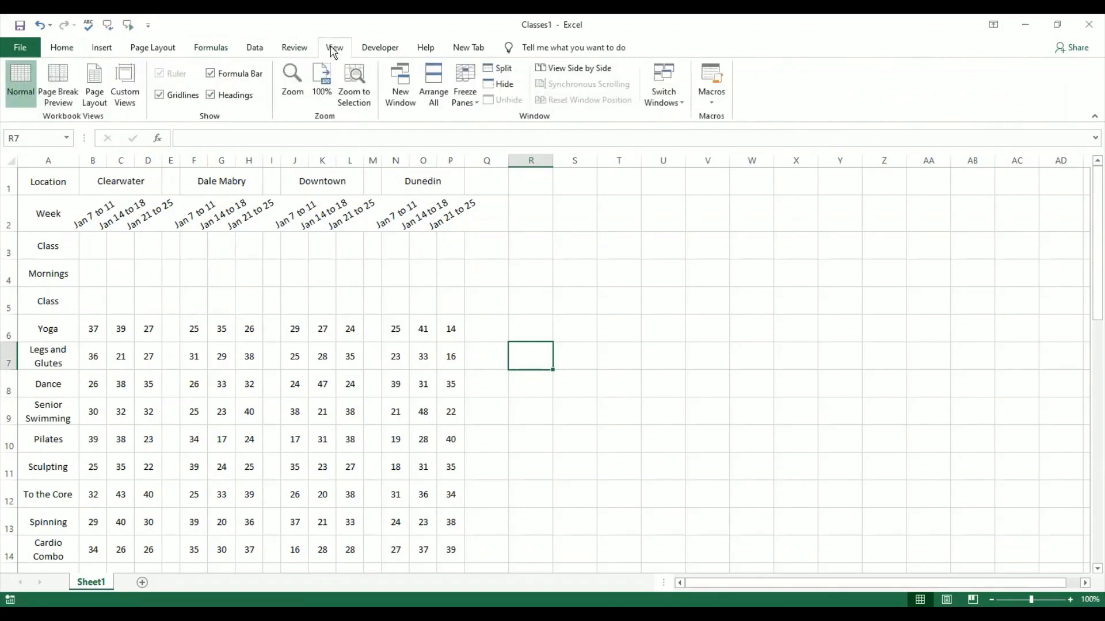
left_click(163, 49)
left_click(109, 49)
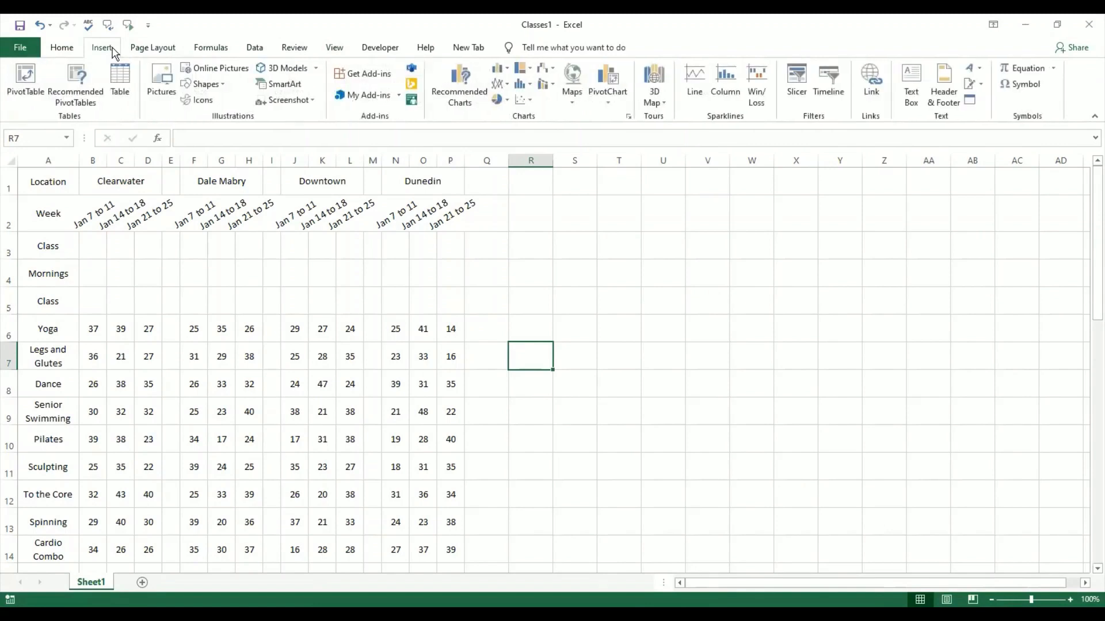
left_click(61, 49)
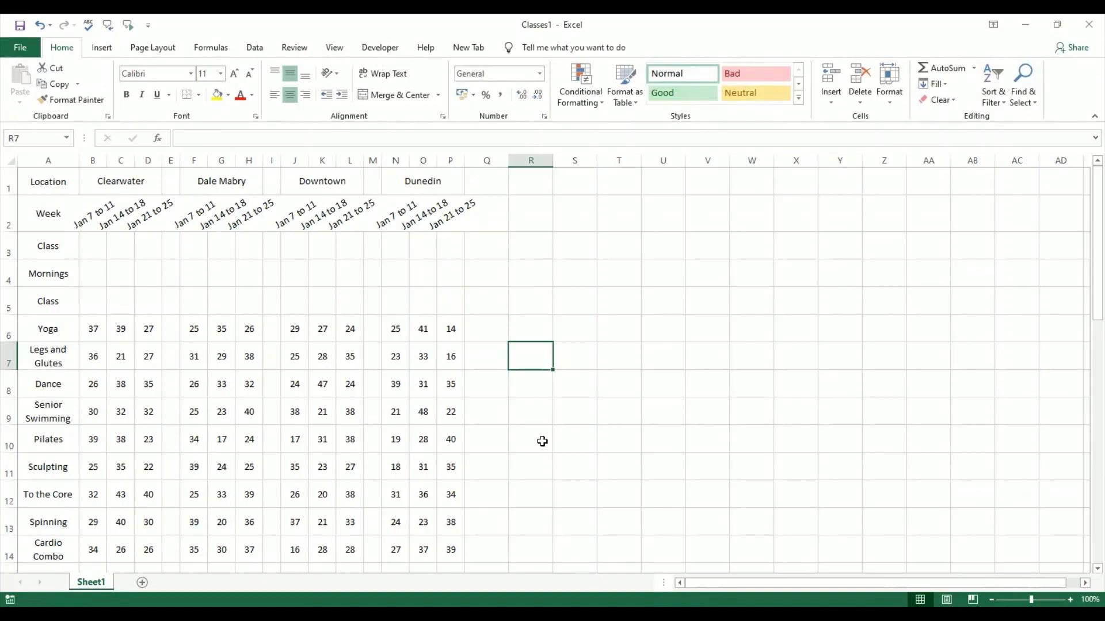
left_click(220, 49)
left_click(295, 50)
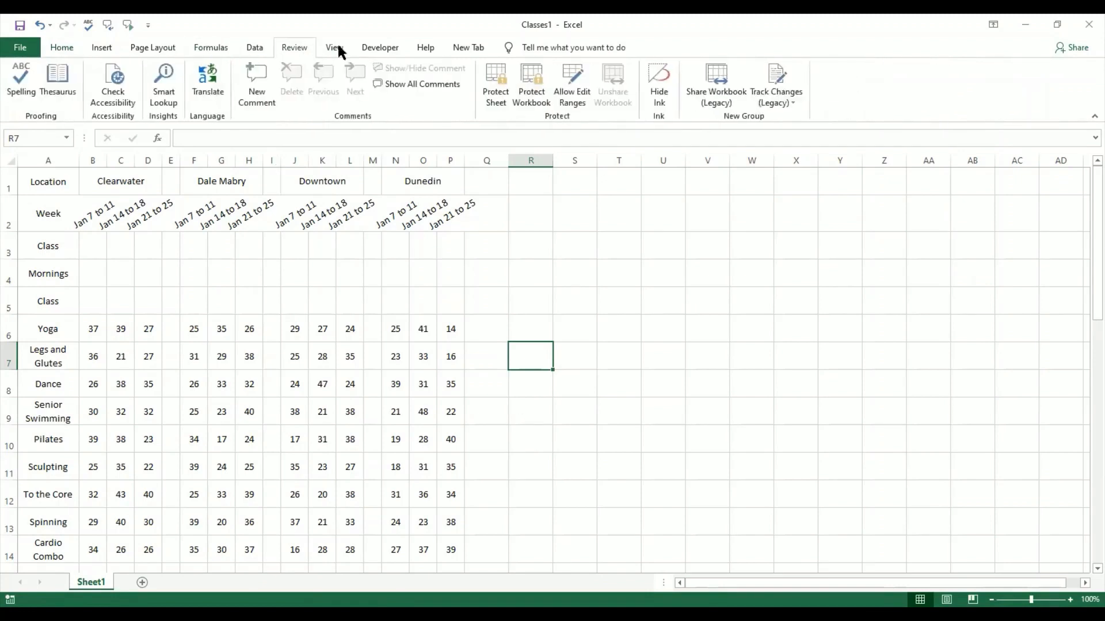
left_click(337, 50)
left_click(394, 52)
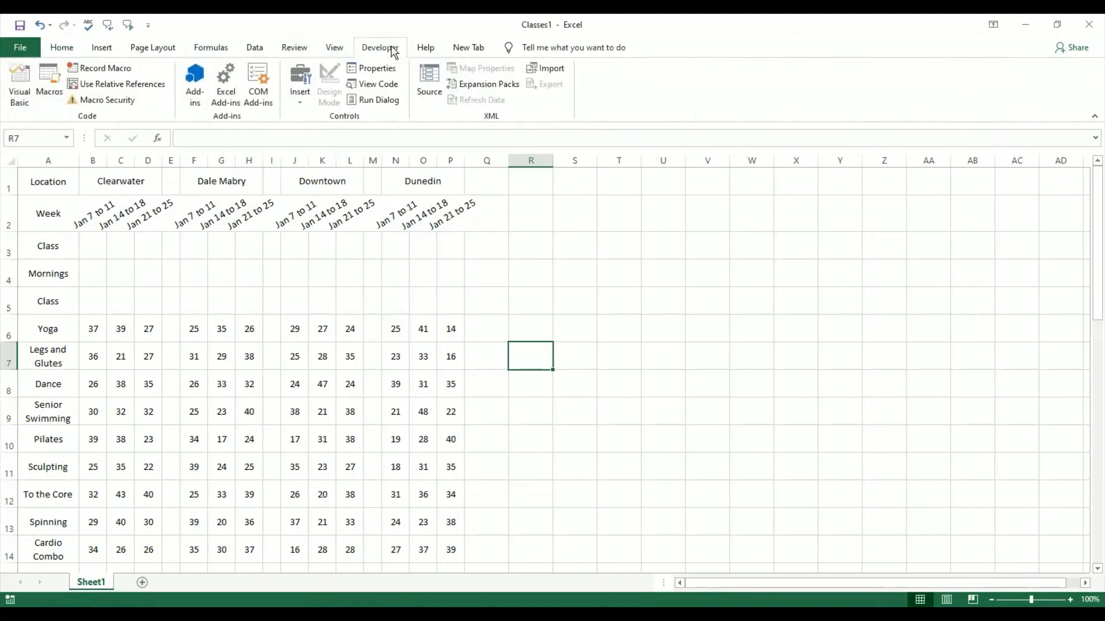
left_click(151, 49)
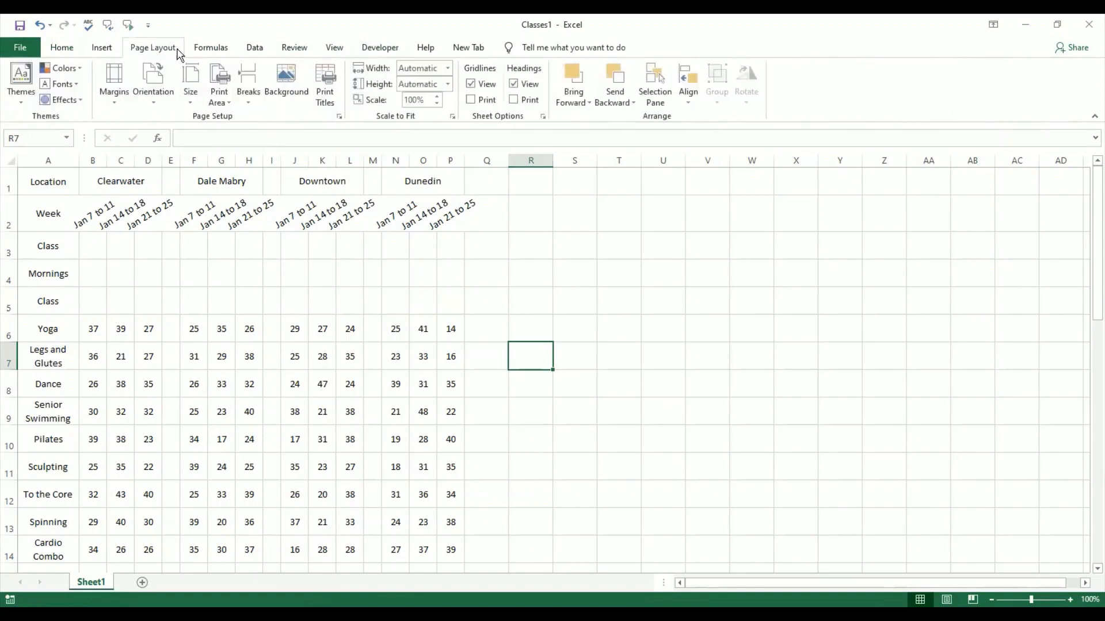
left_click(210, 49)
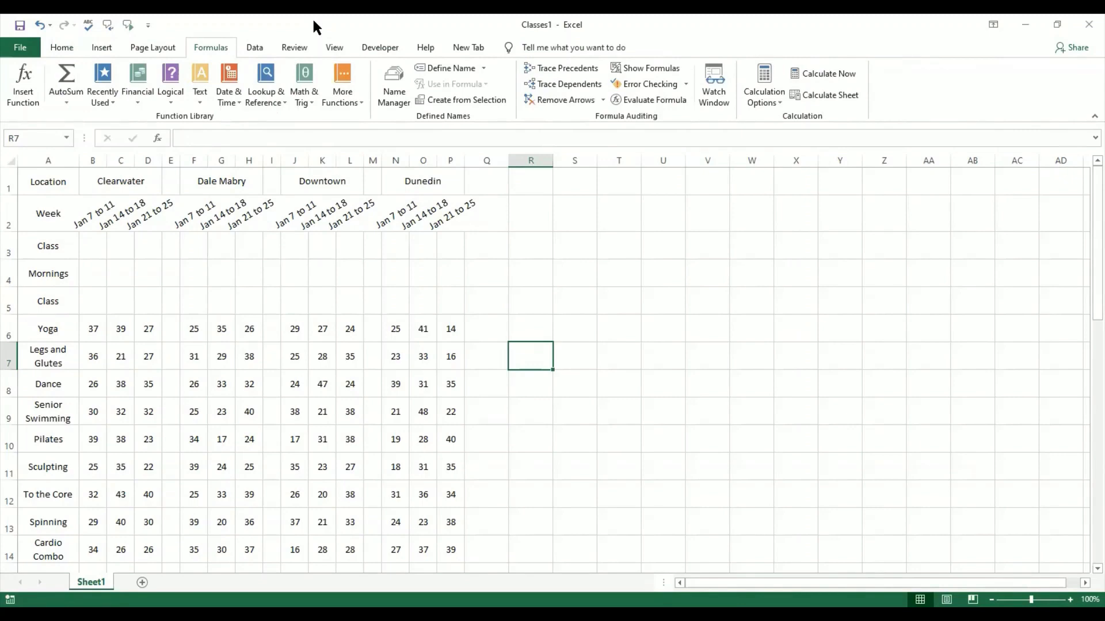
left_click(158, 48)
left_click(298, 48)
left_click(333, 49)
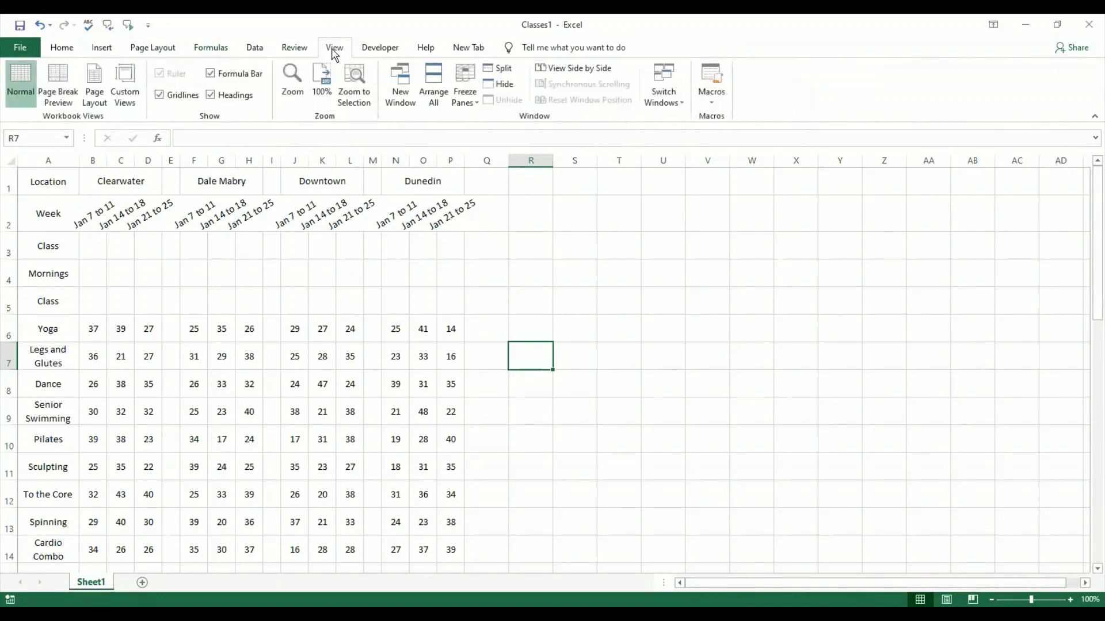
left_click(62, 48)
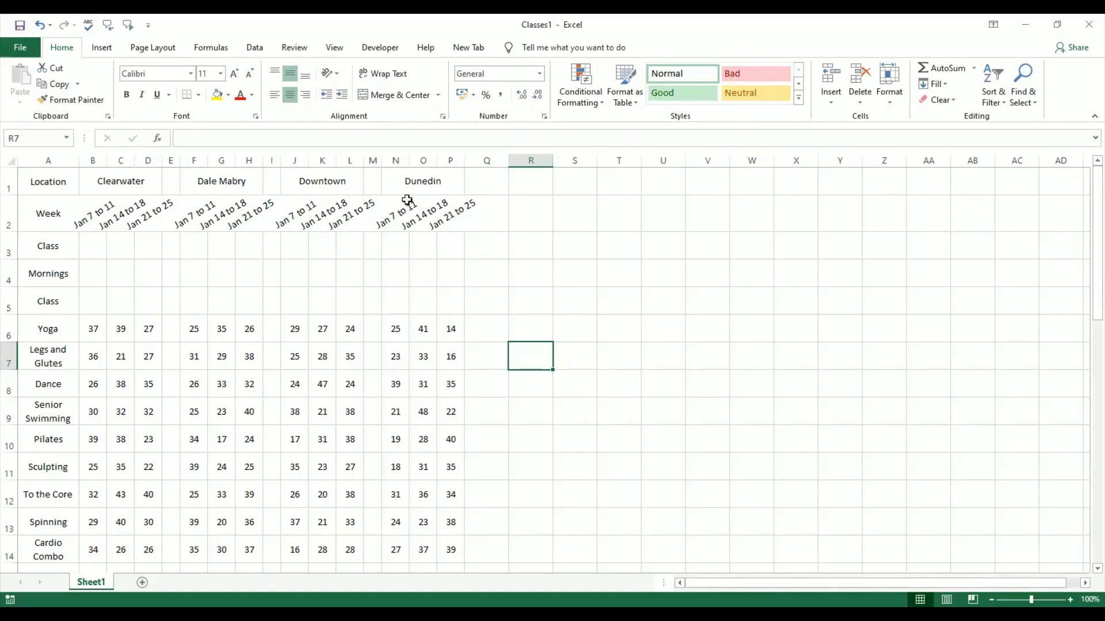
- Add the New, Open and Quick Print commands to the Quick Access Toolbar
left_click(150, 27)
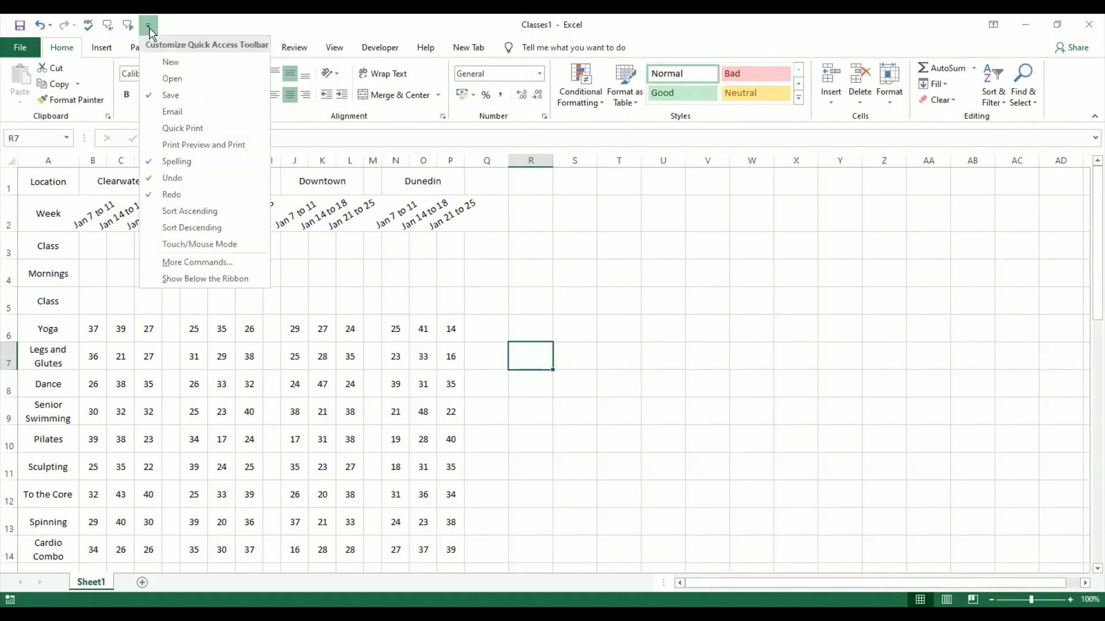
left_click(175, 64)
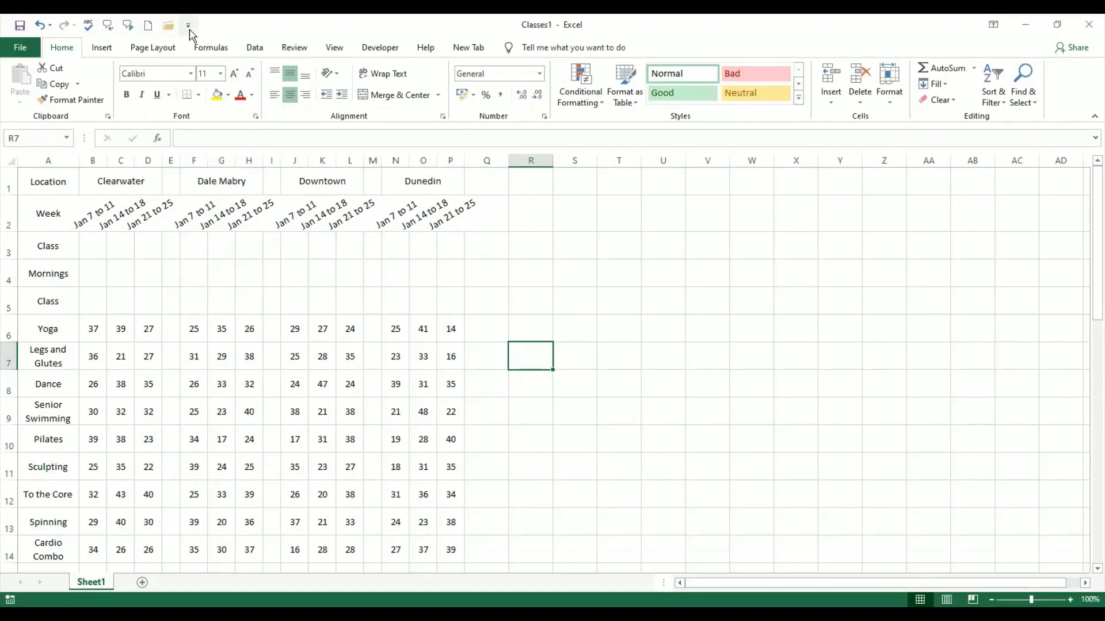
left_click(189, 27)
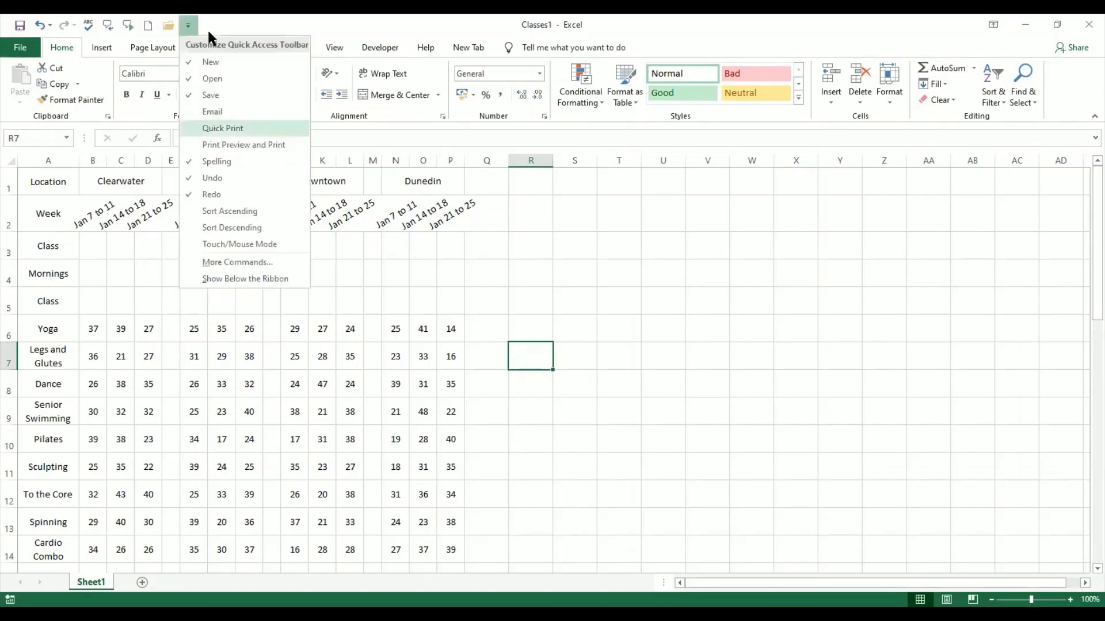
left_click(222, 128)
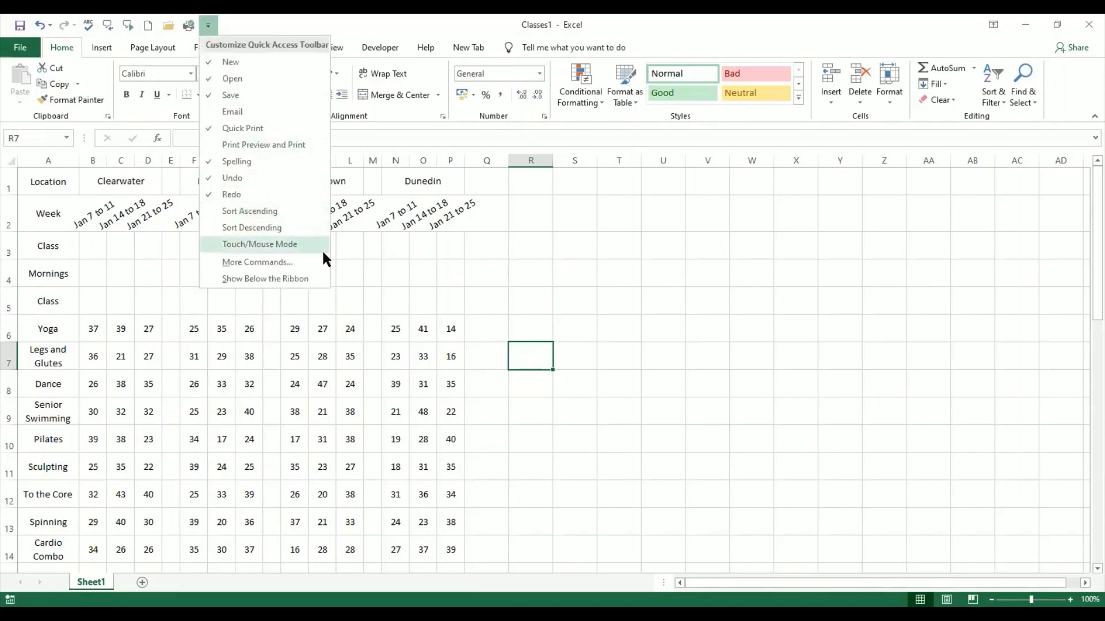
left_click(537, 288)
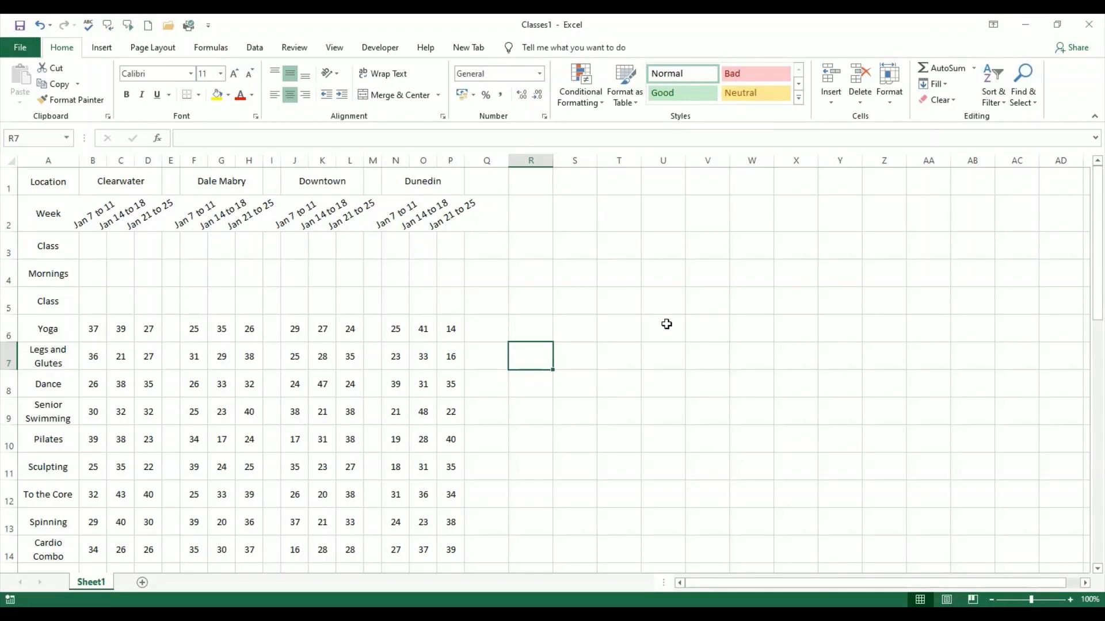
- Add the Fill Color command and the Page Layout view command to the Quick Access Toolbar
right_click(228, 103)
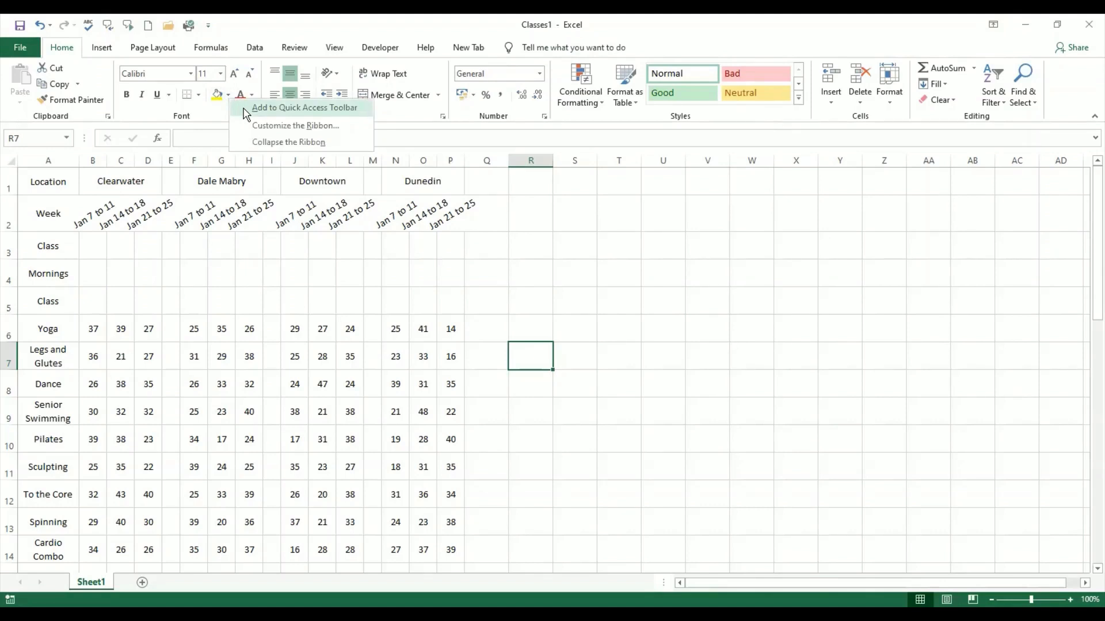
left_click(247, 110)
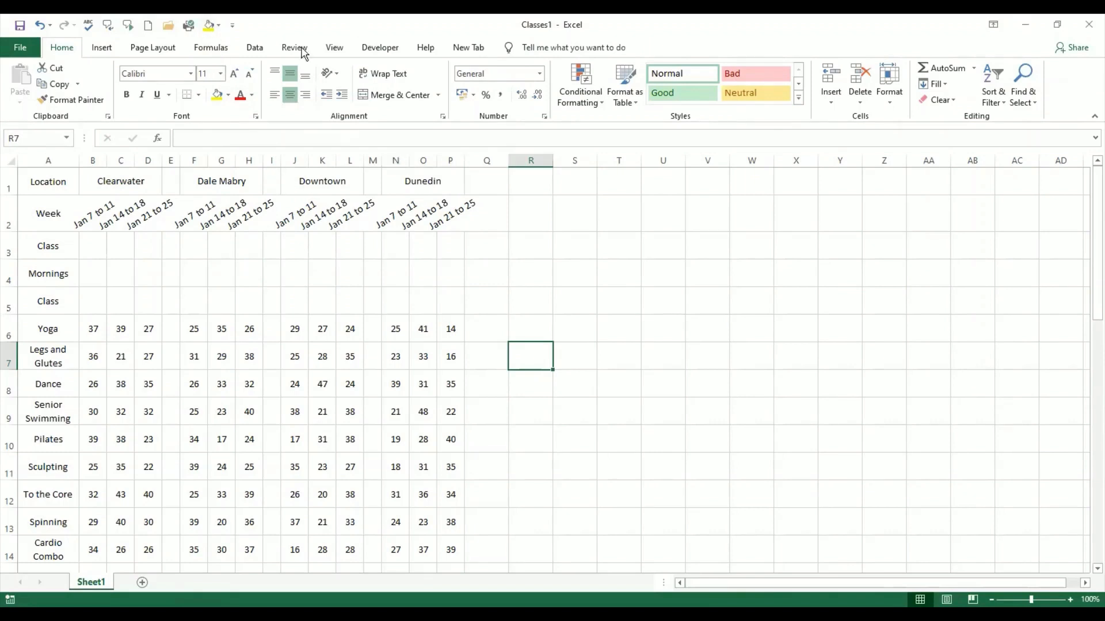
left_click(338, 48)
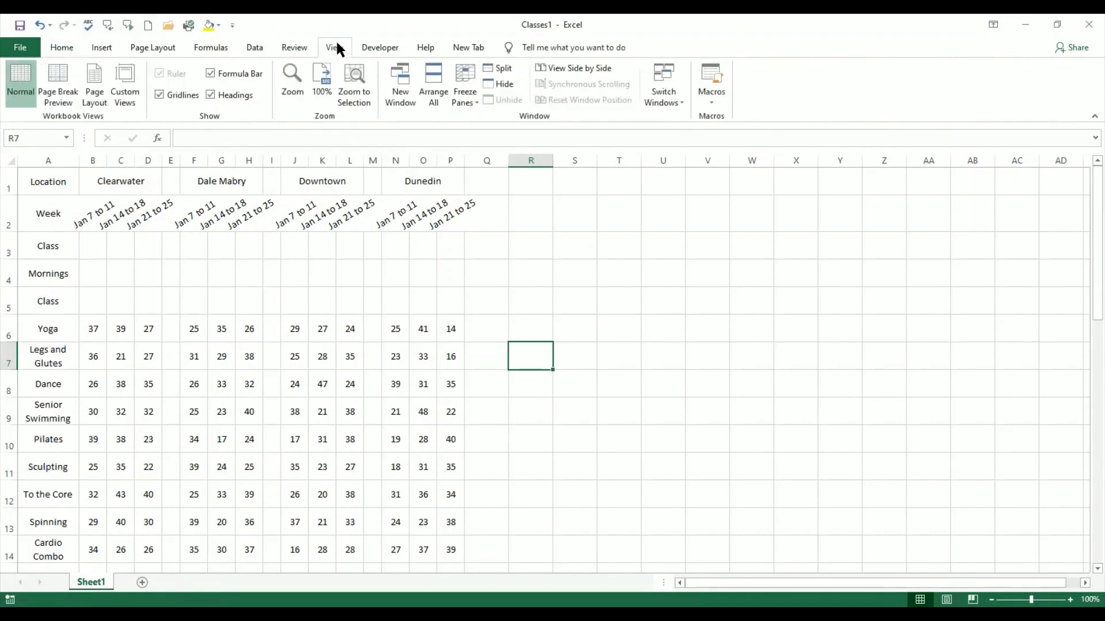
right_click(110, 101)
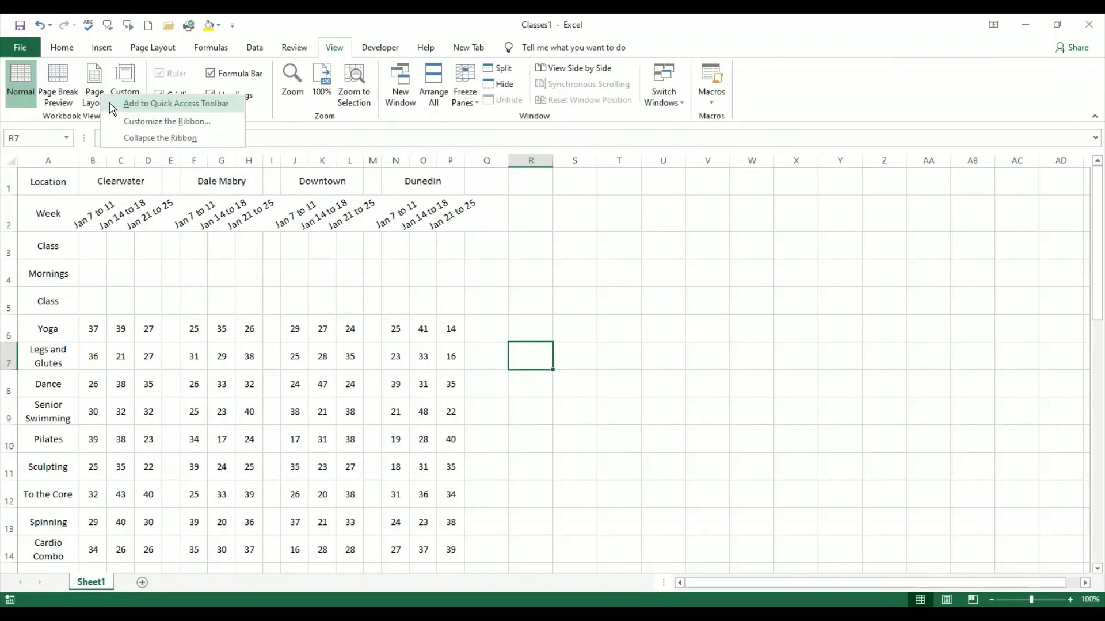
left_click(113, 106)
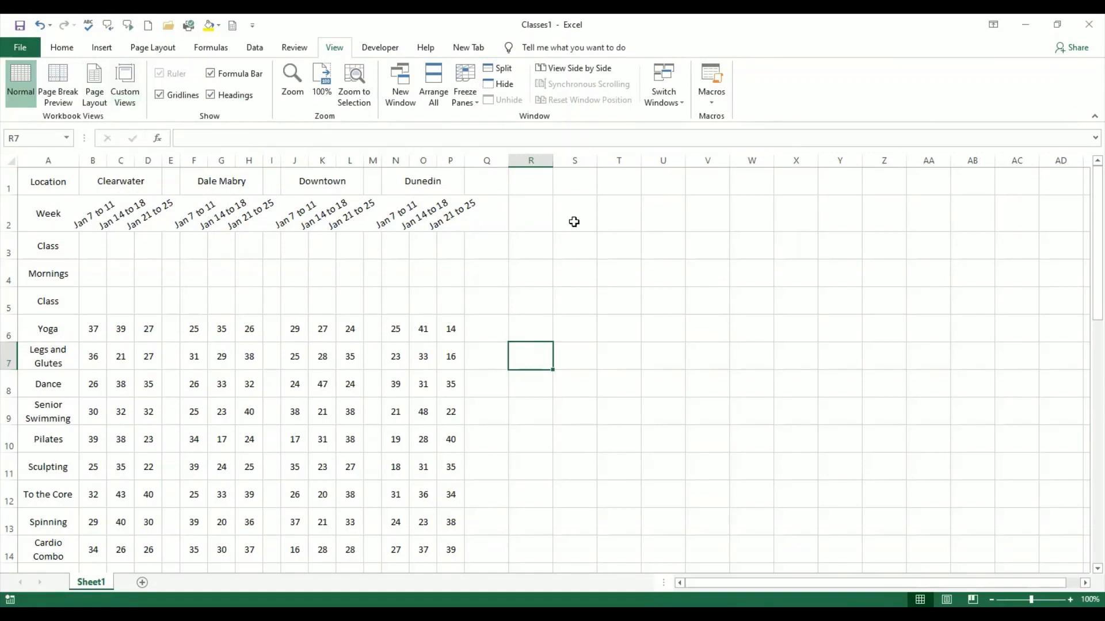
- Add the AutoSum command and the column and bar chart command to the Quick Access Toolbar
left_click(250, 50)
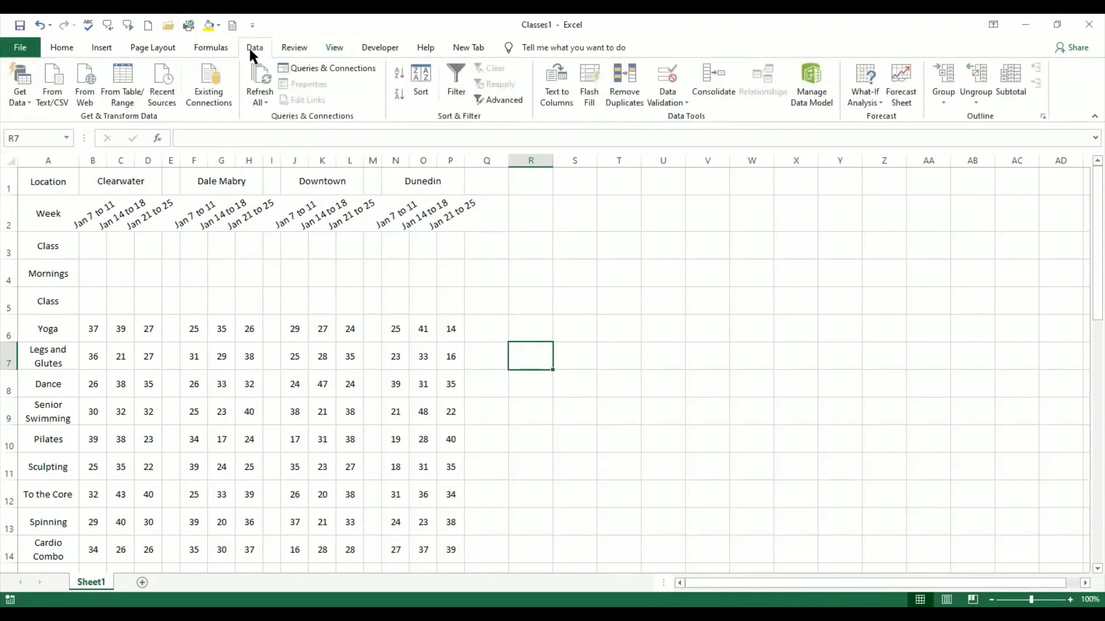
left_click(222, 52)
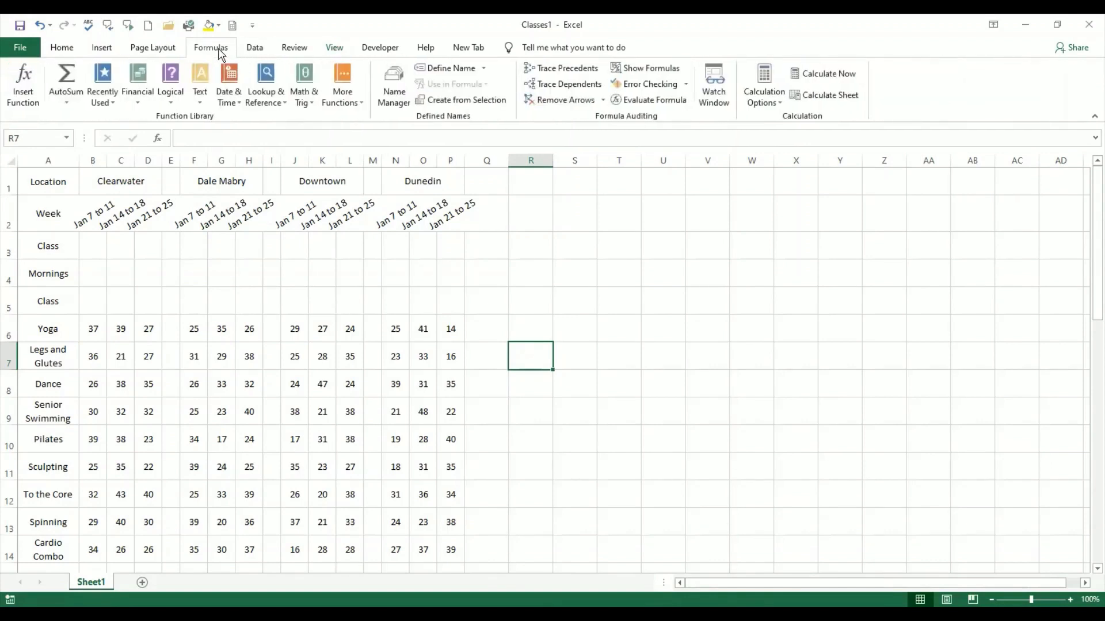
right_click(68, 77)
left_click(115, 82)
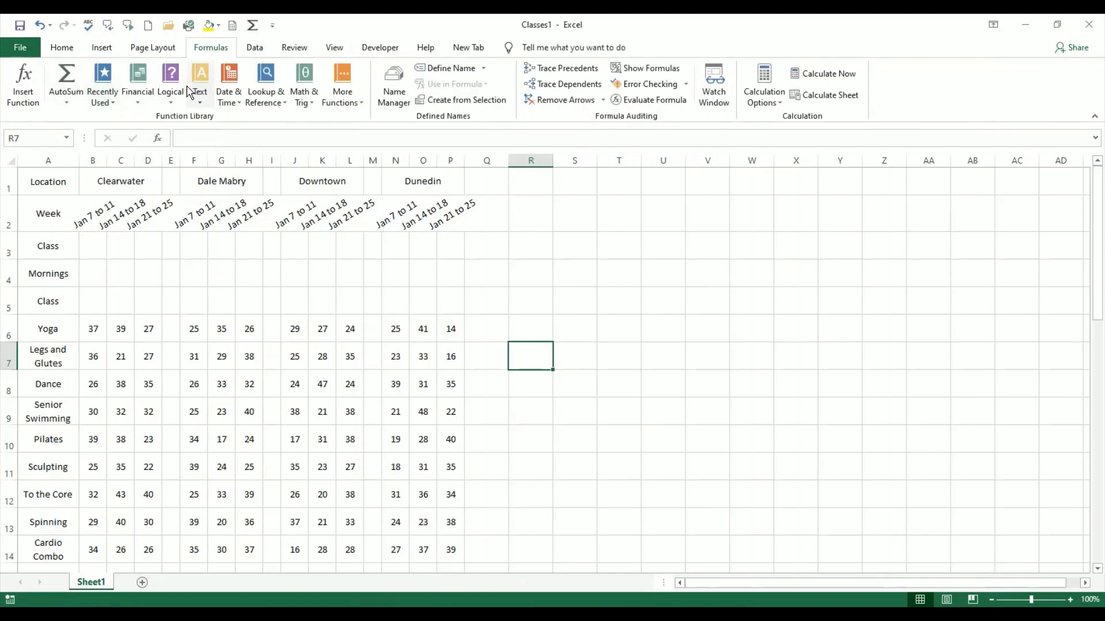
left_click(150, 47)
left_click(102, 48)
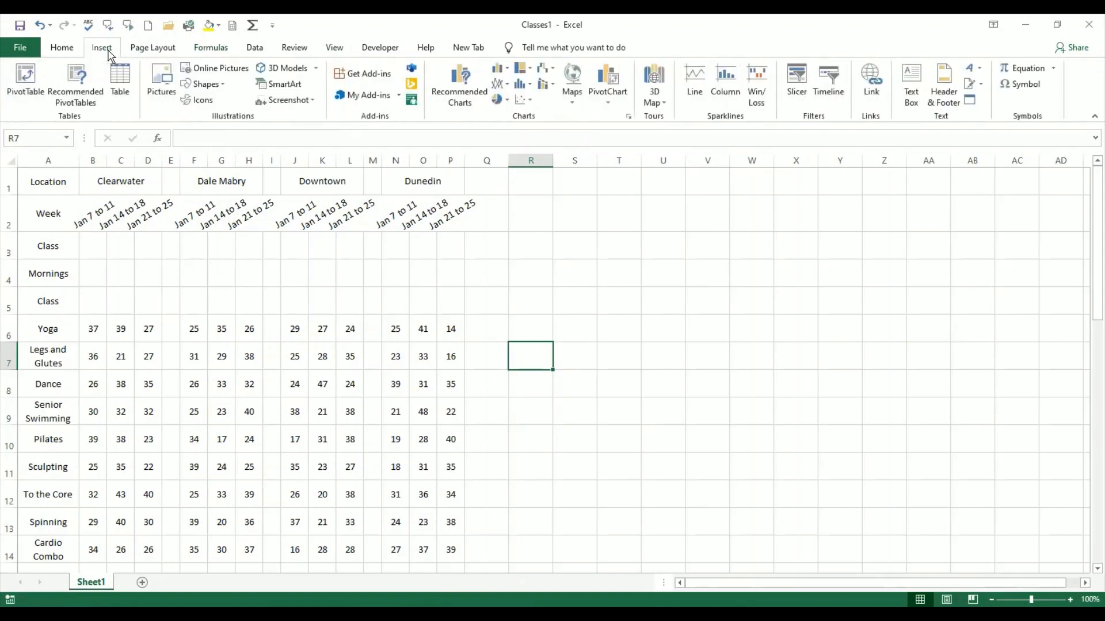
right_click(509, 72)
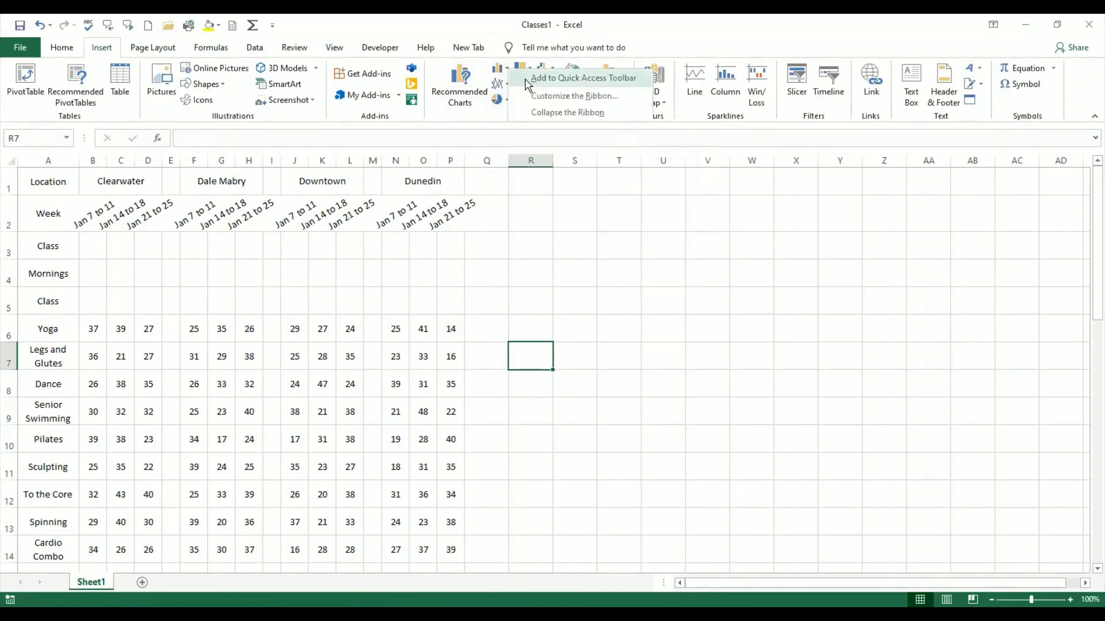
left_click(527, 81)
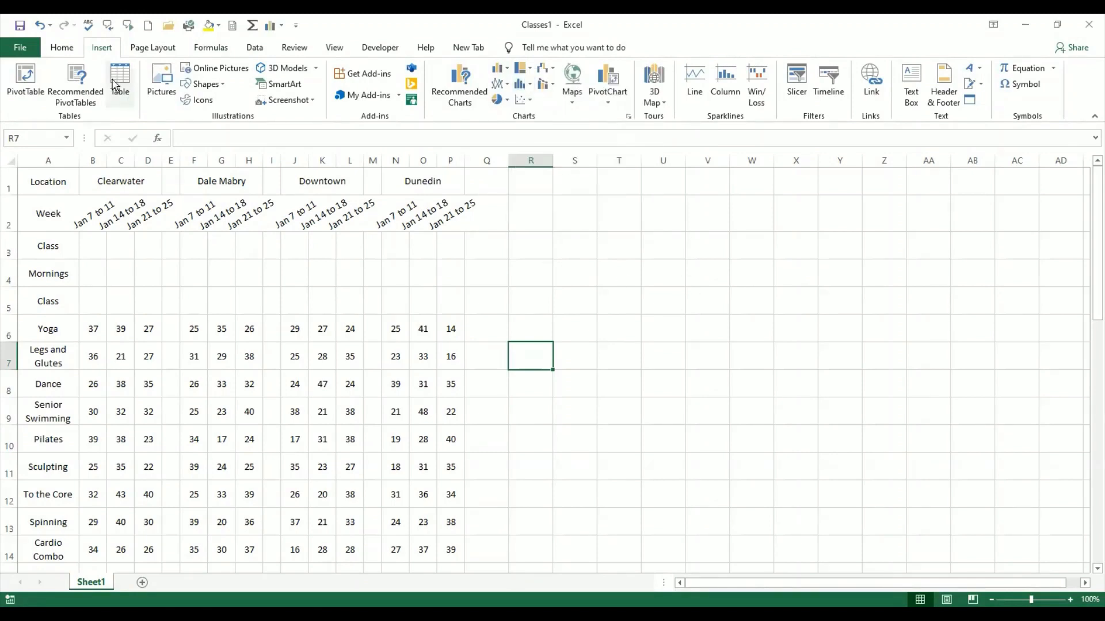
- Fill cell R7 with the standard light blue using the Fill Color command on the Quick Access Toolbar
left_click(75, 47)
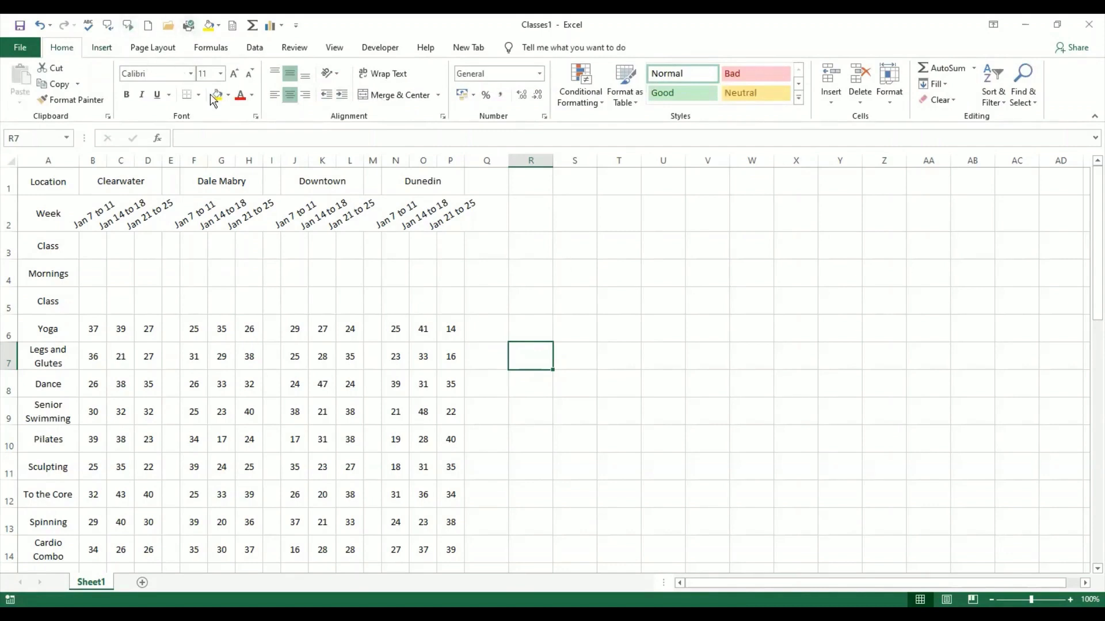
left_click(220, 26)
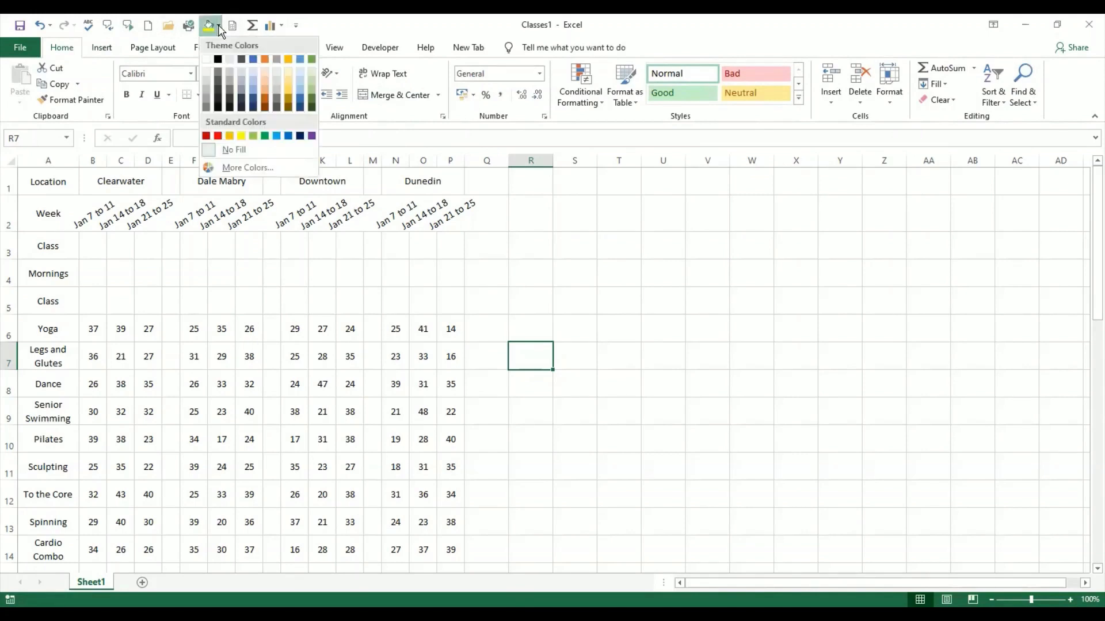
left_click(277, 136)
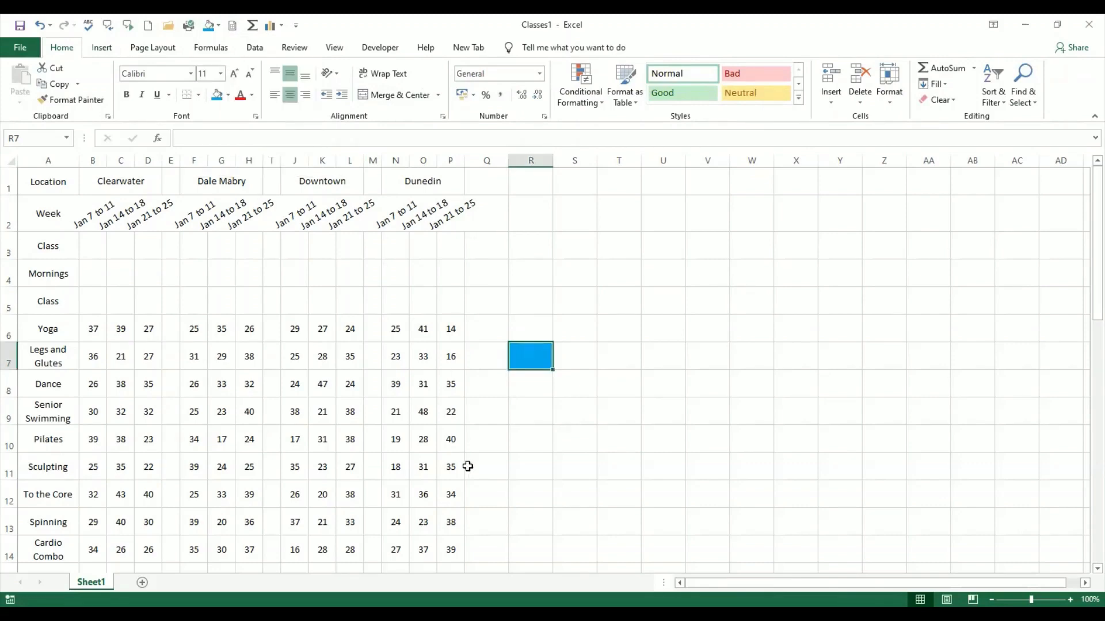
- Sum P6:P20 in cell P21 using the AutoSum command on the Quick Access Toolbar
scroll(466, 463, "down", 3)
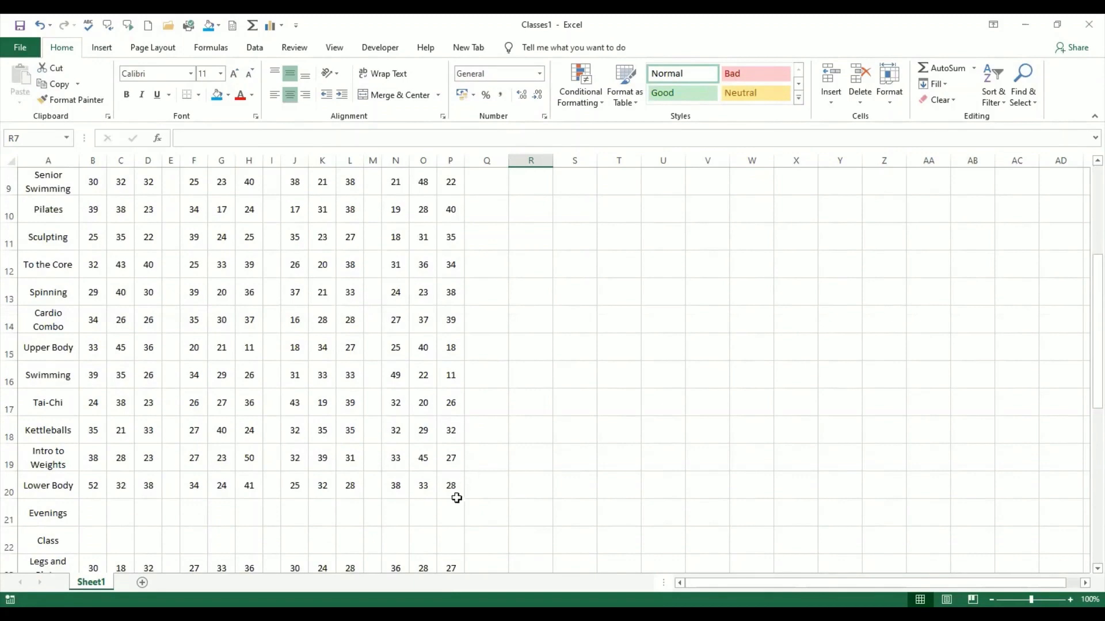
left_click(454, 505)
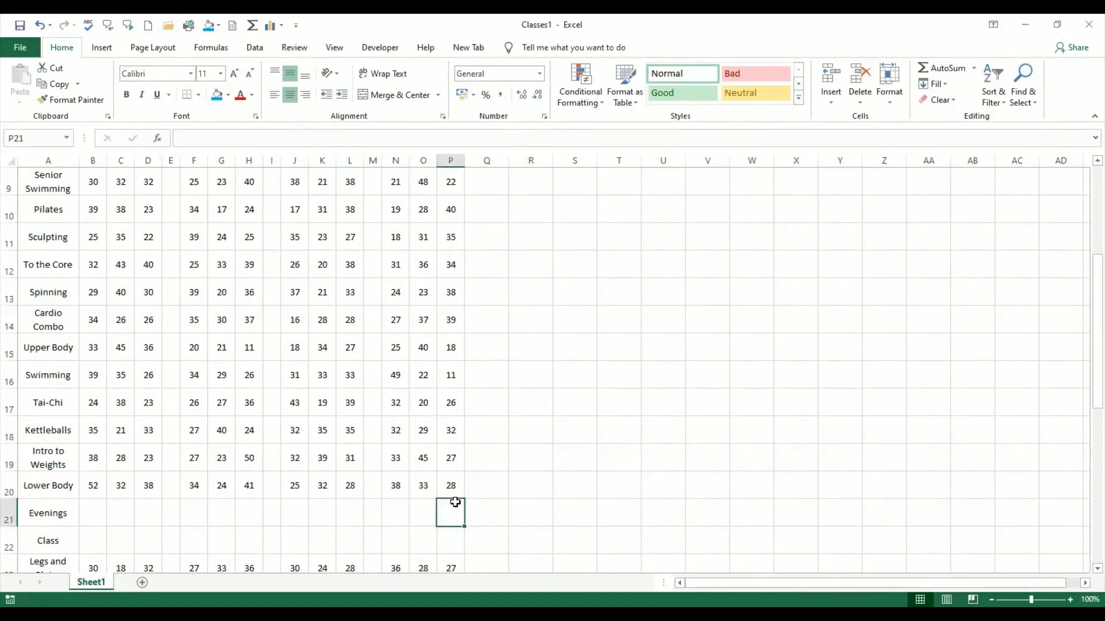
left_click(252, 26)
key("Return")
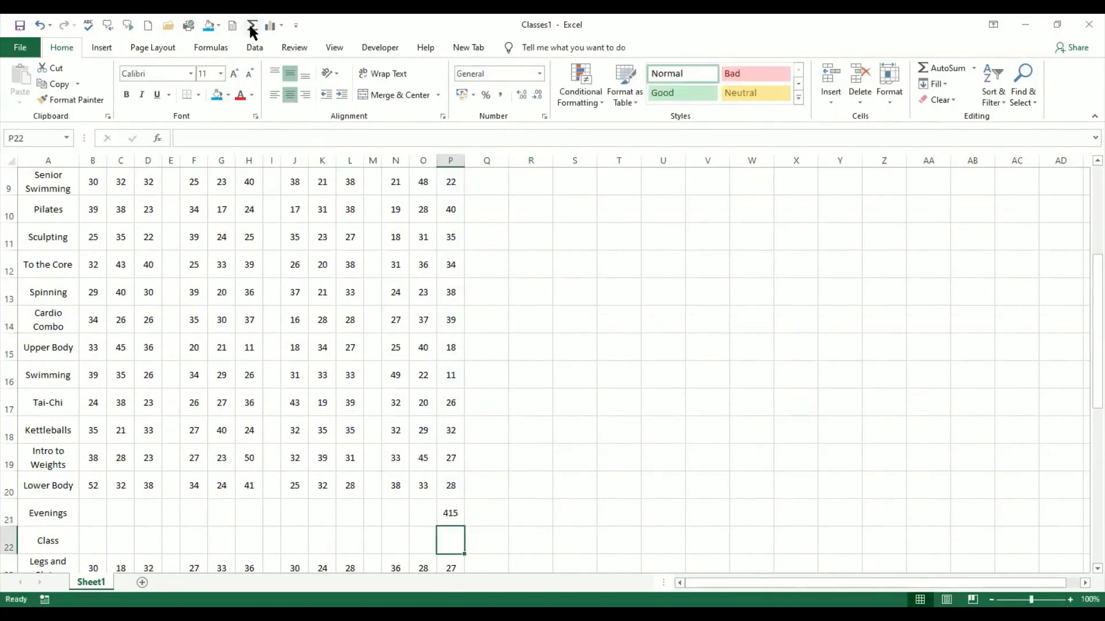
left_click(454, 506)
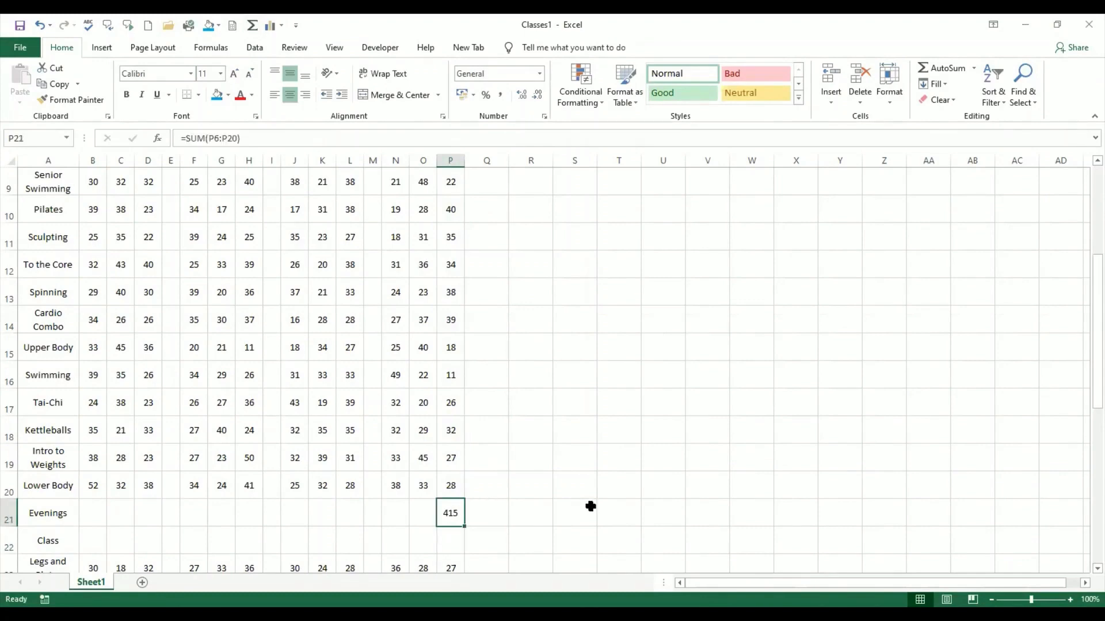
- Try the Quick Access Toolbar's chart command by placing an empty clustered column chart beside the data, and delete the chart
left_click(627, 259)
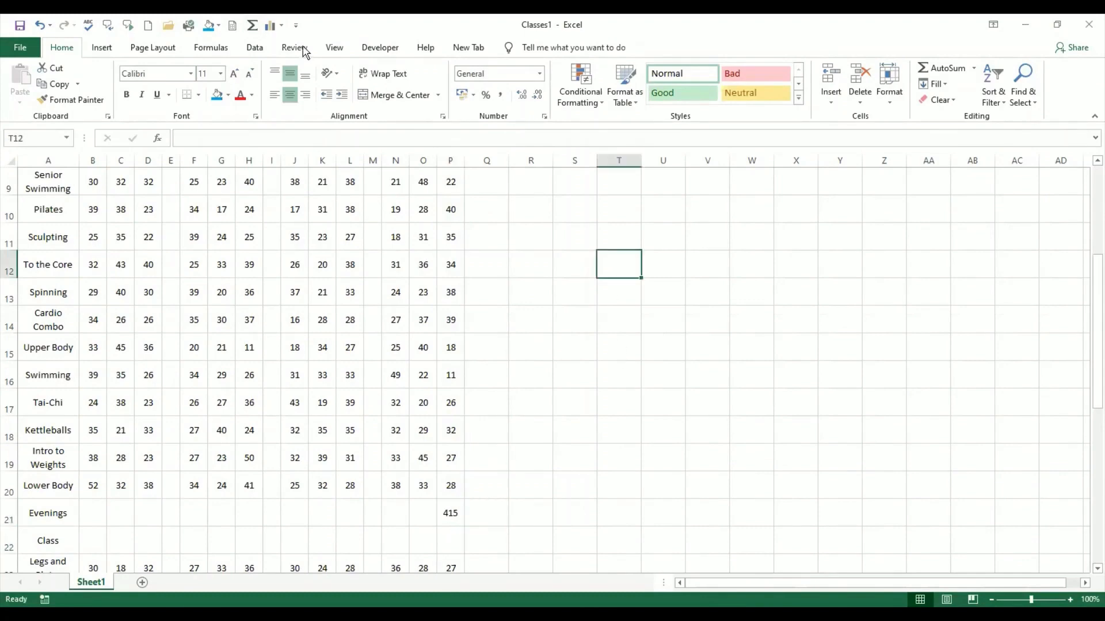
left_click(282, 26)
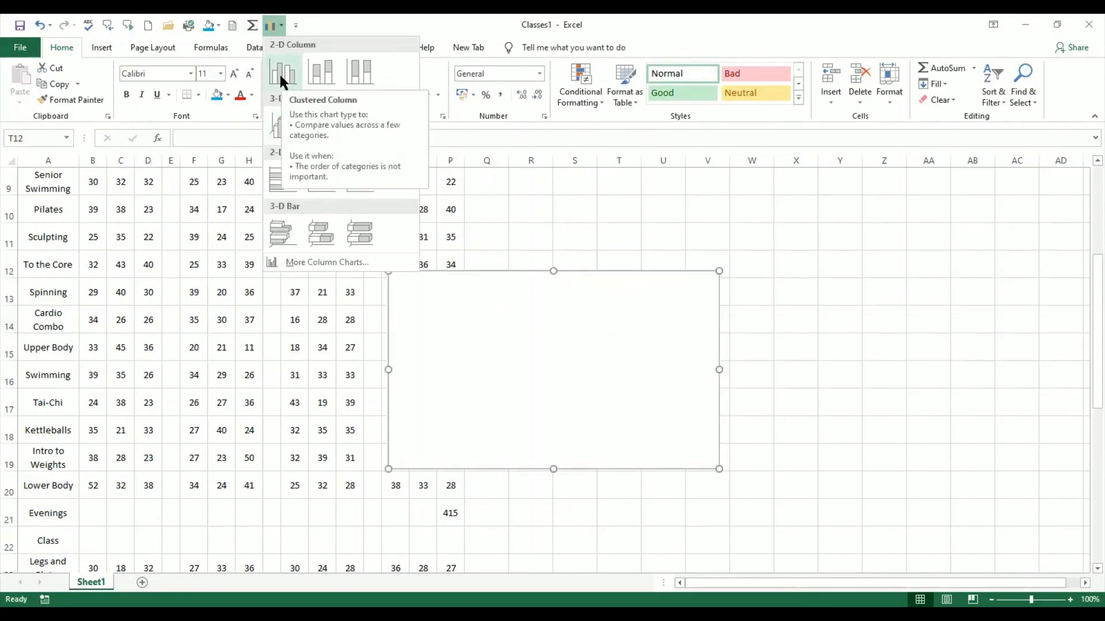
left_click(281, 76)
left_click_drag(602, 306, 722, 266)
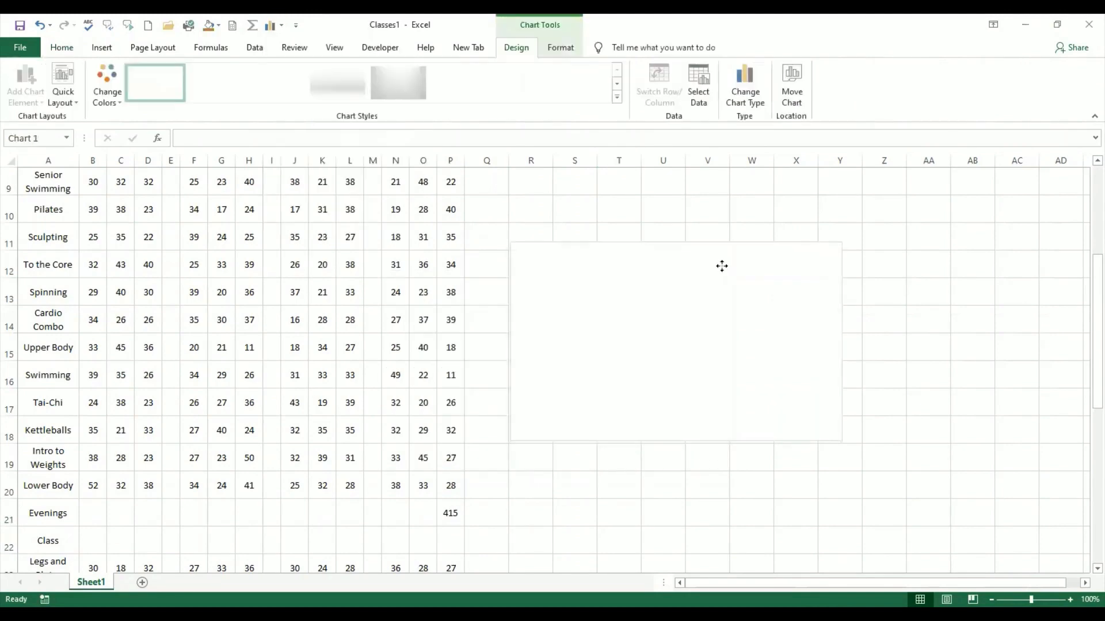
left_click(938, 399)
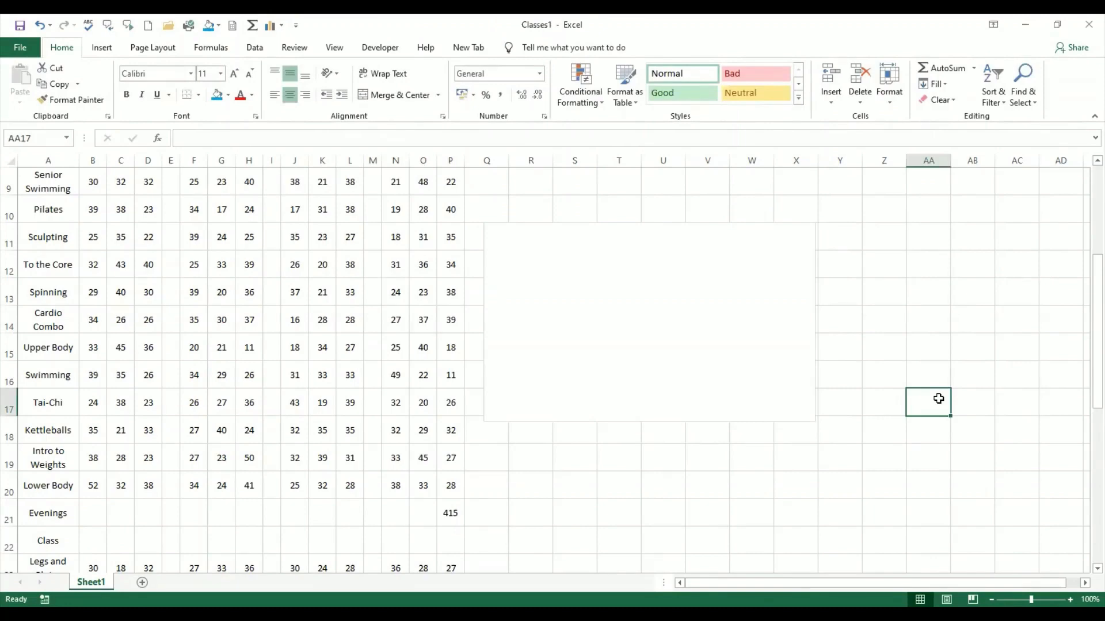
left_click(758, 351)
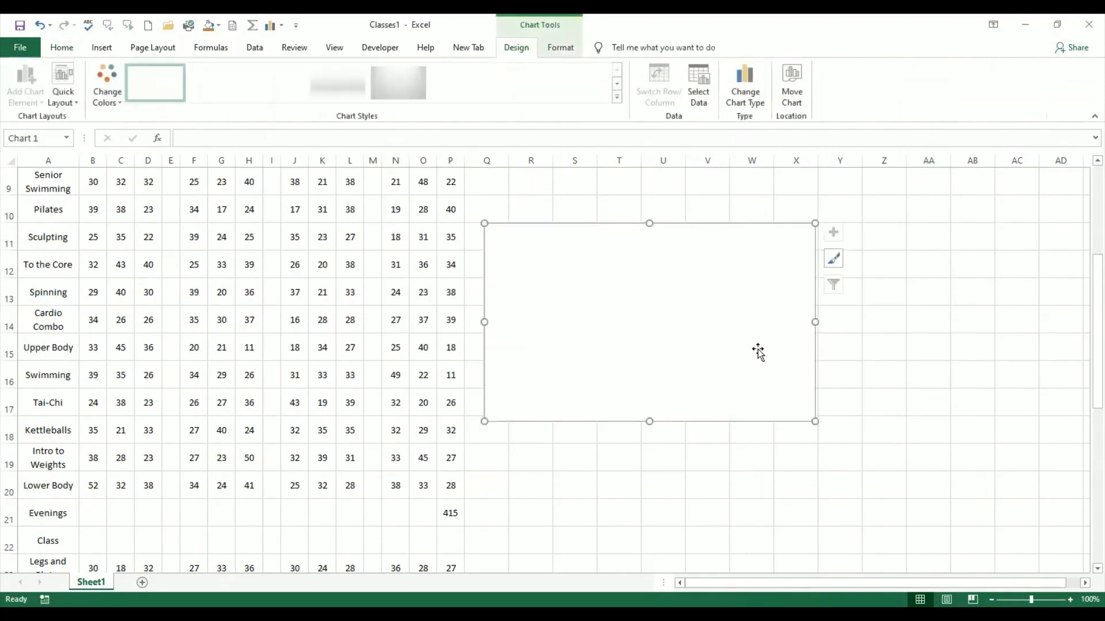
key("Delete")
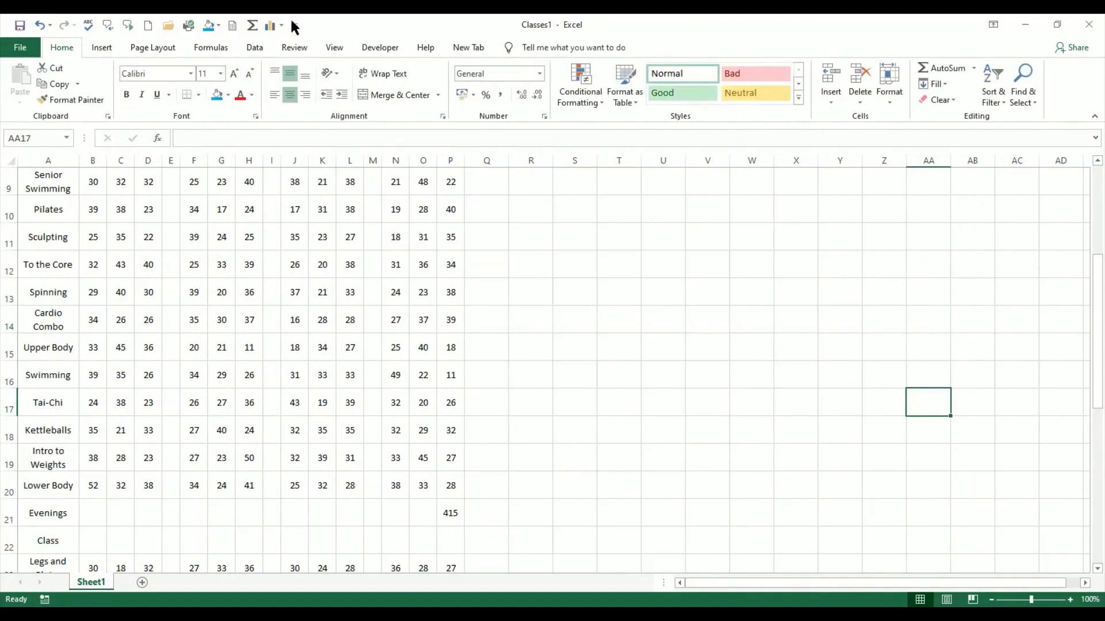
left_click(103, 48)
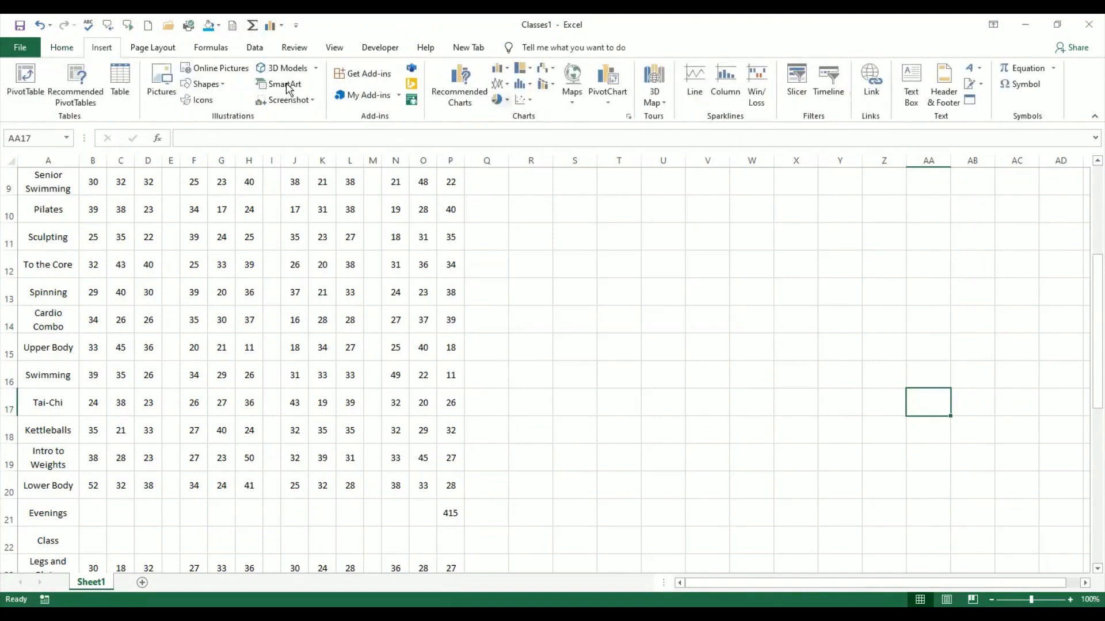
left_click(62, 49)
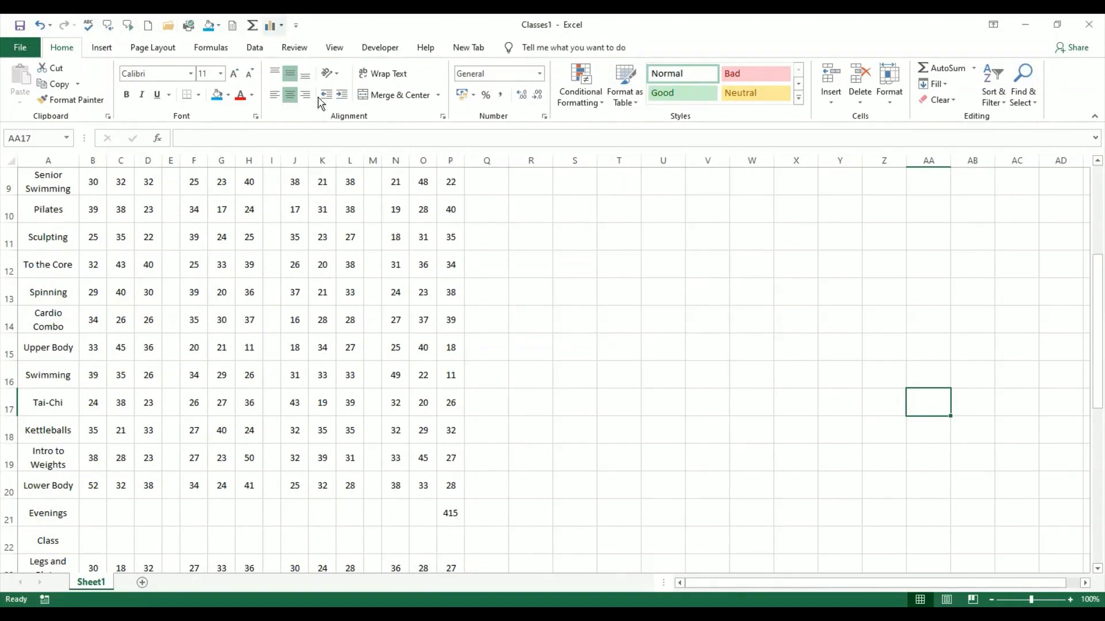
- Remove the chart, AutoSum, Fill Color and the two neighbouring commands after Open from the Quick Access Toolbar
right_click(281, 26)
left_click(317, 36)
right_click(252, 27)
left_click(287, 35)
right_click(231, 27)
left_click(244, 36)
right_click(212, 28)
left_click(224, 35)
right_click(189, 27)
left_click(200, 34)
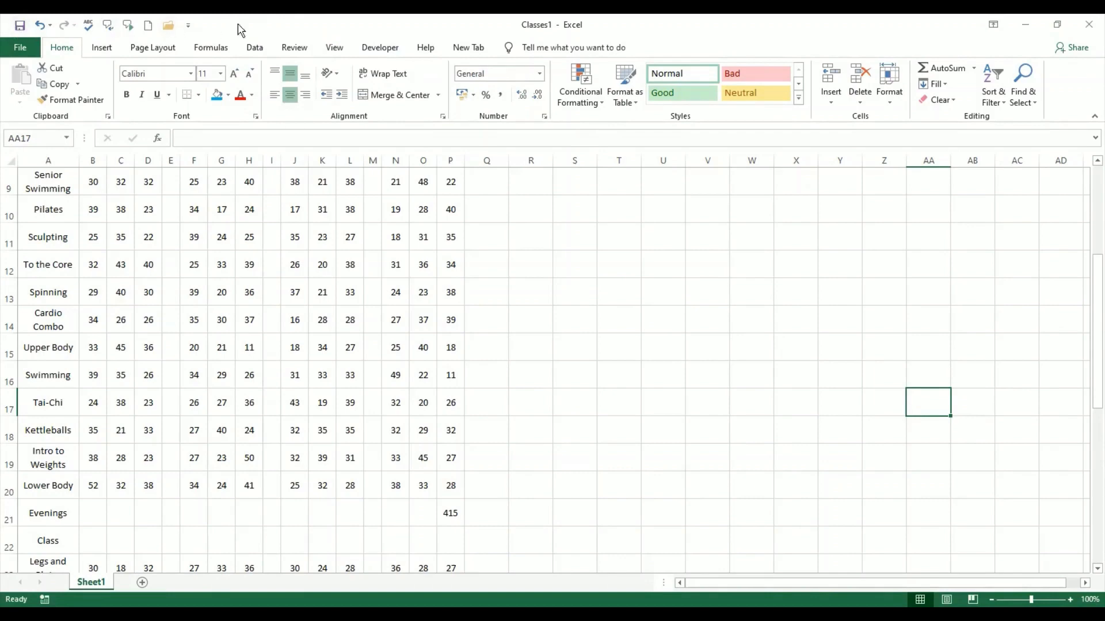
- Switch from the assignments PDF to the Classes2 workbook and turn off Show Formulas
left_click(538, 296)
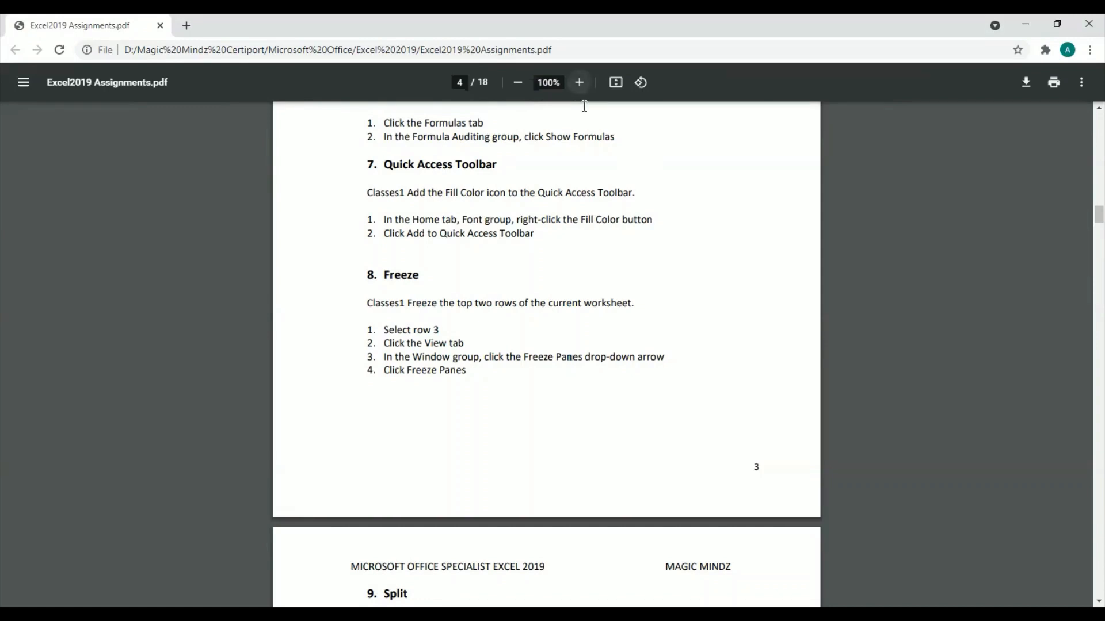
key("alt+Tab")
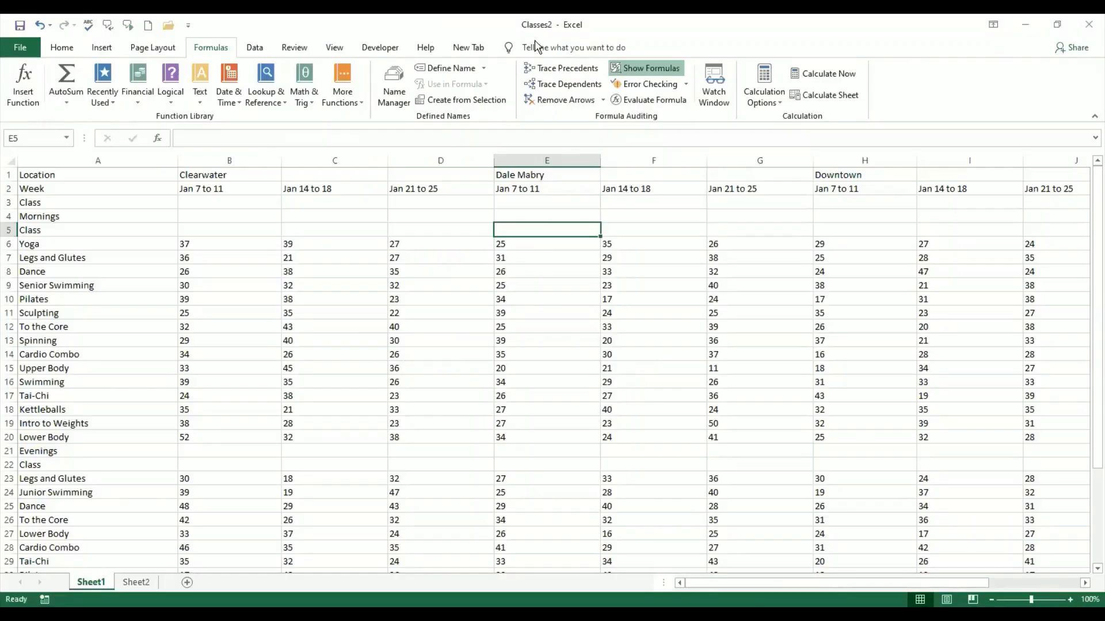
left_click(633, 68)
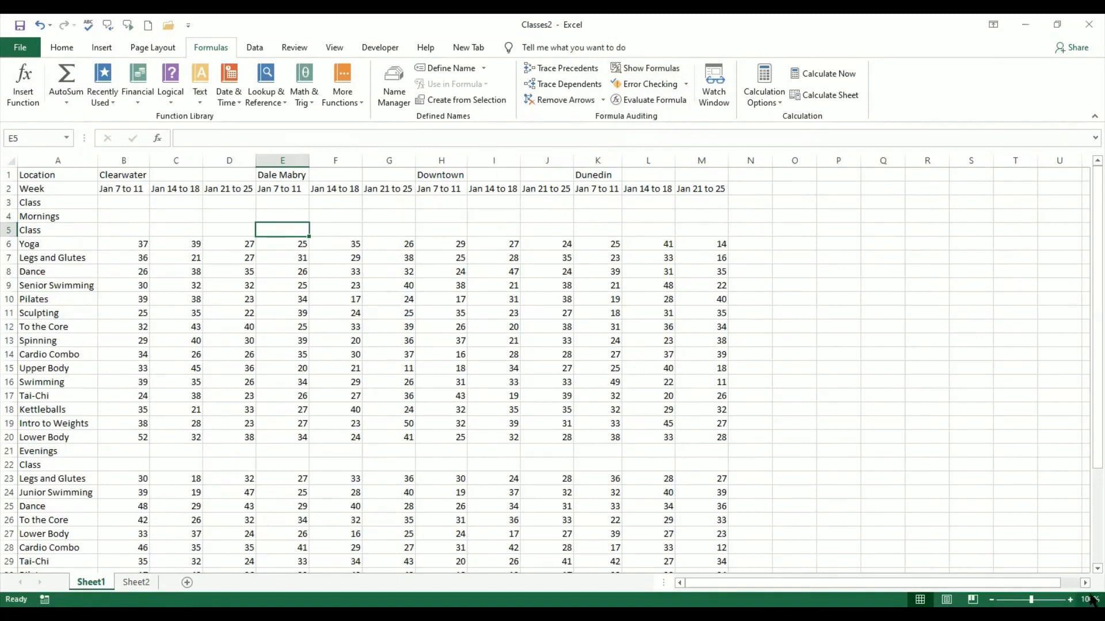
- Look through Sheet1 down to the Totals row to see whether the location and week headings stay in view
left_click(1089, 569)
left_click(1090, 569)
left_click(1089, 569)
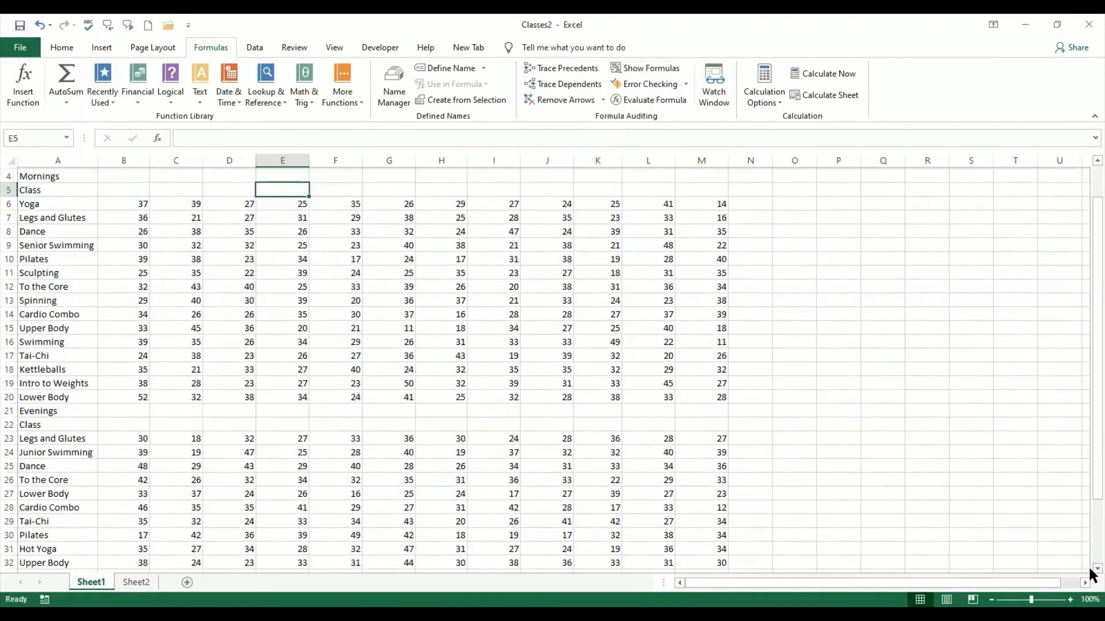
left_click(1090, 569)
left_click(1089, 569)
left_click(1090, 569)
left_click(1090, 569)
left_click(1089, 569)
left_click(1090, 569)
left_click(1090, 569)
left_click(1090, 569)
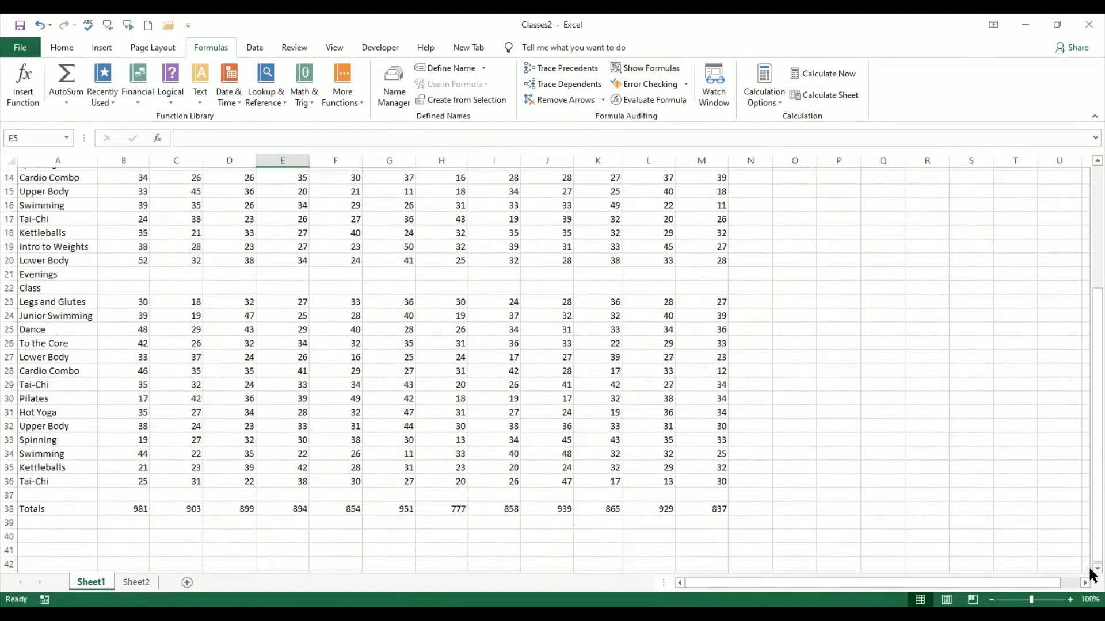
left_click(1090, 569)
left_click(1090, 569)
left_click(1090, 569)
left_click(1090, 569)
left_click(1089, 569)
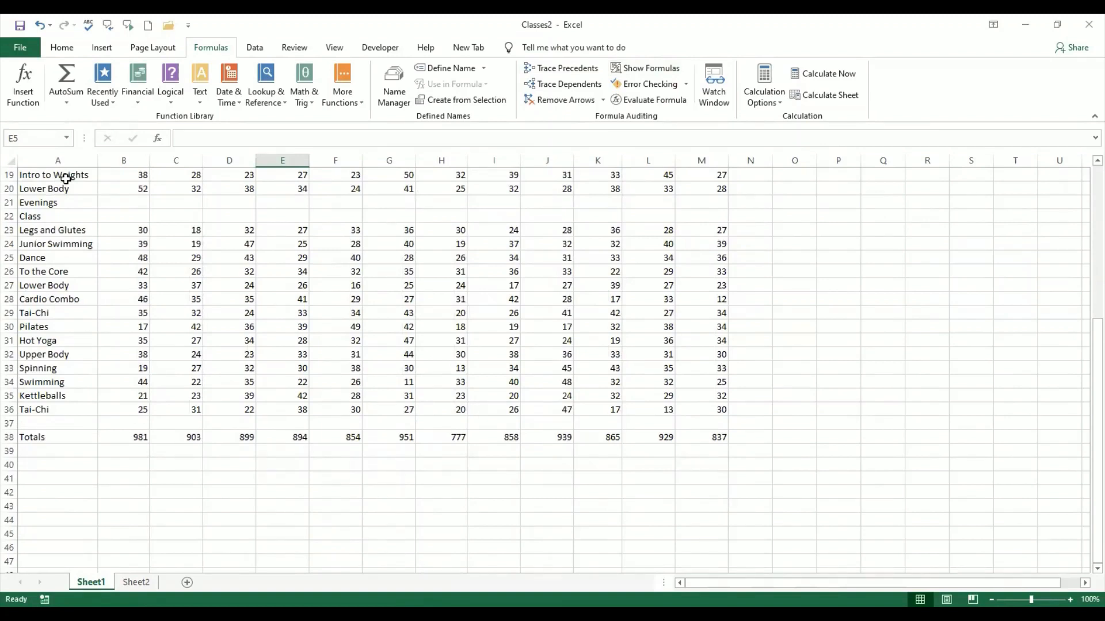
- Examine values in the lower class rows that have no headings in view, and return to the location and week headings
left_click(145, 175)
left_click(177, 175)
left_click(223, 175)
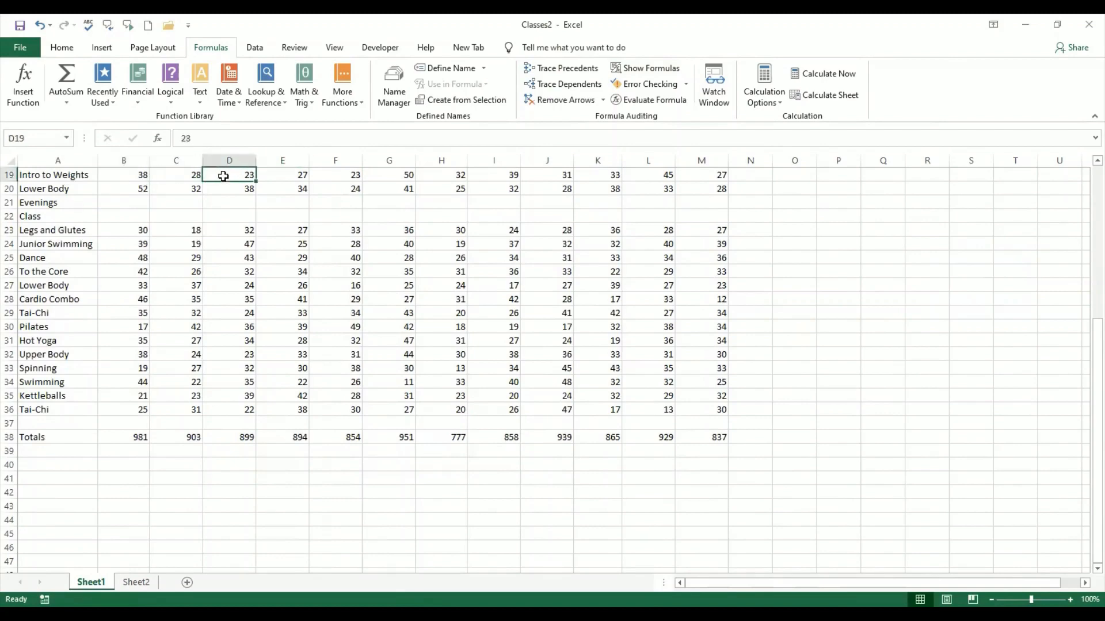
left_click(134, 171)
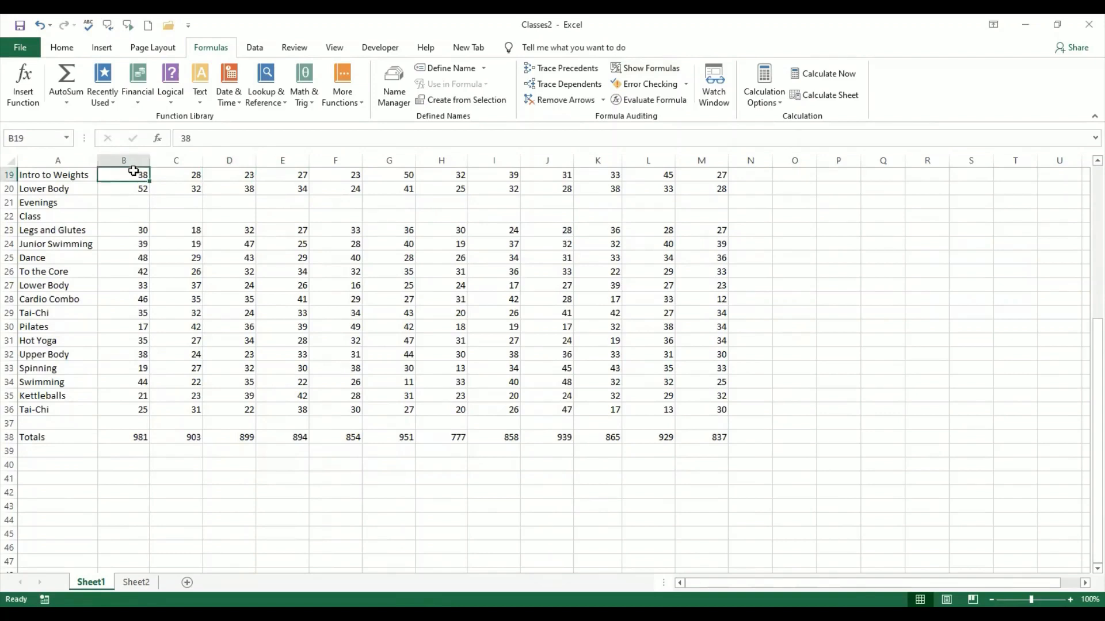
left_click(172, 176)
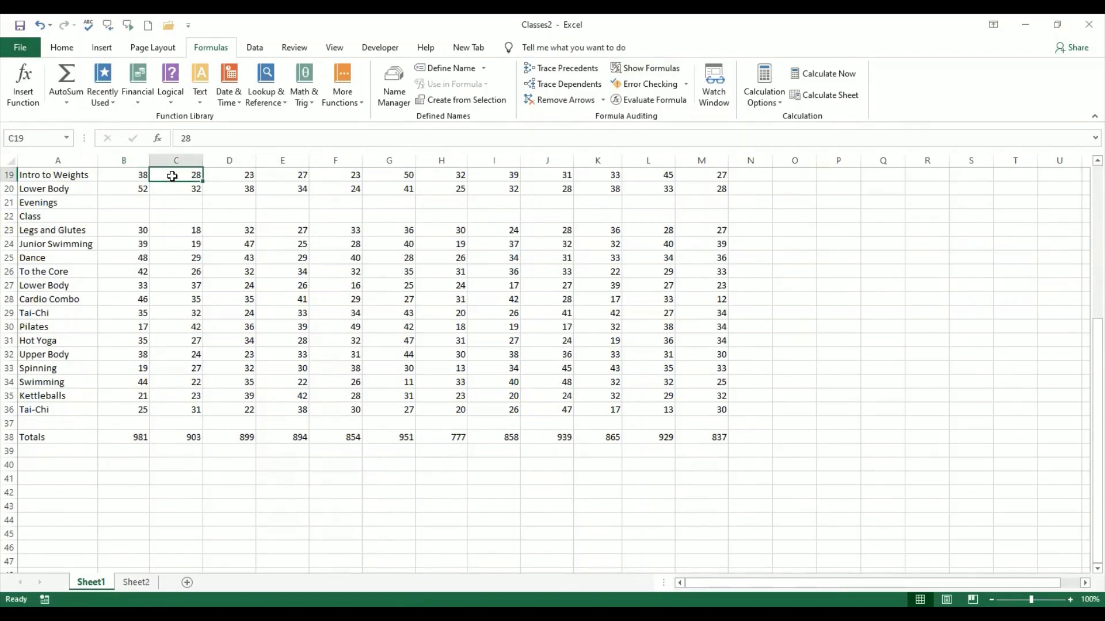
left_click(139, 179)
left_click(253, 173)
left_click(333, 211)
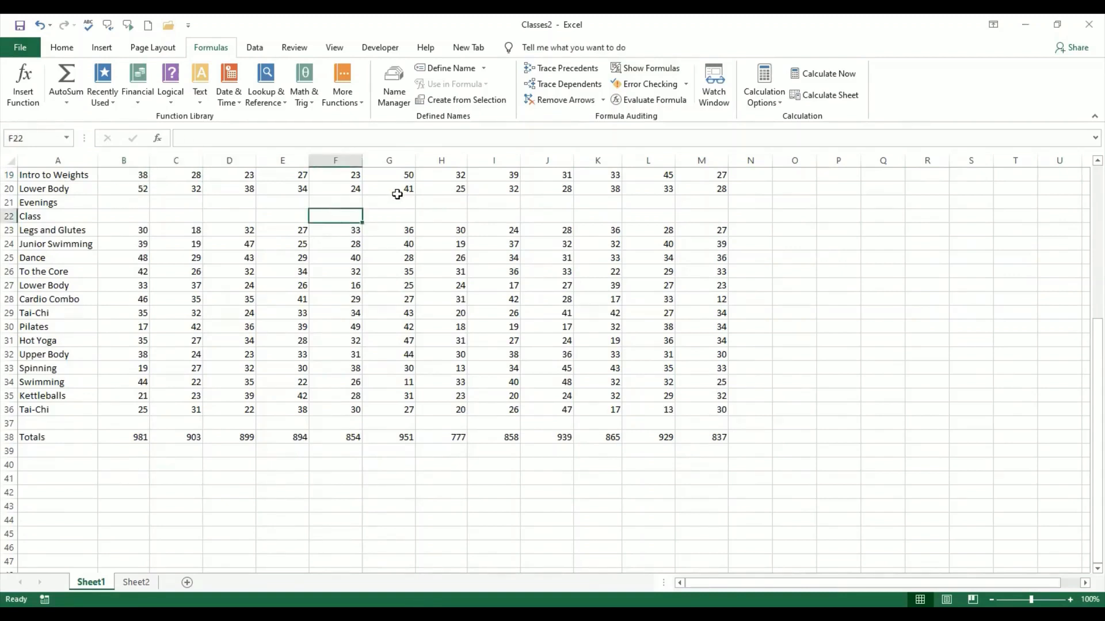
left_click(397, 193)
left_click(417, 216)
left_click(277, 200)
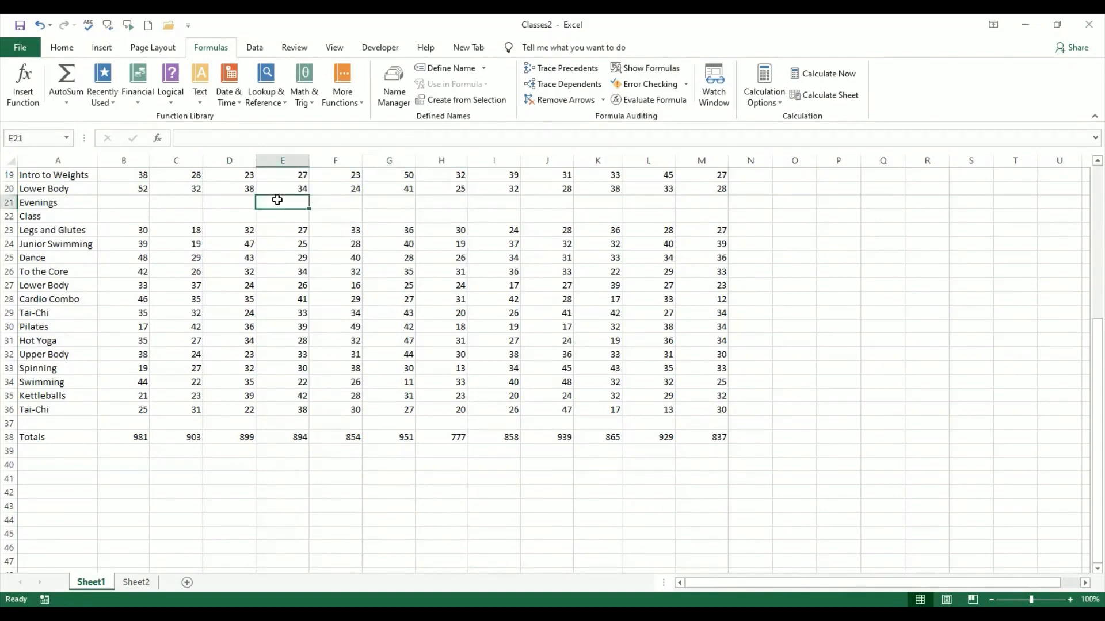
left_click(587, 358)
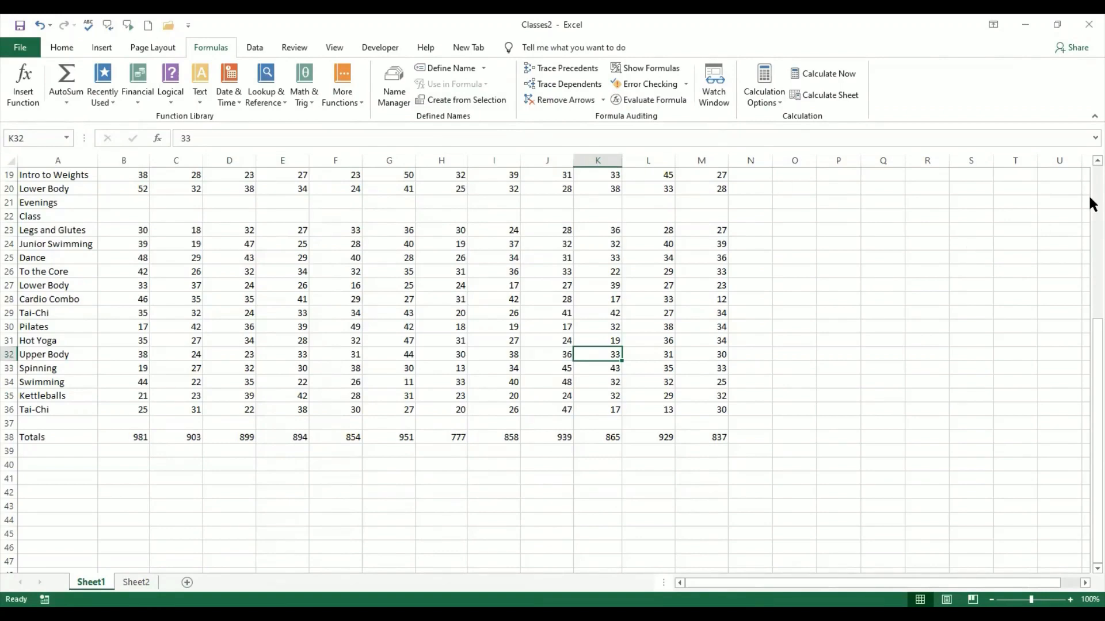
left_click(1093, 180)
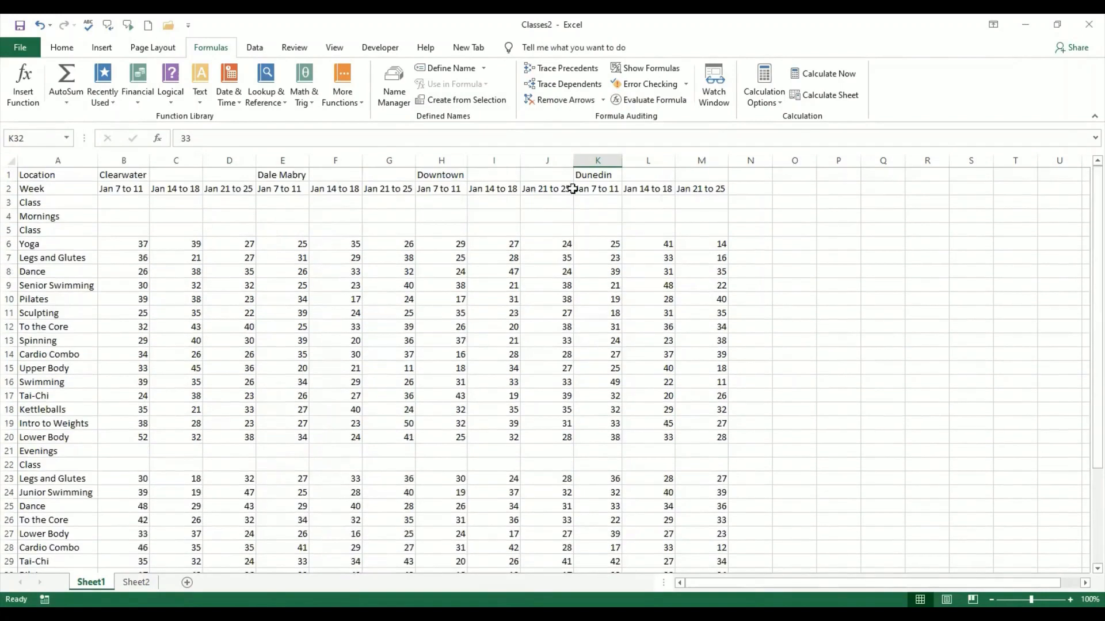
- Freeze the top two rows of Sheet1 by applying Freeze Panes with row 3 selected
left_click(296, 216)
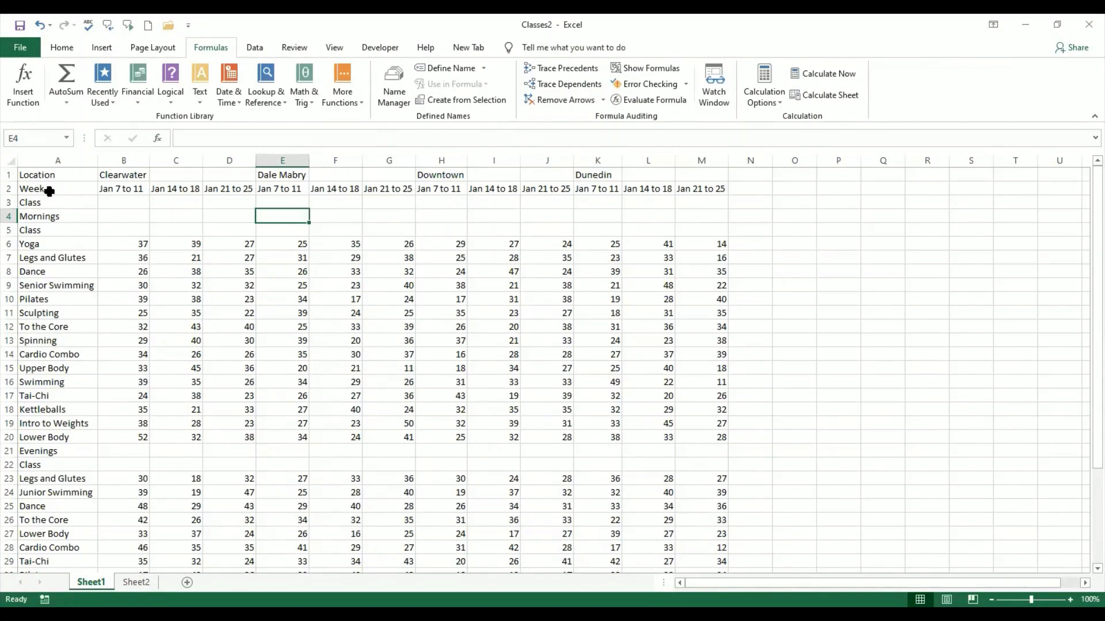
left_click(10, 202)
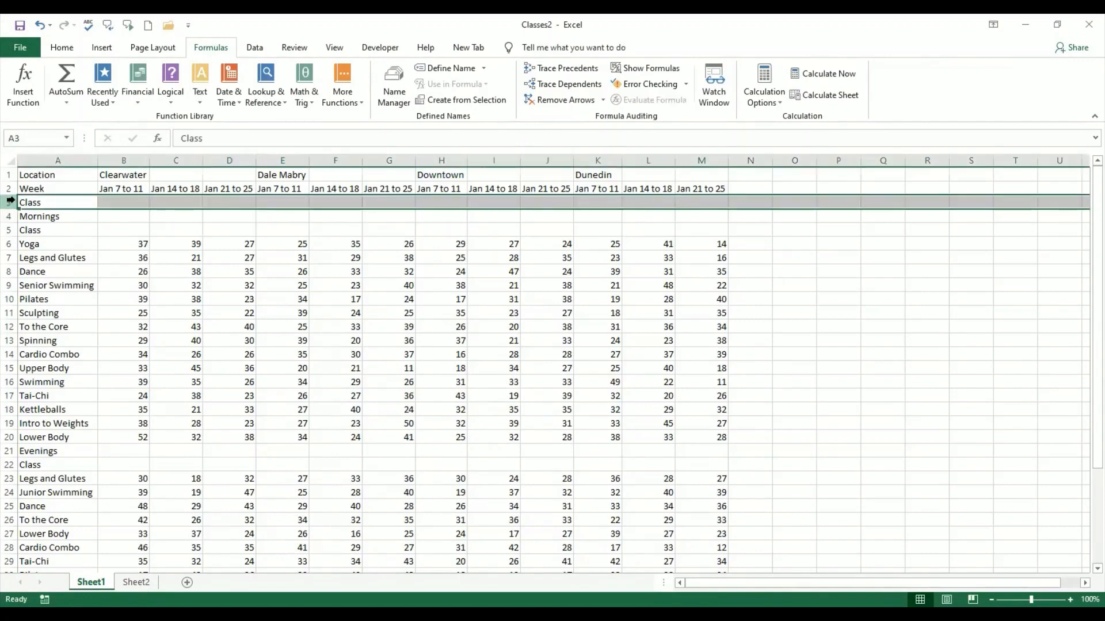
left_click(336, 49)
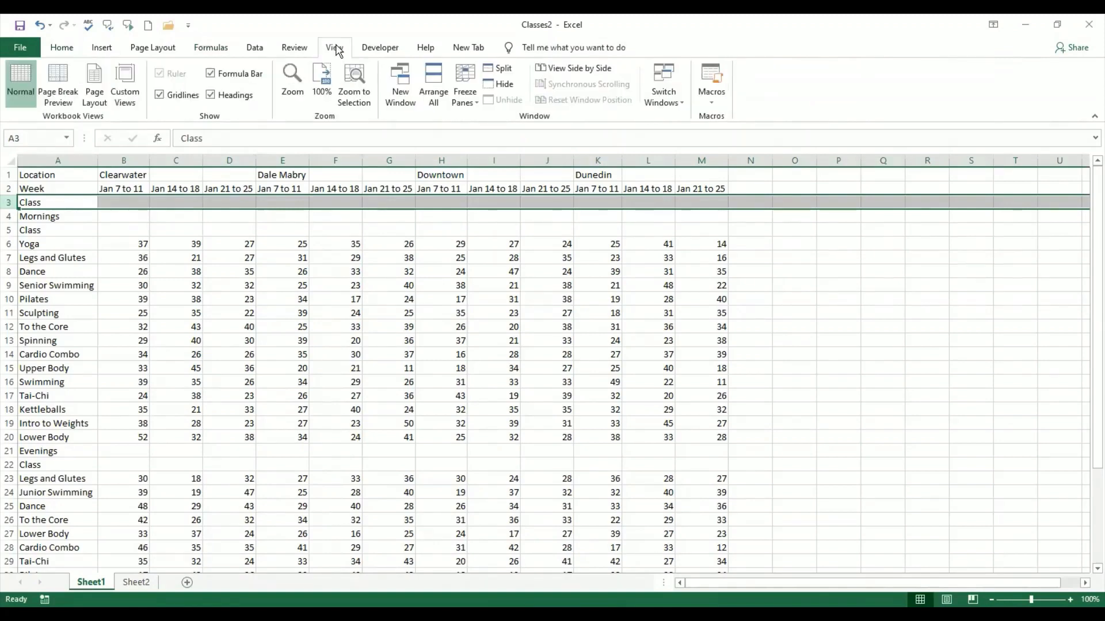
left_click(471, 96)
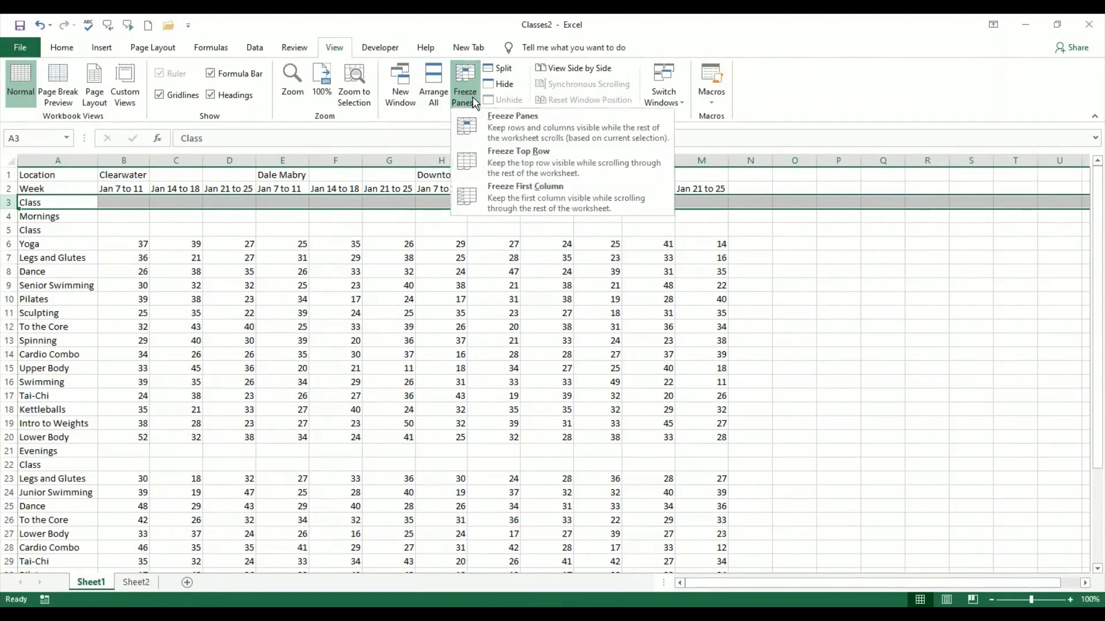
left_click(499, 129)
left_click(557, 229)
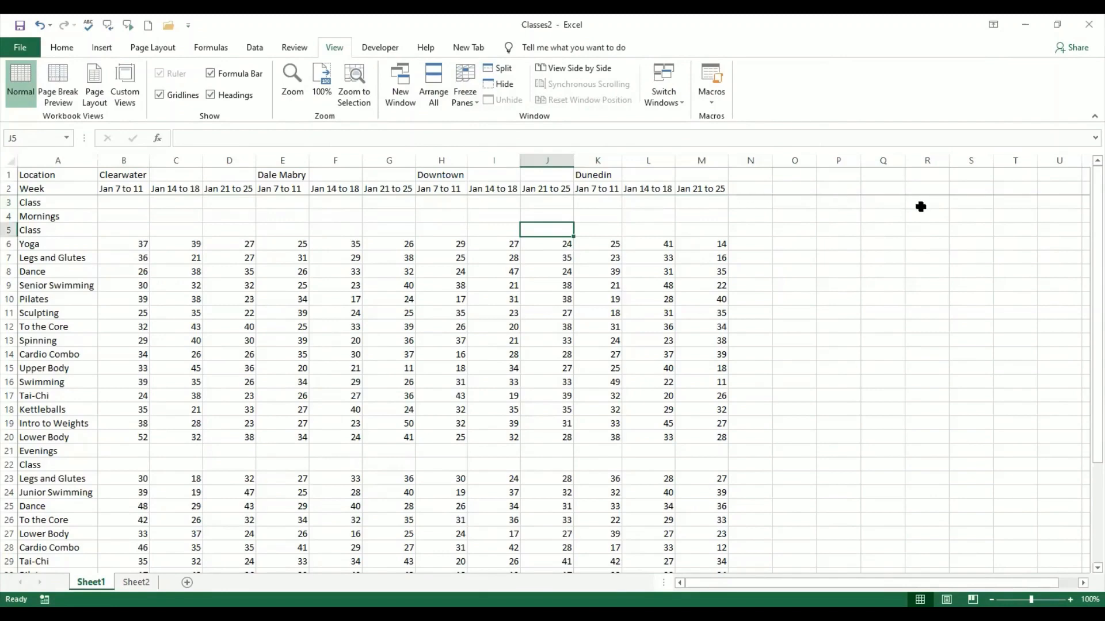
- Check the frozen location and week rows while going down past the Totals row and back to the start
left_click(1090, 572)
left_click(1091, 572)
left_click(1091, 572)
left_click(1091, 572)
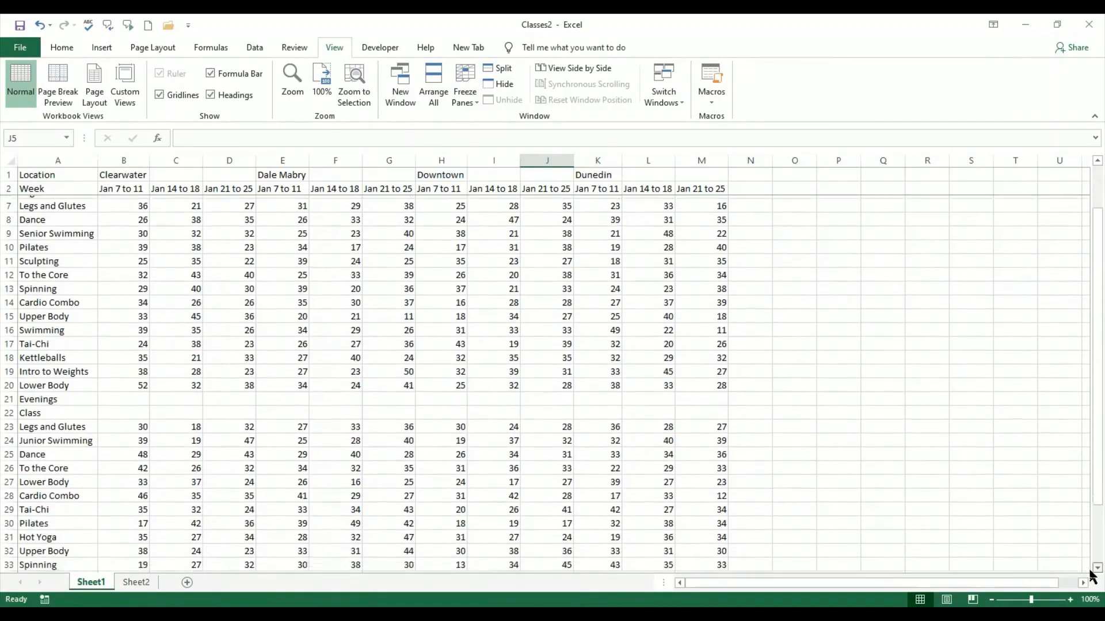
left_click(1090, 572)
left_click(1091, 572)
left_click(1091, 572)
left_click(1091, 572)
left_click(1090, 572)
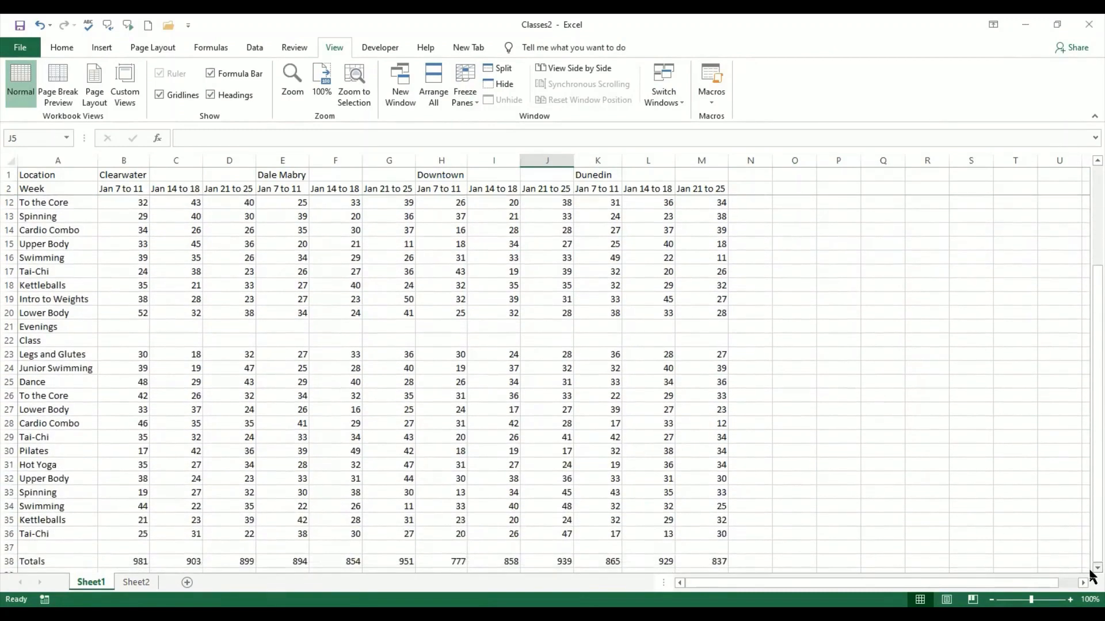
left_click(1091, 572)
left_click(1090, 572)
left_click(1091, 572)
left_click(1091, 572)
left_click(1091, 572)
left_click(1091, 572)
left_click(1091, 572)
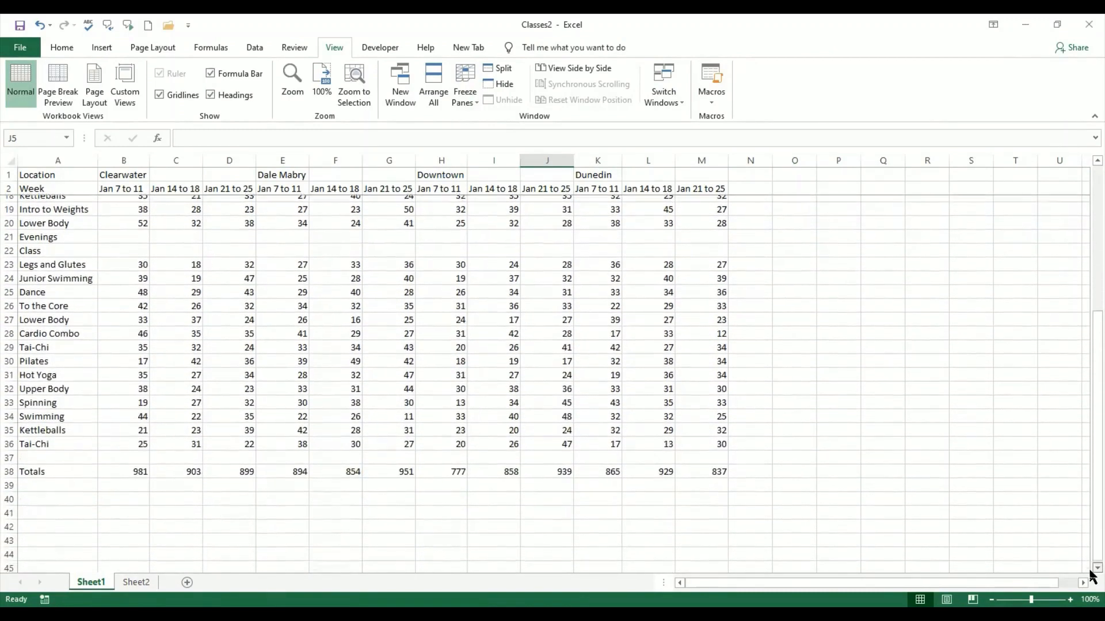
left_click(1091, 572)
left_click(1091, 572)
left_click(1091, 572)
left_click(1090, 571)
left_click(1090, 572)
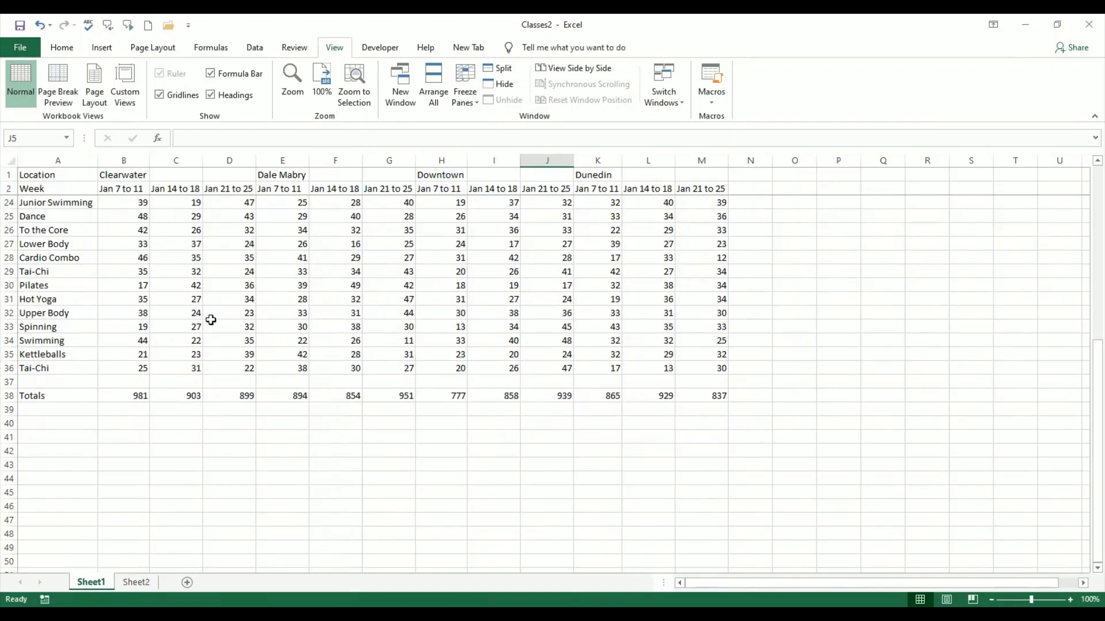
scroll(309, 539, "up", 7)
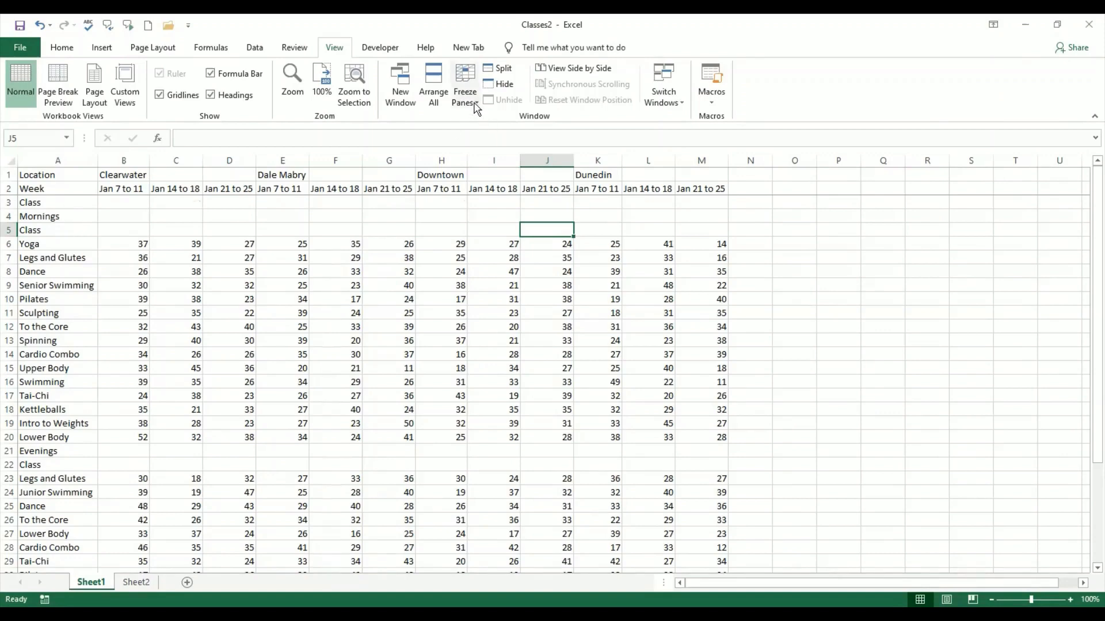
- Unfreeze the top two rows, try Freeze Panes with column A selected, and test it by moving sideways through the sheet
left_click(484, 217)
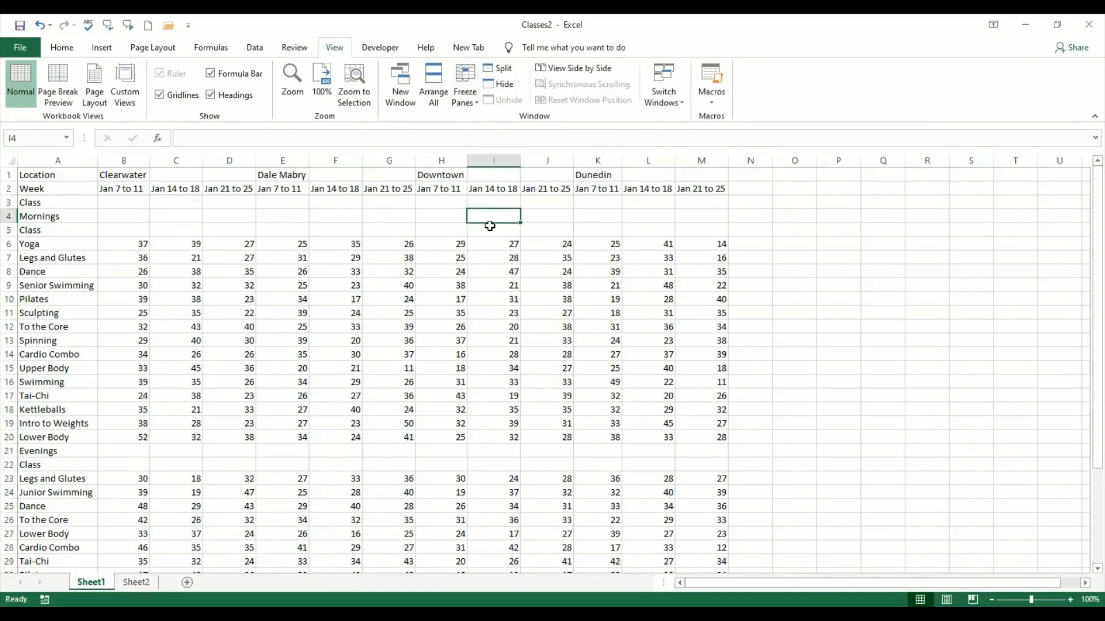
left_click(86, 156)
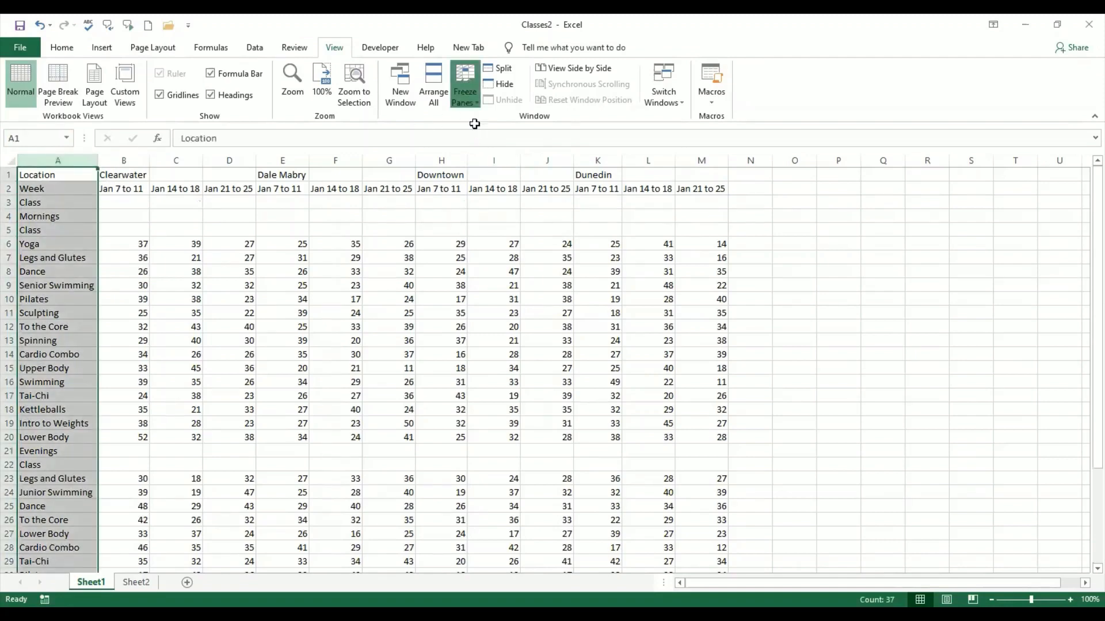
left_click(334, 314)
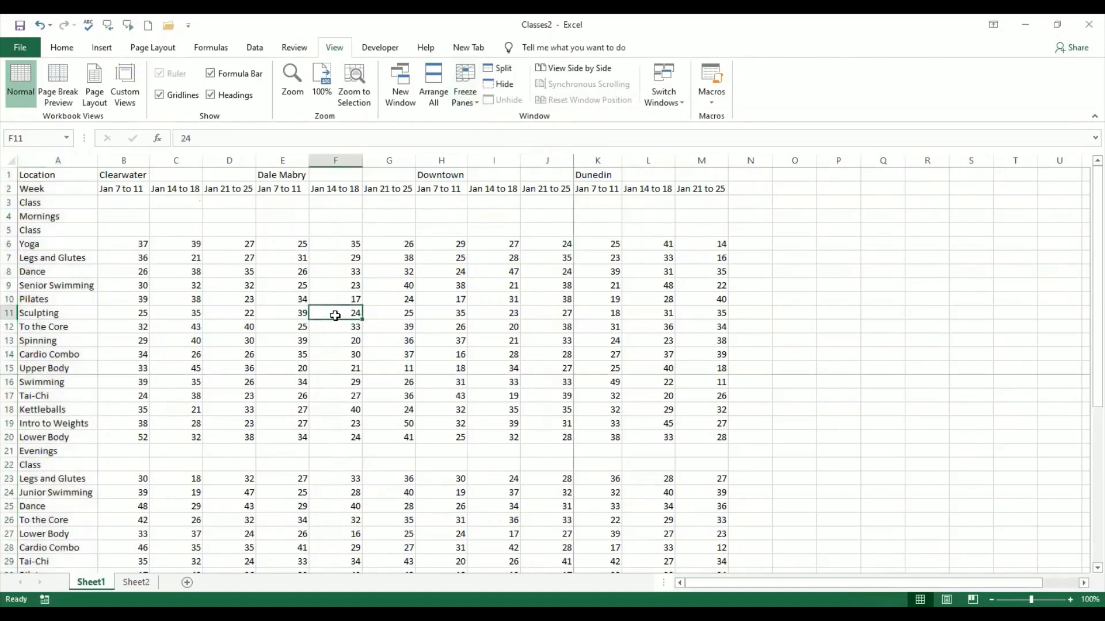
left_click(1084, 583)
left_click(1083, 583)
left_click(1083, 583)
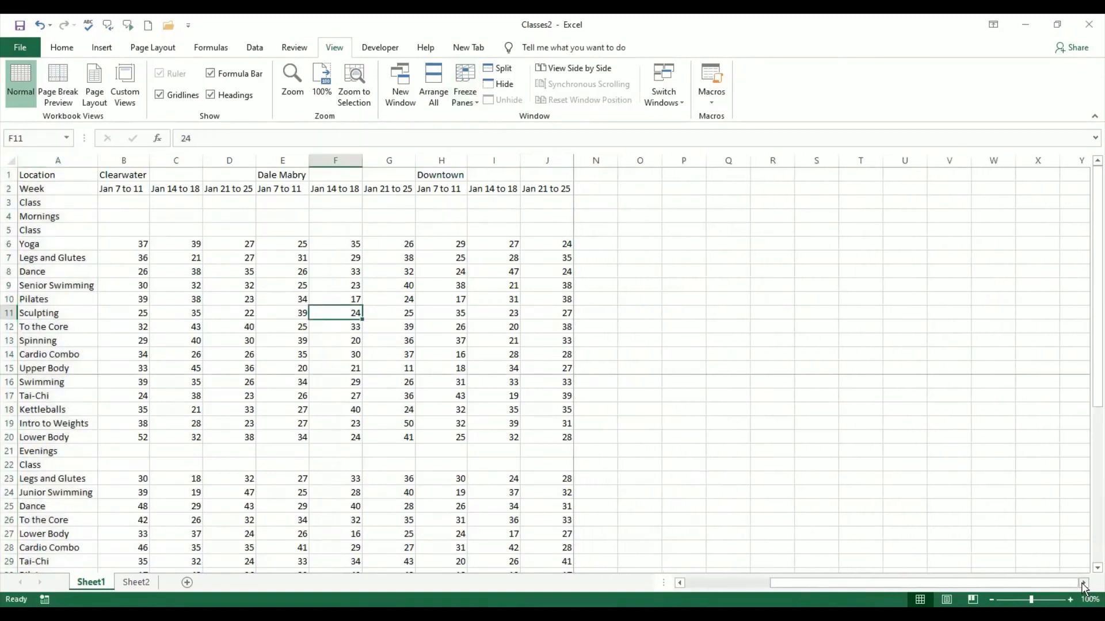
left_click(720, 583)
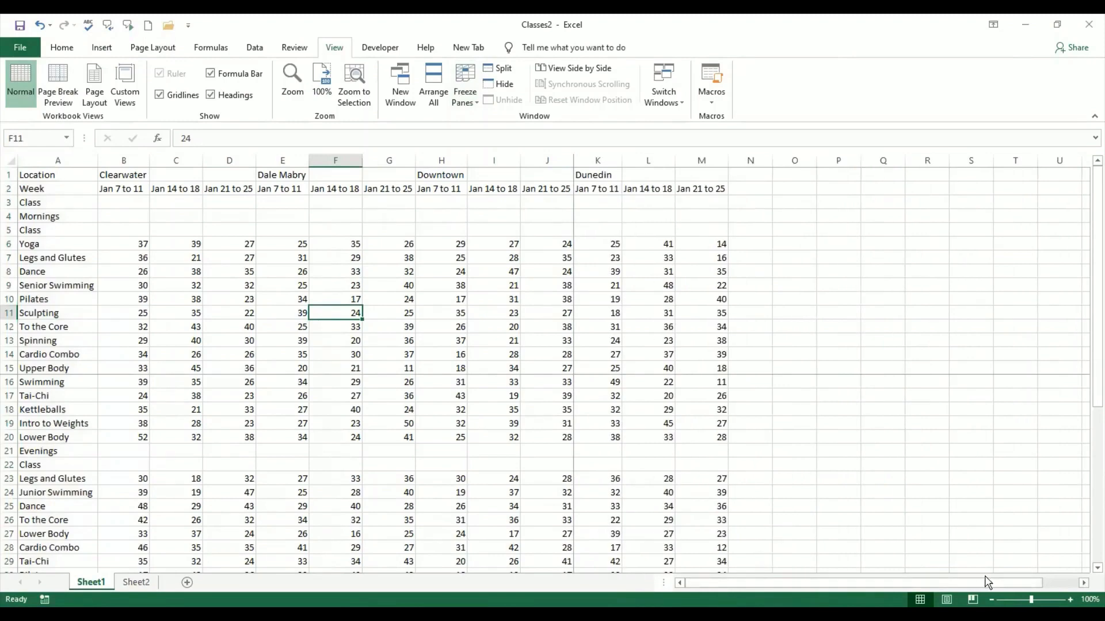
left_click(1070, 584)
left_click(713, 583)
- Freeze rows 1 to 3 together with column A by applying Freeze Panes at cell B4
left_click(96, 216)
left_click(114, 214)
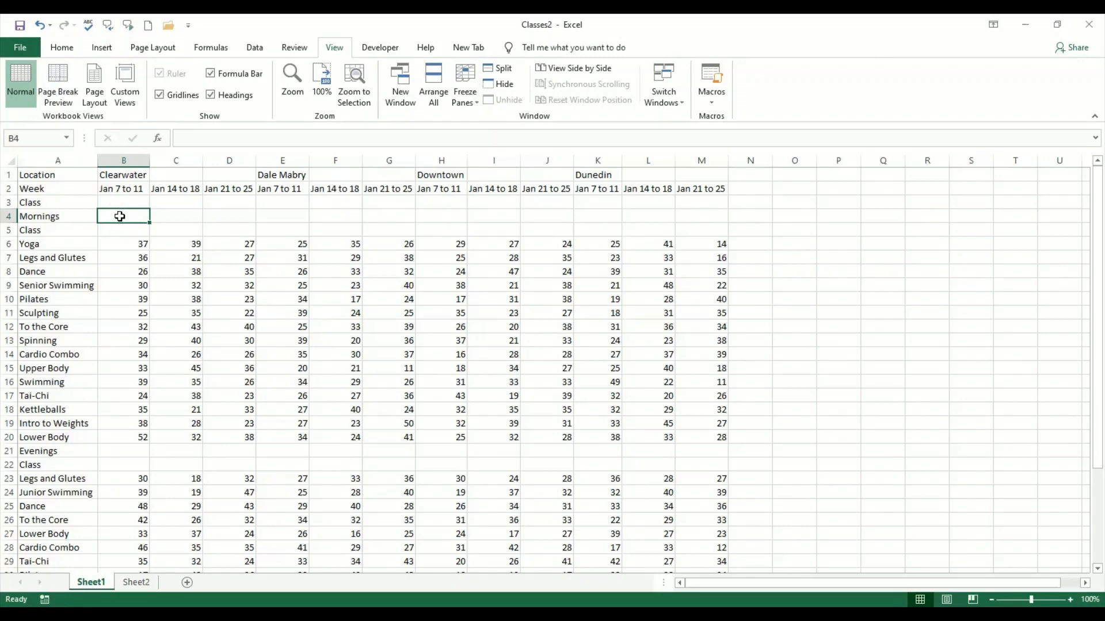
left_click(469, 96)
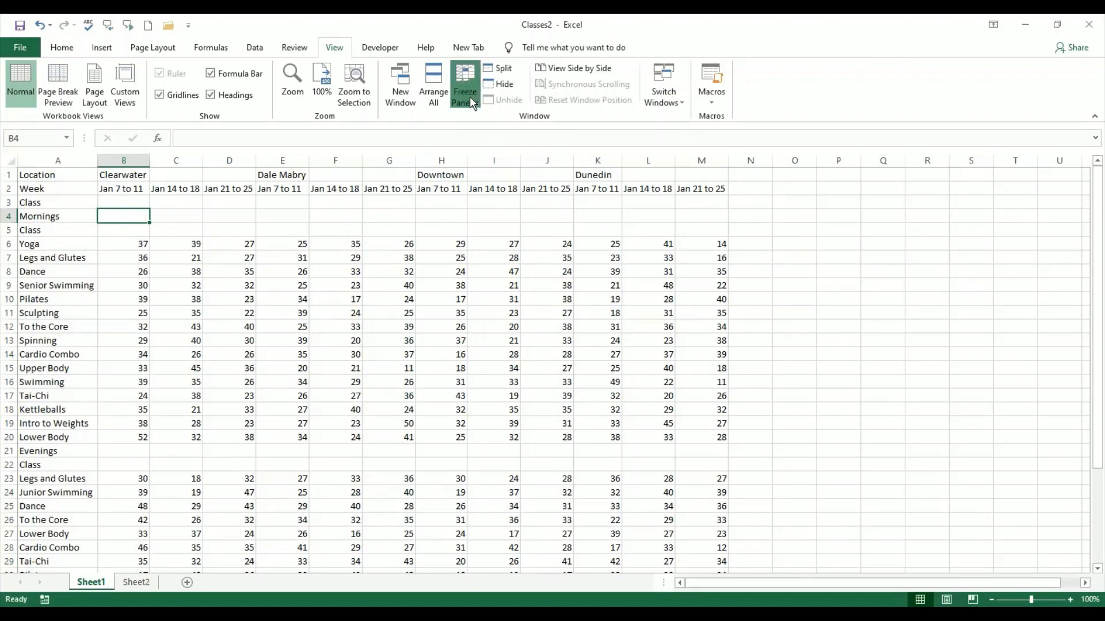
left_click(483, 121)
left_click(441, 313)
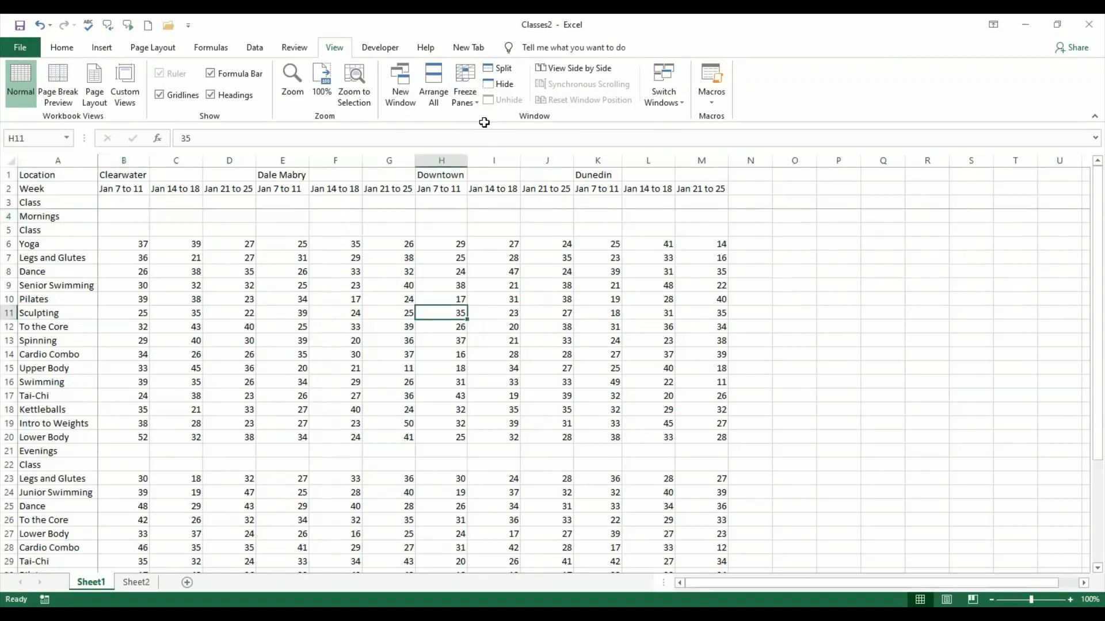
- Check that rows 1 to 3 stay frozen while going down to the Totals row and back to the start
left_click(135, 215)
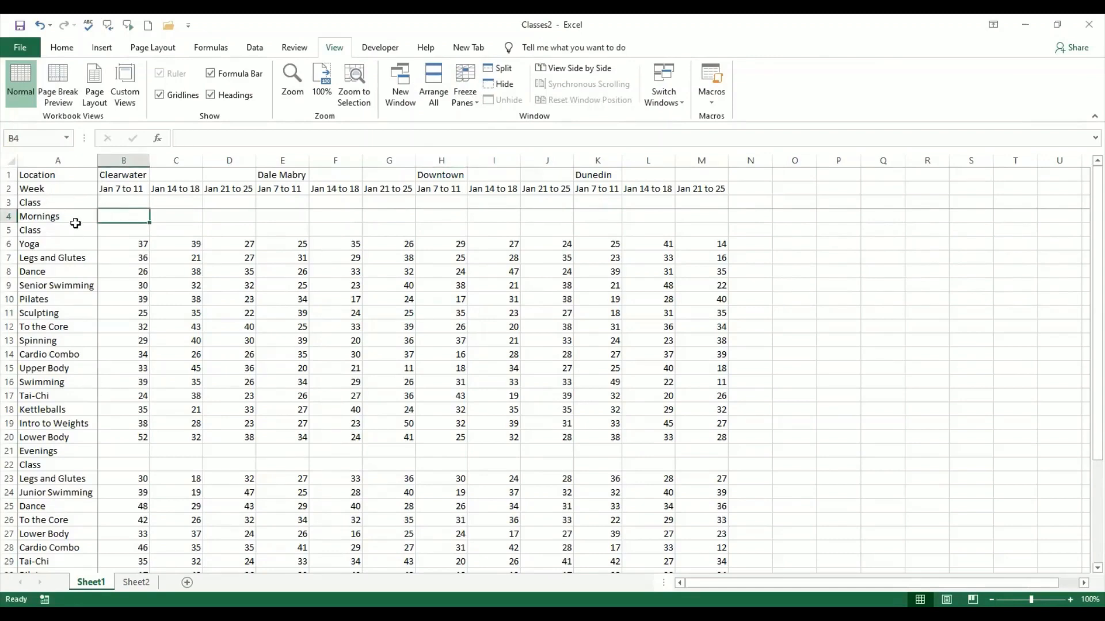
left_click(265, 275)
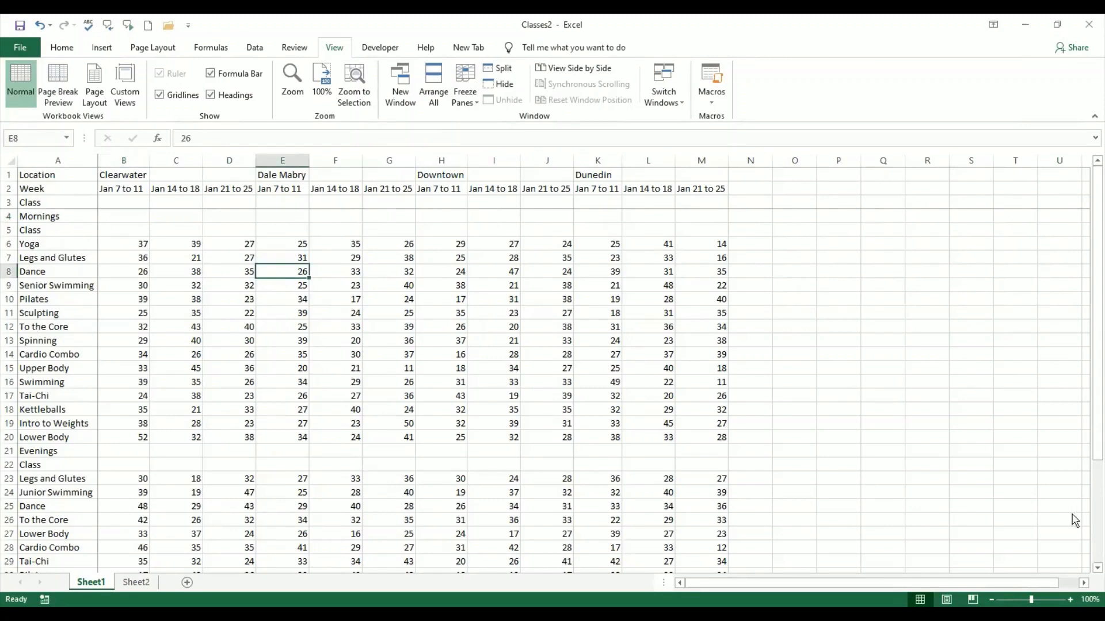
scroll(1090, 572, "down", 2)
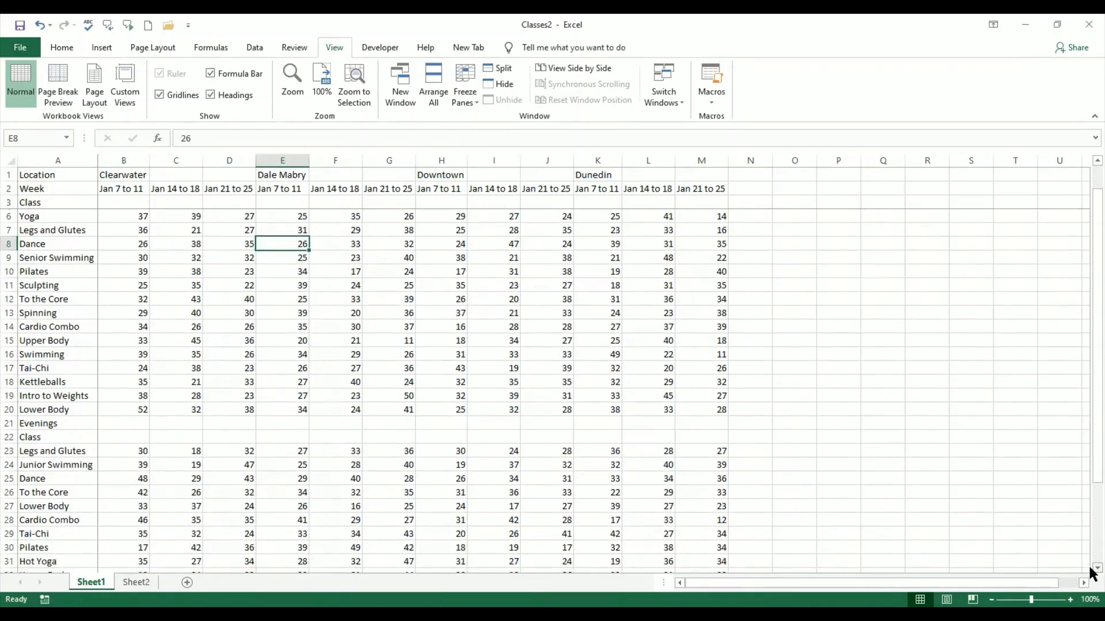
scroll(1092, 569, "down", 3)
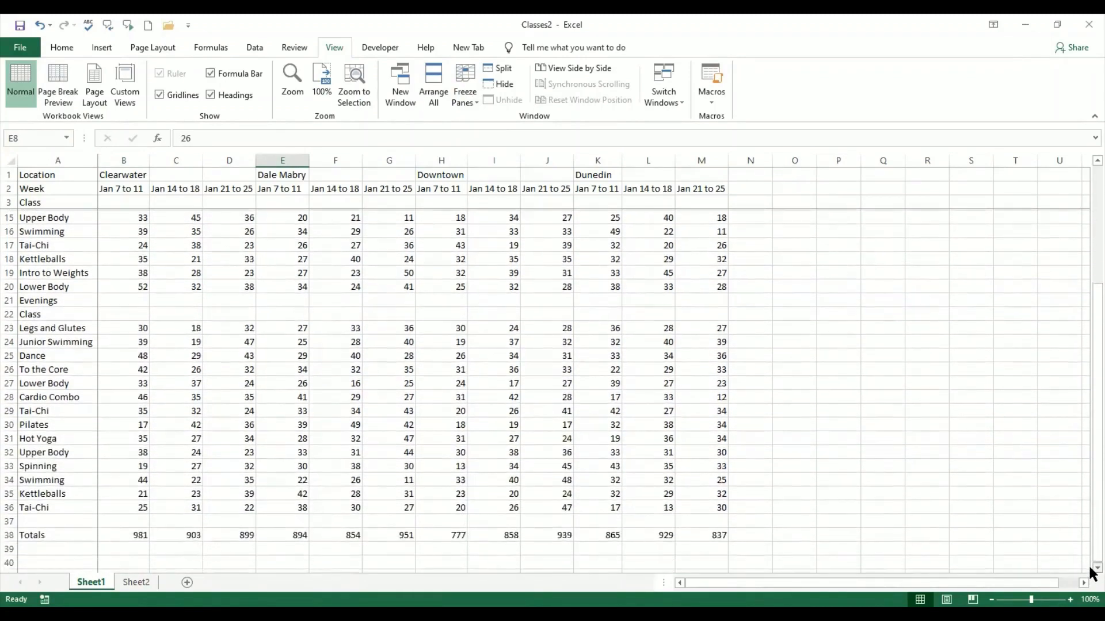
left_click(1091, 181)
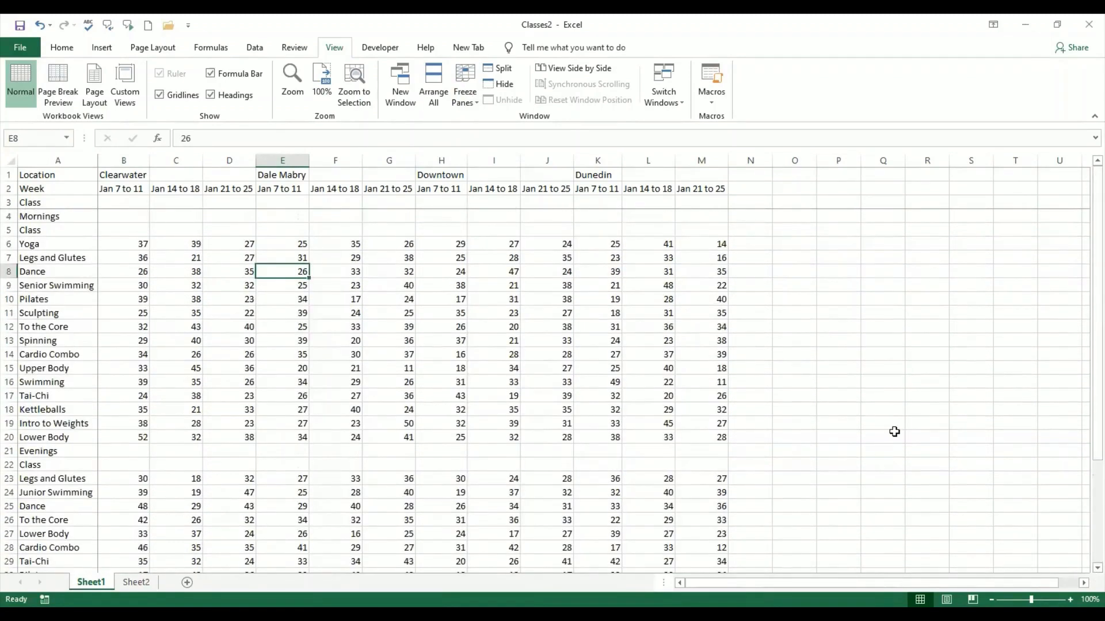
- Check that column A stays frozen while moving sideways past the Dunedin columns and back to column B
left_click(1084, 583)
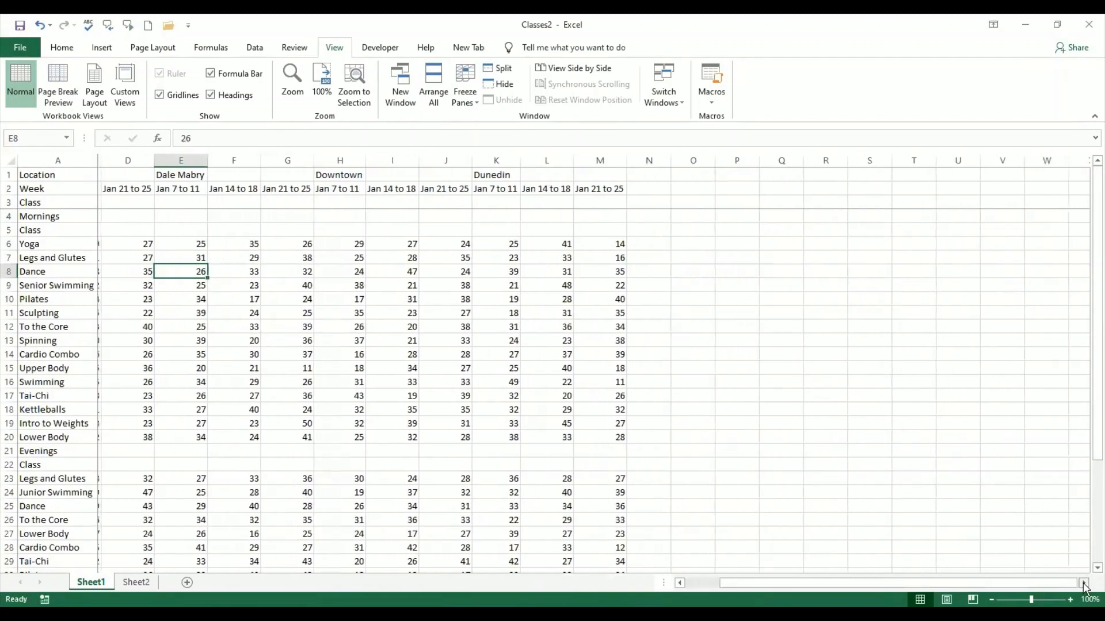
left_click(1083, 582)
left_click(1084, 583)
left_click(1083, 583)
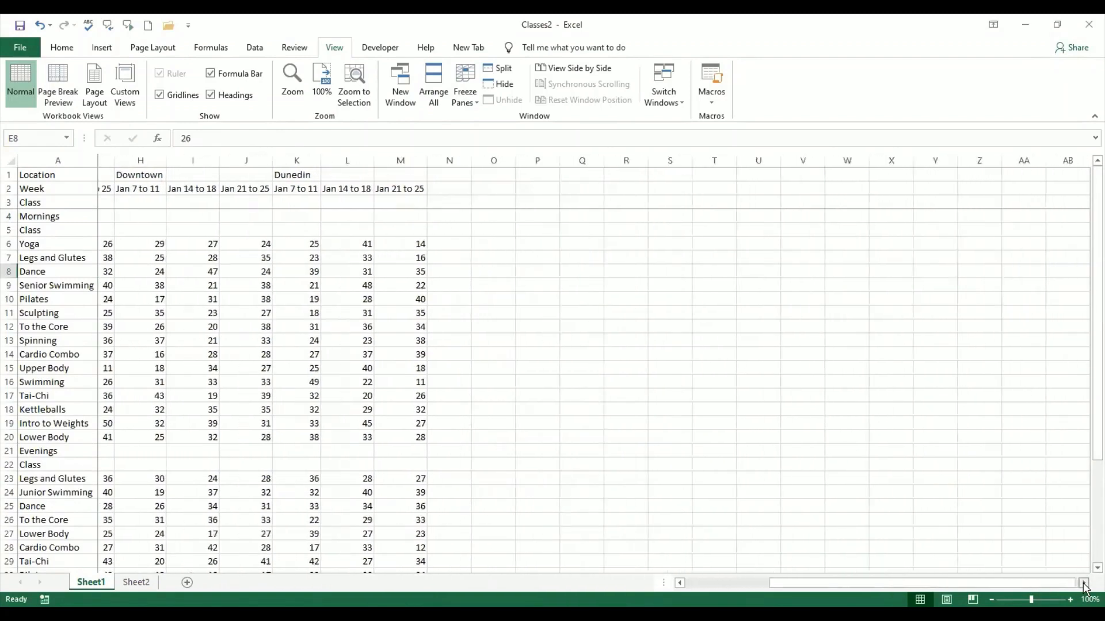
left_click(1083, 583)
left_click(1084, 583)
left_click(1083, 583)
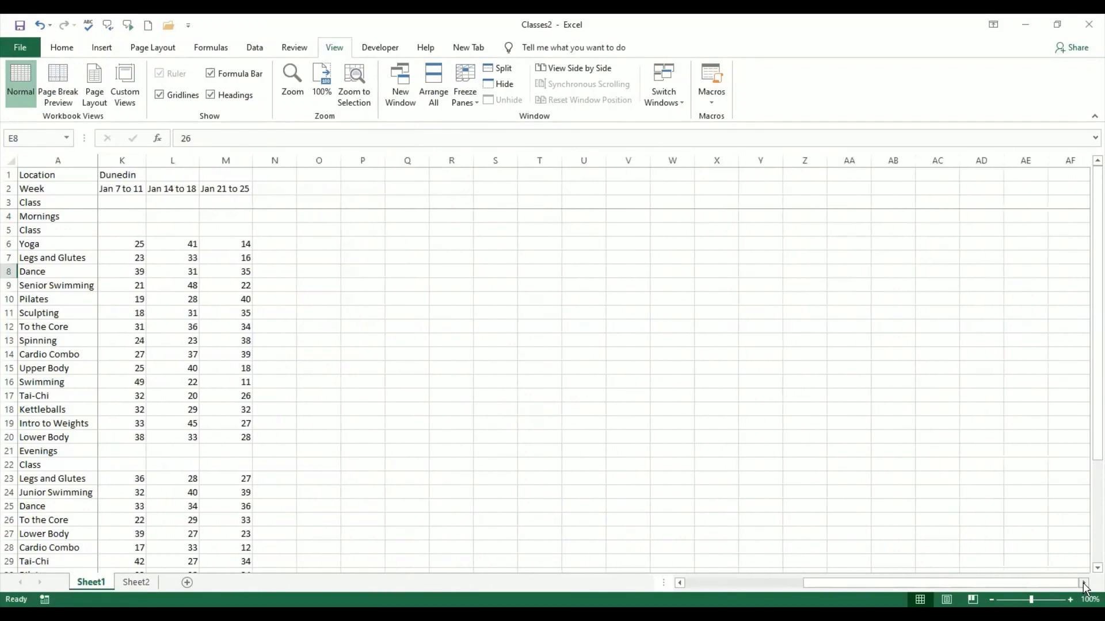
left_click(1084, 583)
left_click(1083, 582)
left_click(1083, 583)
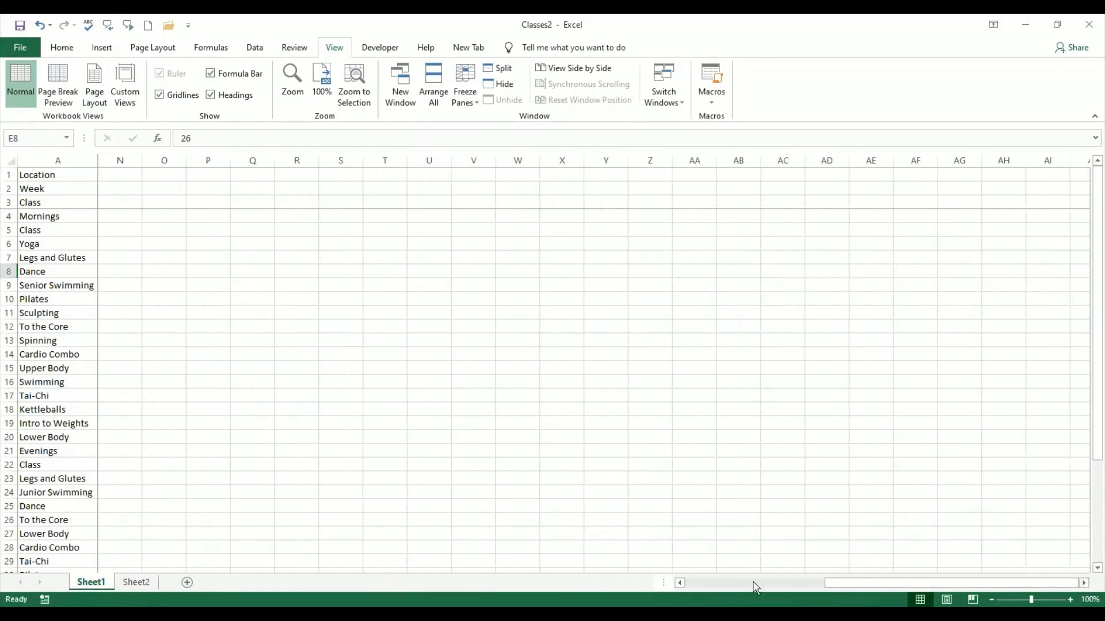
left_click(679, 583)
left_click(679, 583)
left_click(680, 583)
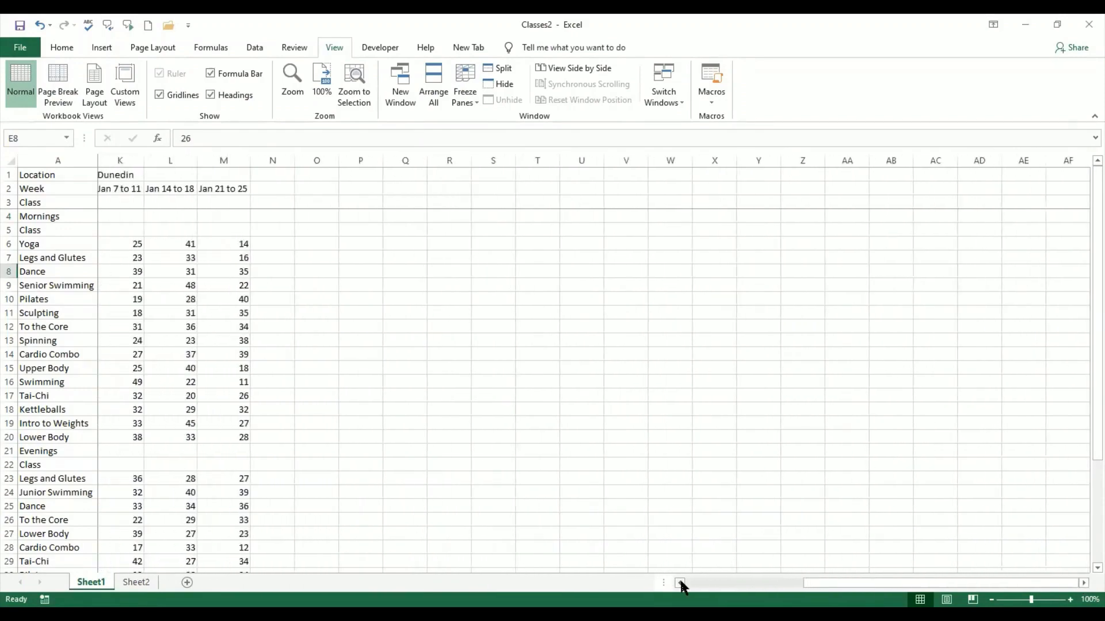
left_click(679, 582)
left_click(680, 583)
left_click(680, 583)
left_click(679, 583)
left_click(679, 583)
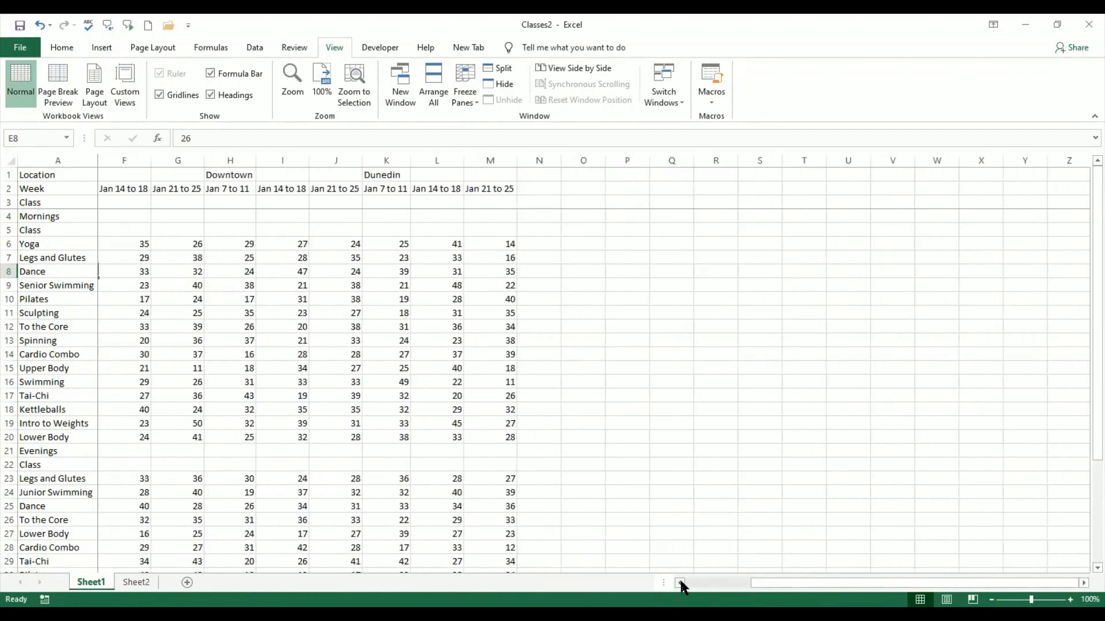
left_click(679, 583)
left_click(679, 583)
left_click(679, 583)
left_click(679, 583)
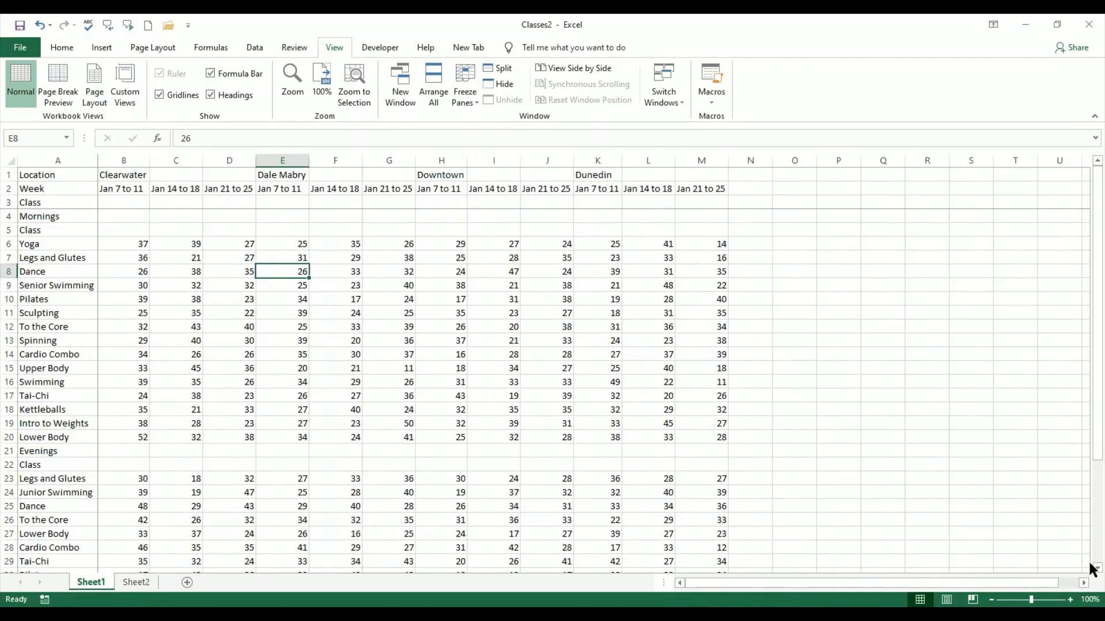
- Recheck the frozen heading rows against the Totals row and select cell B4 again
left_click_drag(1091, 569, 1091, 569)
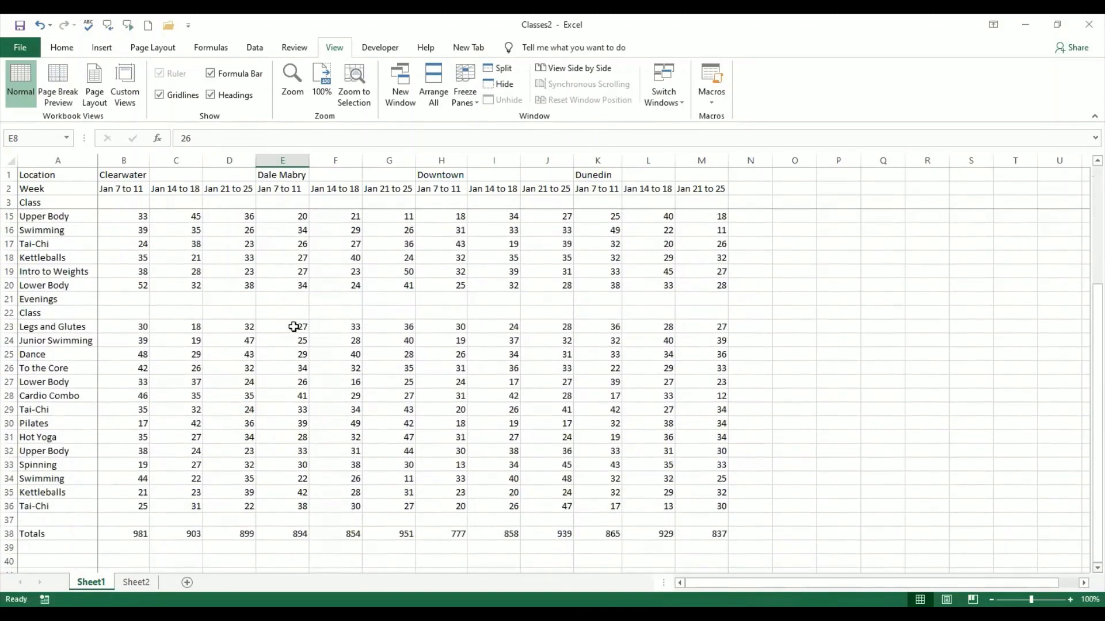
left_click(1091, 190)
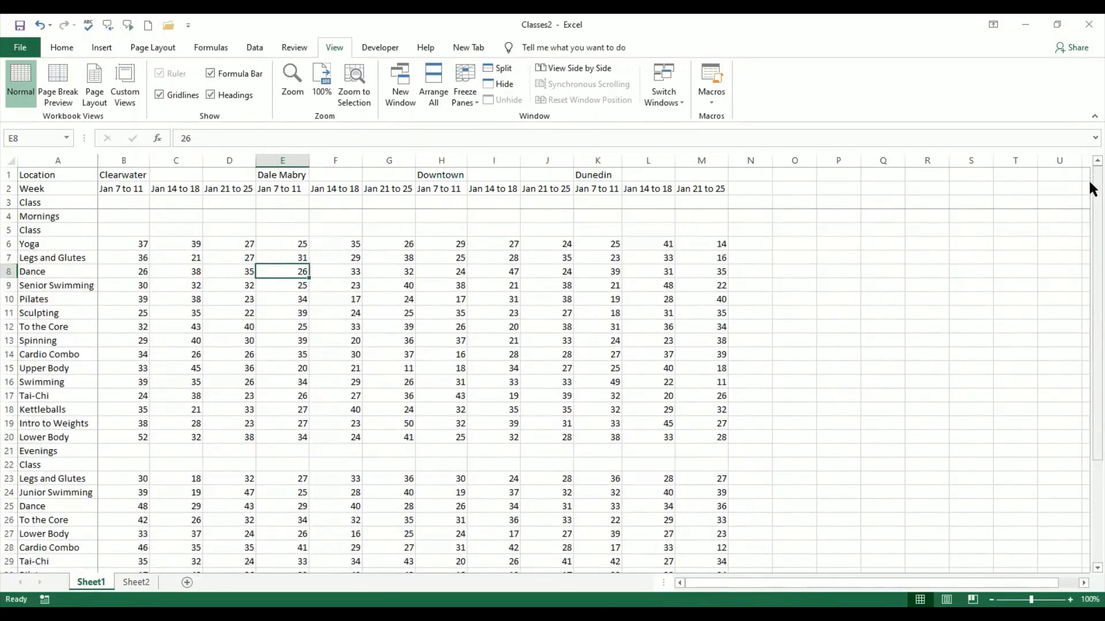
left_click(133, 216)
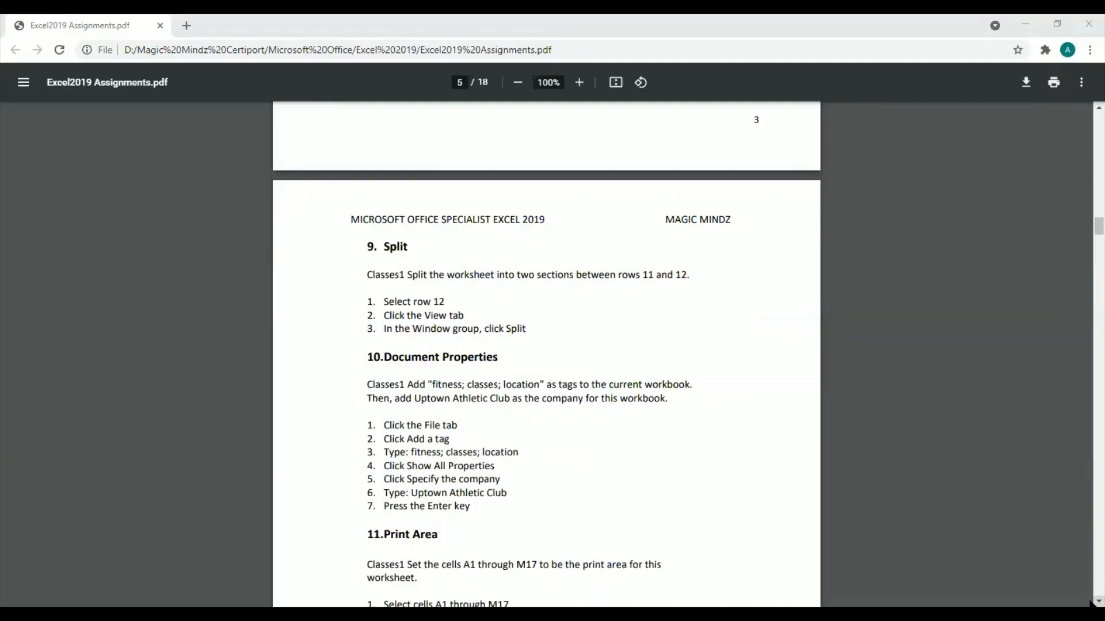
- Read assignment 9, Split, in the Excel2019 Assignments PDF and switch back to the Classes2 workbook in Excel
left_click(1093, 601)
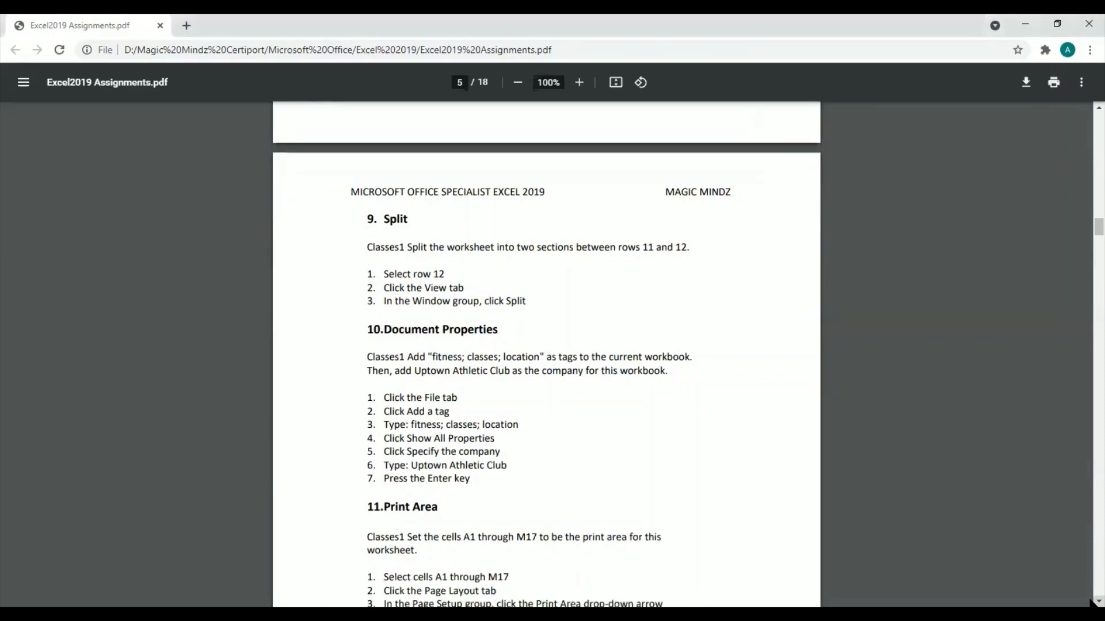
left_click(1096, 109)
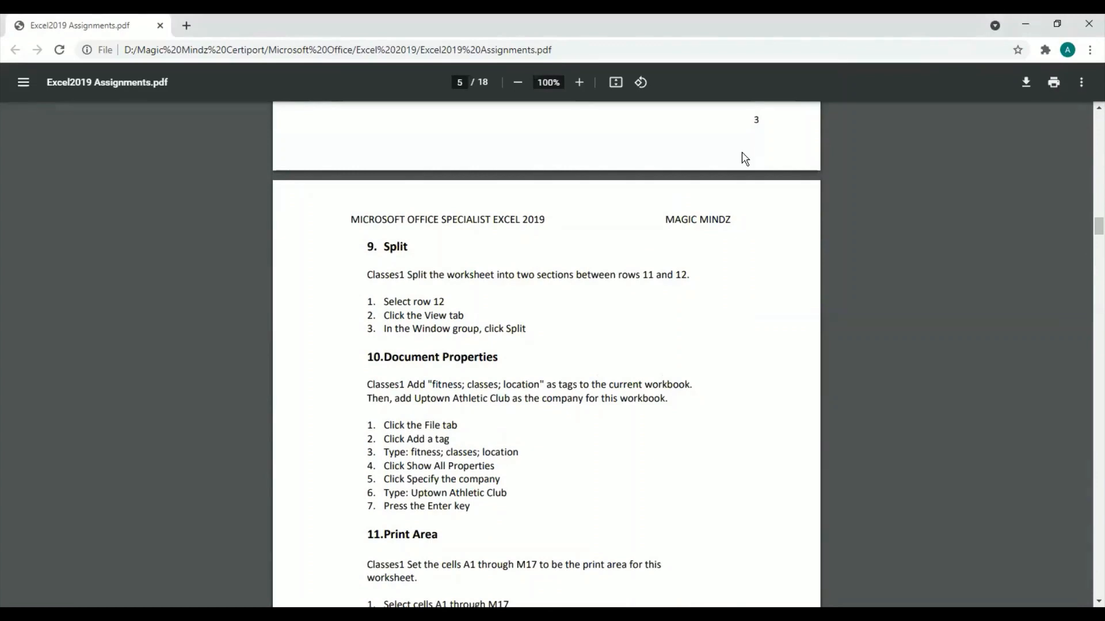
key("alt+Tab")
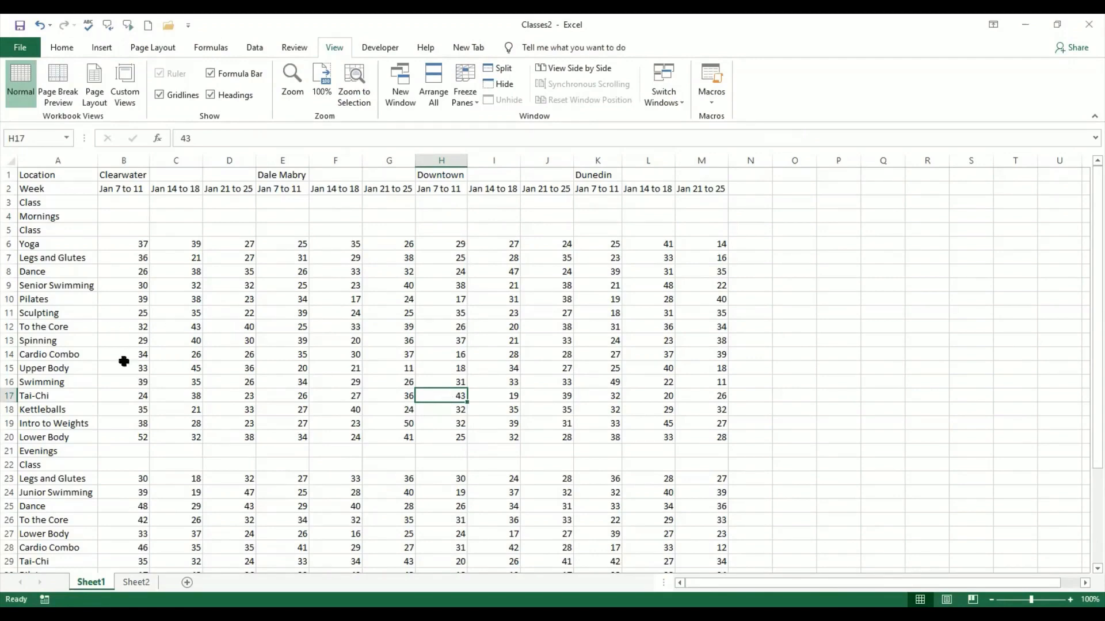
- Go down the unfrozen Sheet1 from cell B10 past the Totals row to examine how the headings behave
left_click(135, 302)
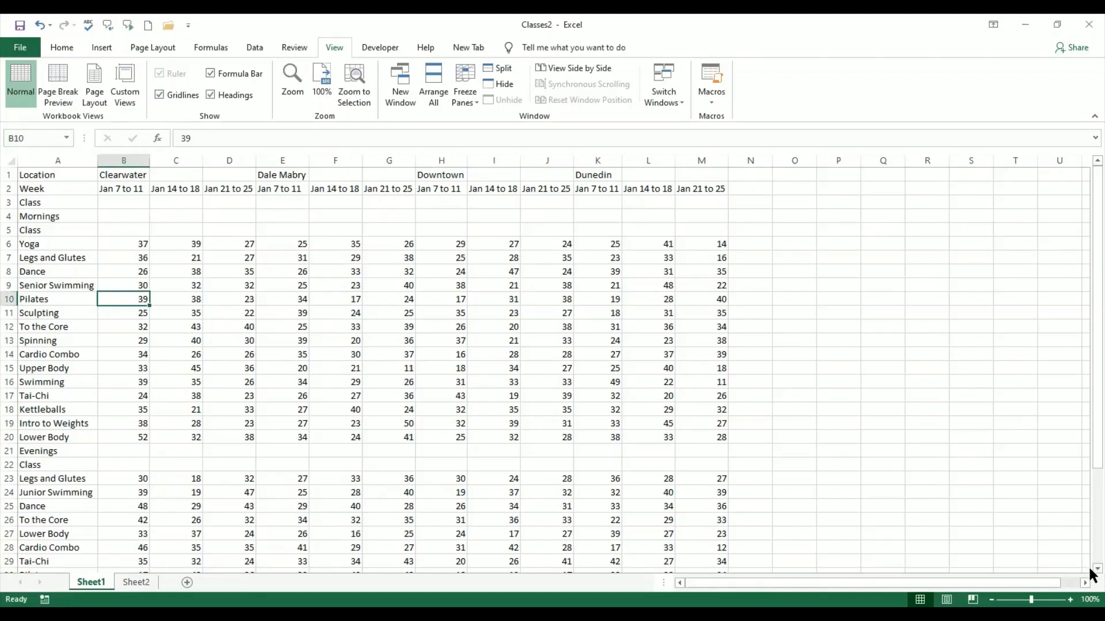
scroll(1090, 570, "down", 3)
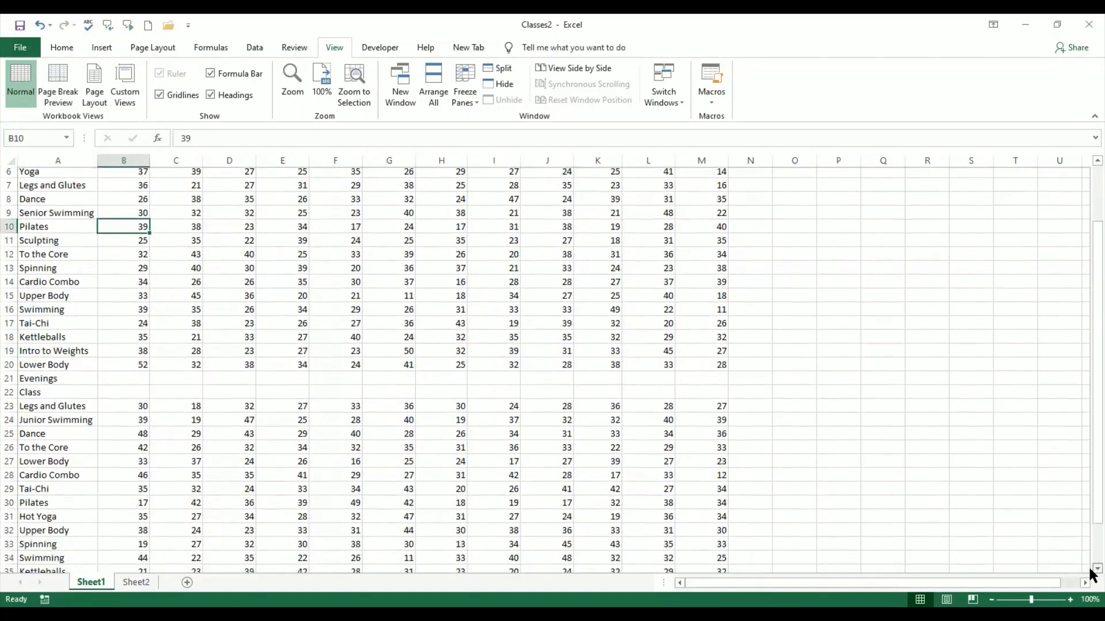
scroll(1091, 575, "down", 1)
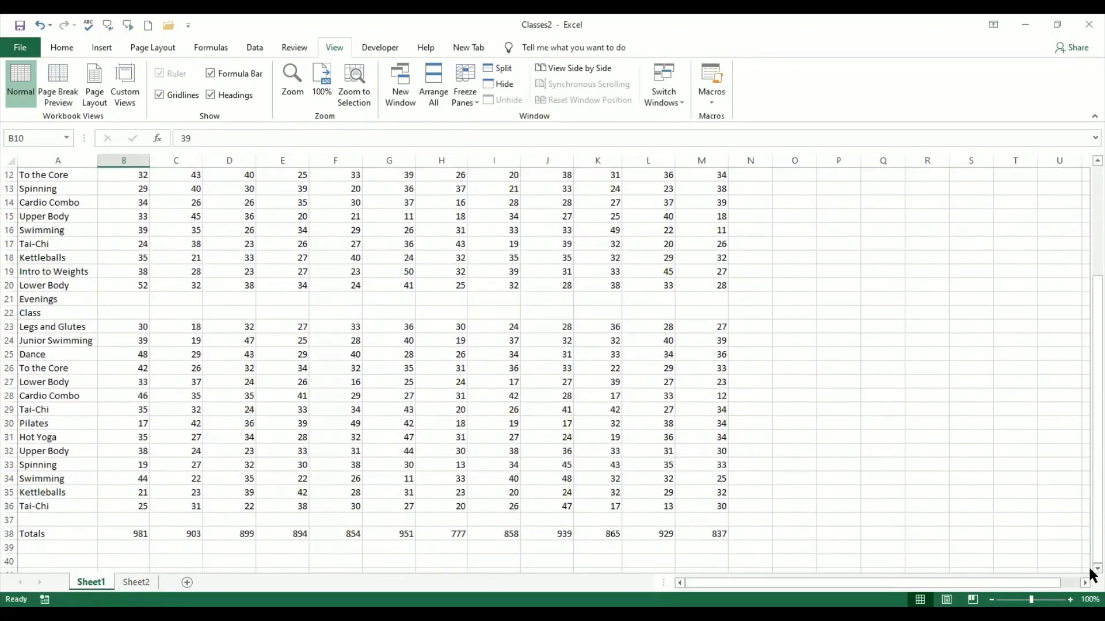
left_click(1091, 570)
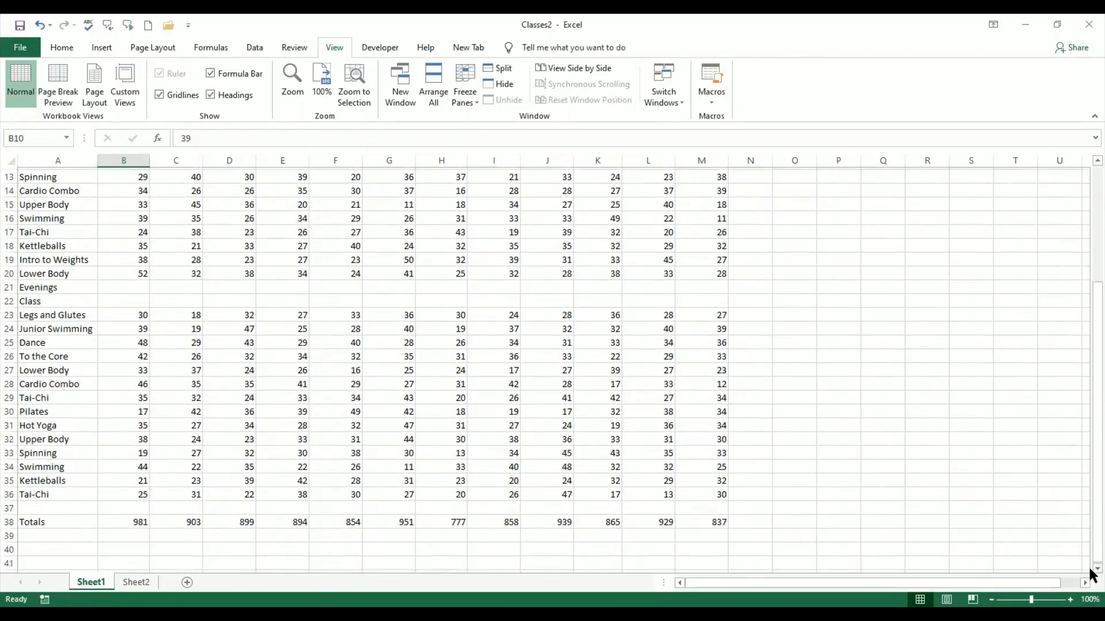
left_click(1092, 570)
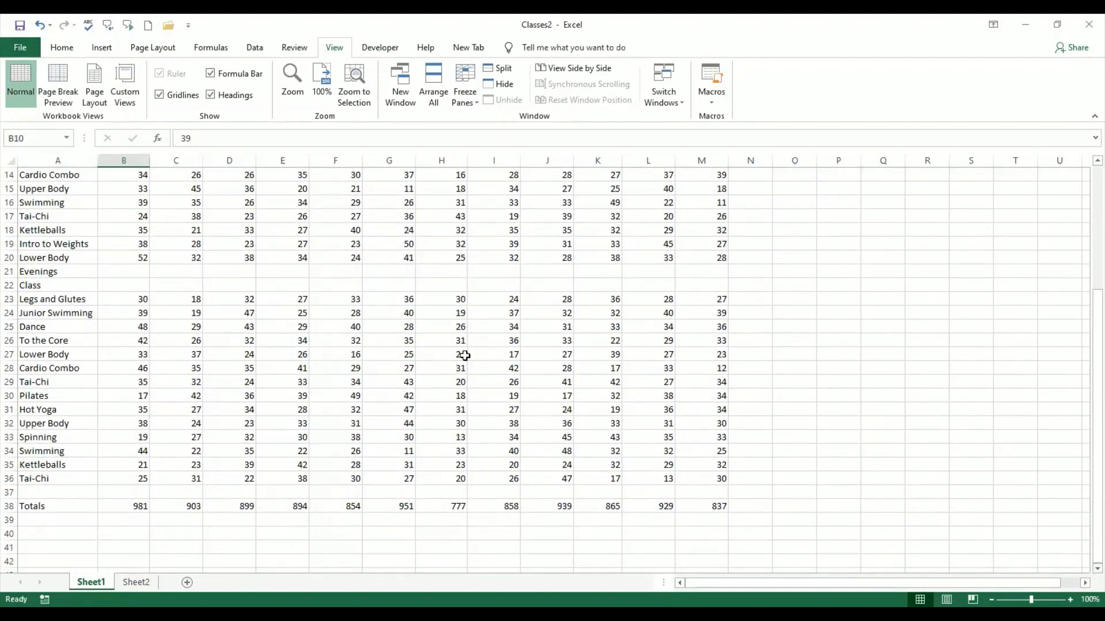
- Zoom Sheet1 out to 60% to view the whole table at once, and restore the zoom to 100%
left_click(993, 600)
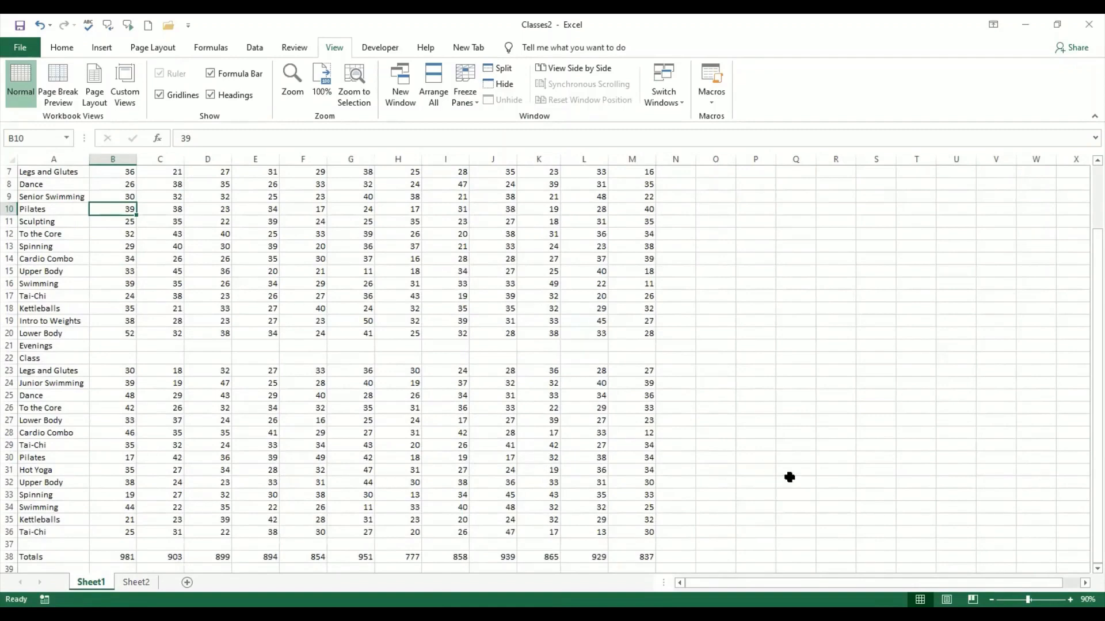
left_click(991, 600)
left_click(991, 600)
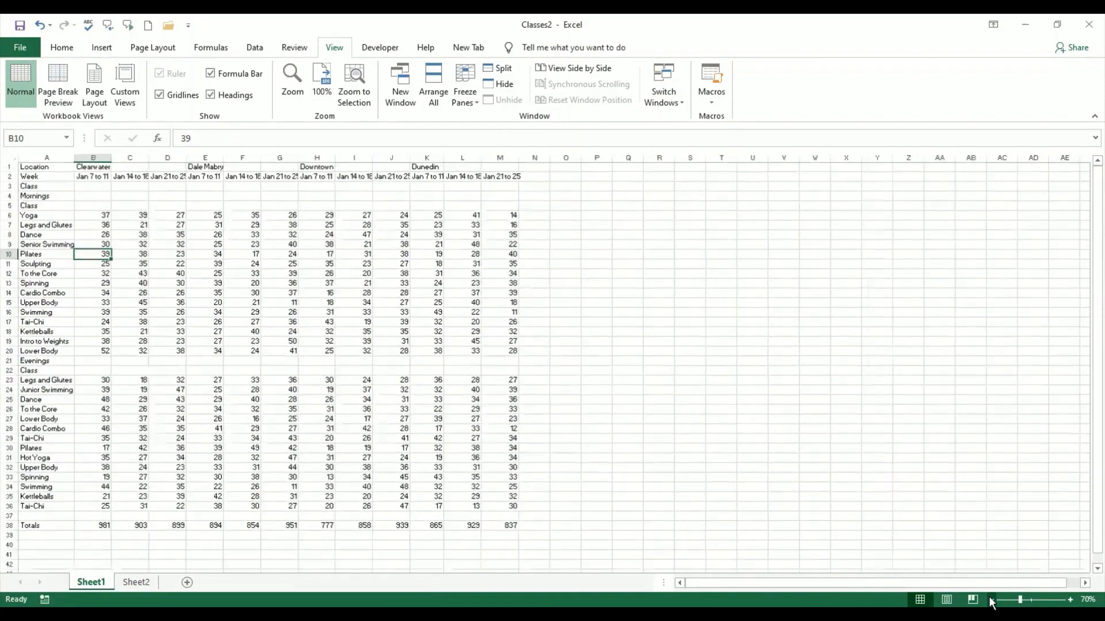
left_click(990, 600)
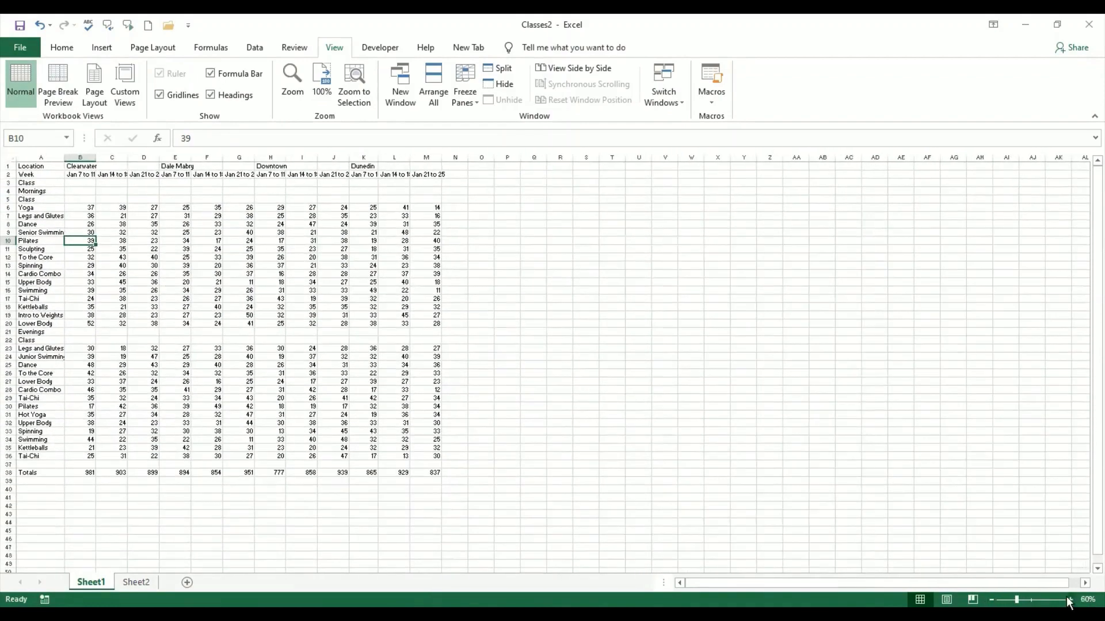
left_click(1070, 600)
left_click(1070, 600)
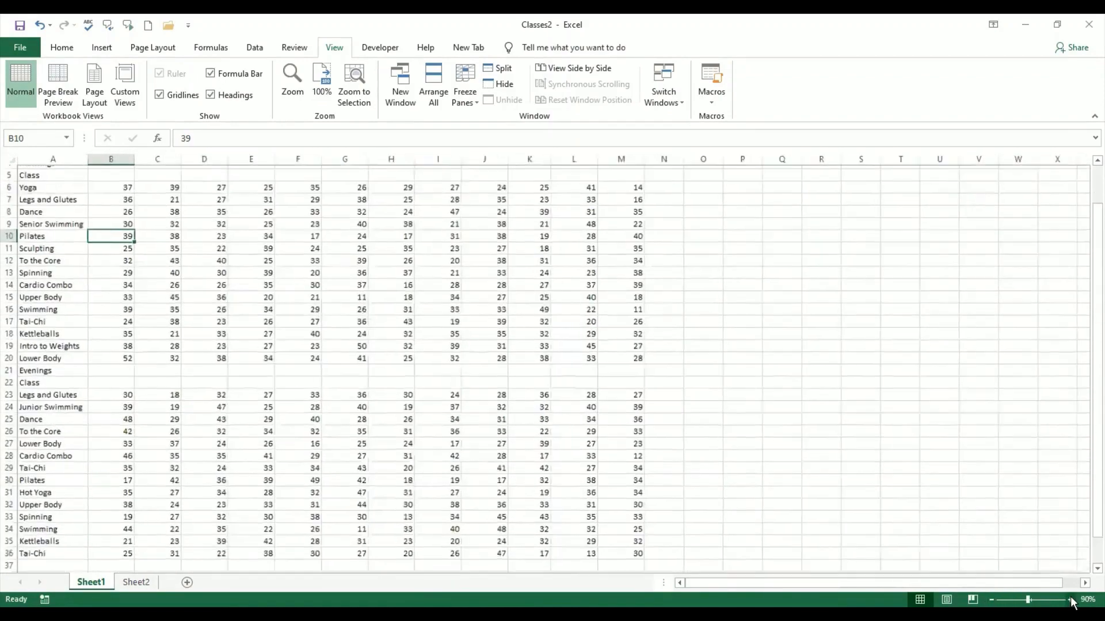
left_click(1070, 600)
left_click(1070, 600)
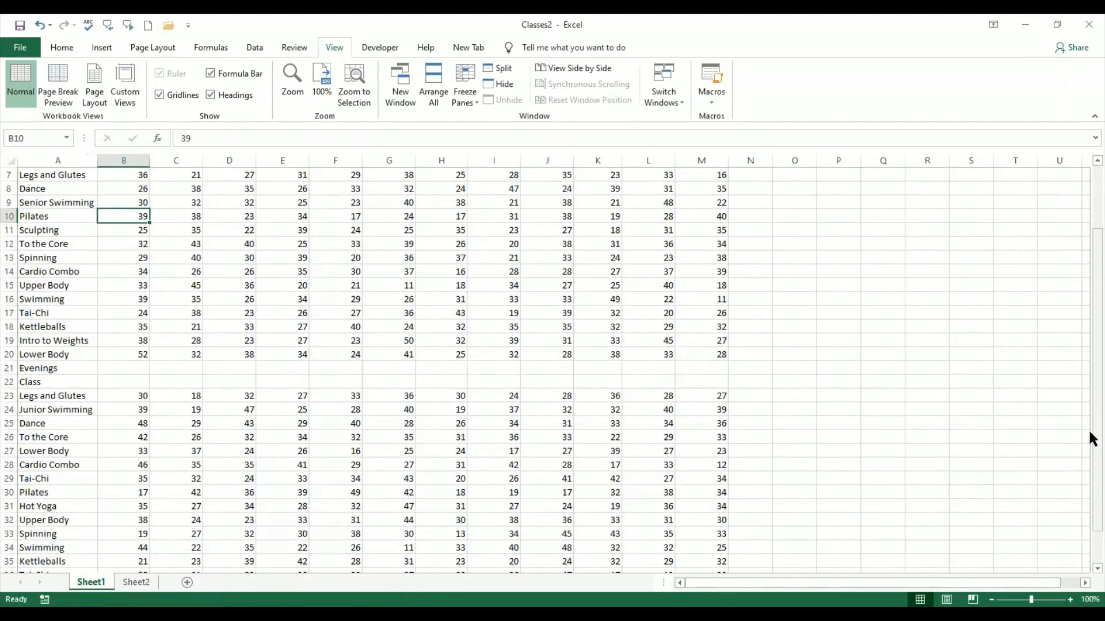
- Compare the positions of the Mornings section at A4 and the Evenings section at A21 while moving through the sheet
left_click_drag(1090, 432, 1090, 347)
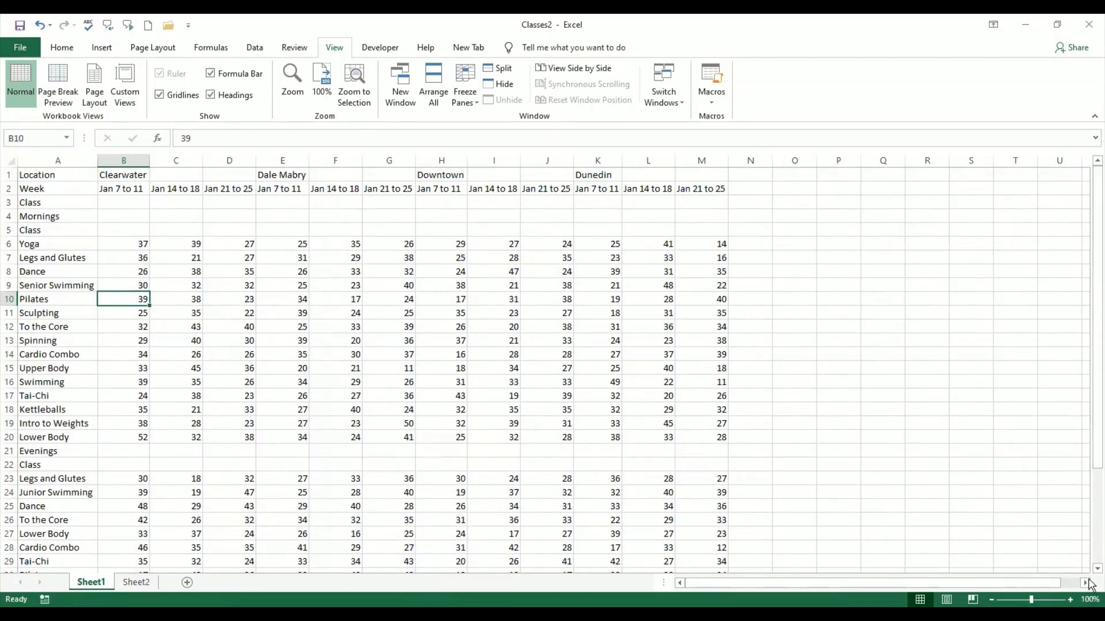
left_click(1093, 569)
left_click(1093, 569)
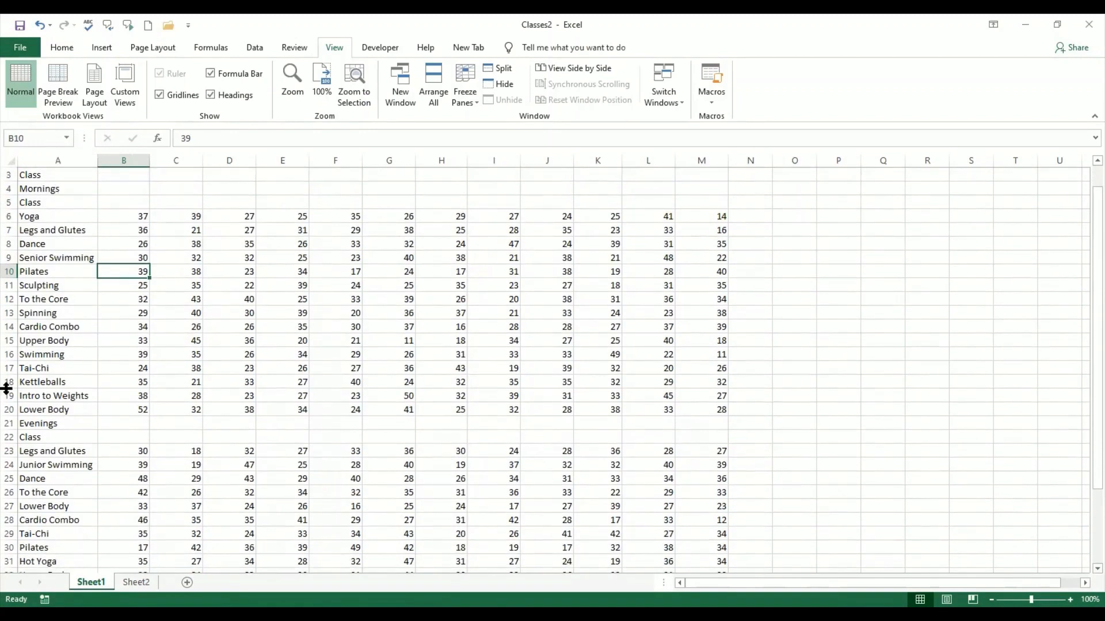
left_click(43, 429)
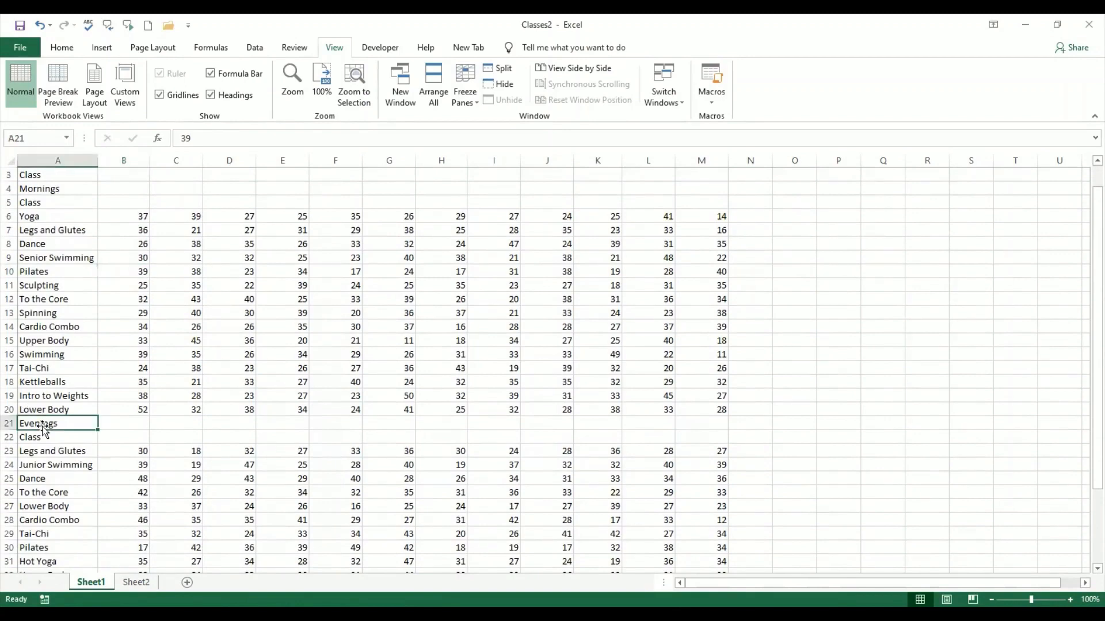
left_click(53, 188)
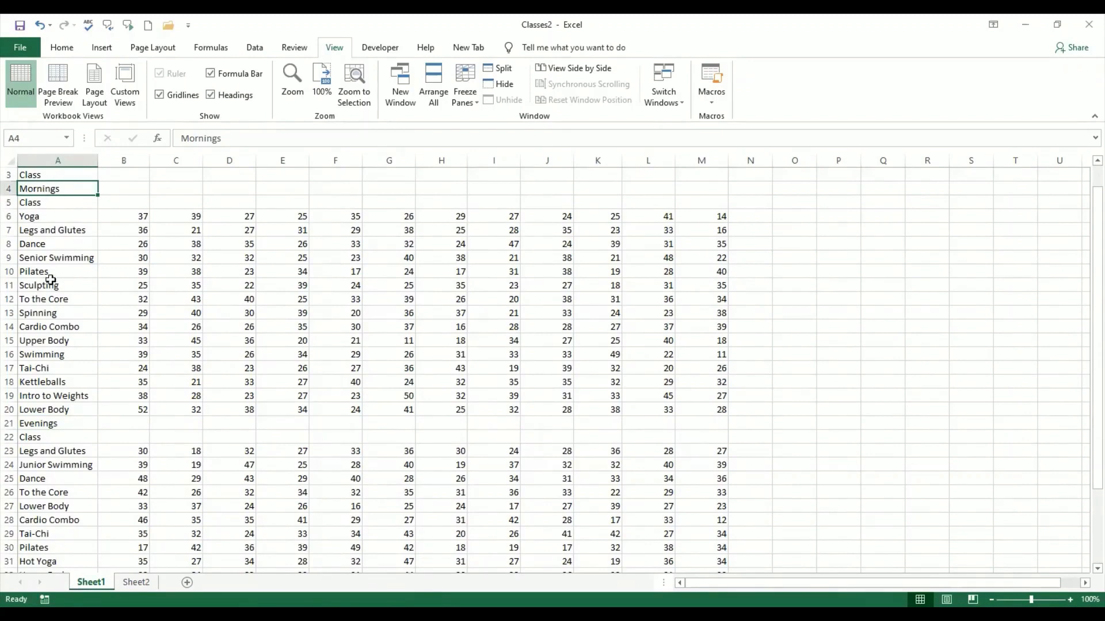
left_click(42, 425)
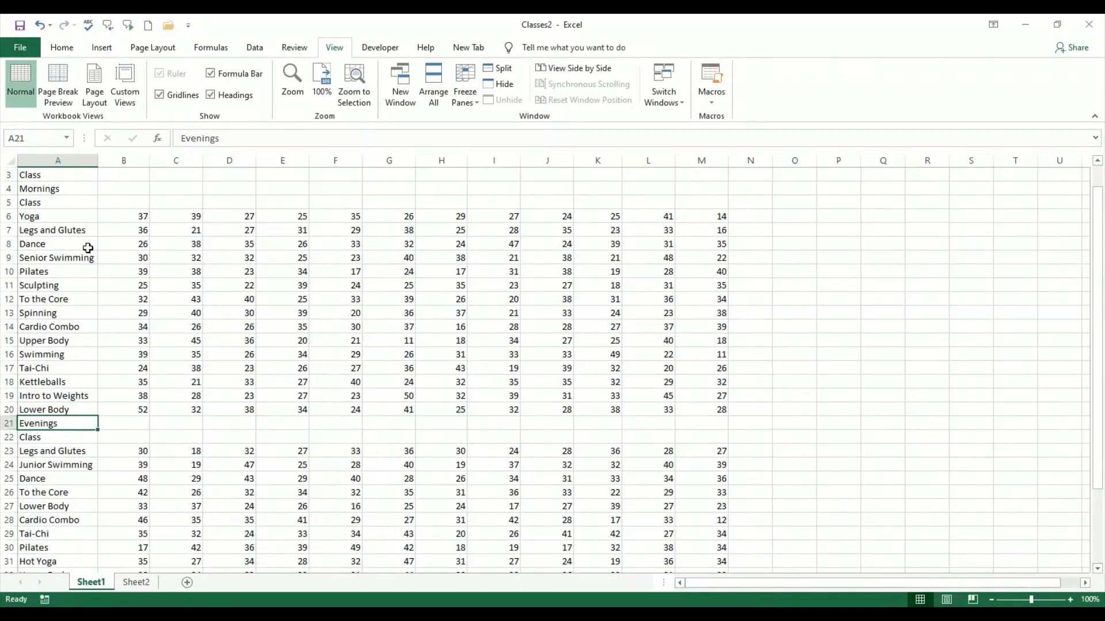
left_click(60, 190)
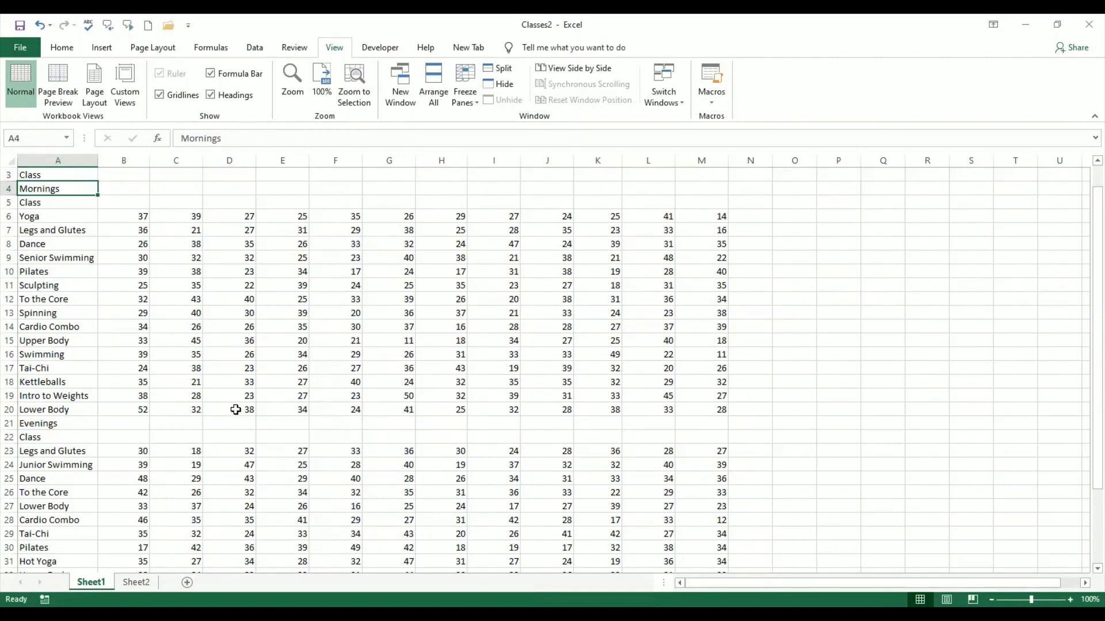
left_click(1091, 569)
left_click(1091, 569)
left_click(1091, 569)
left_click(1092, 569)
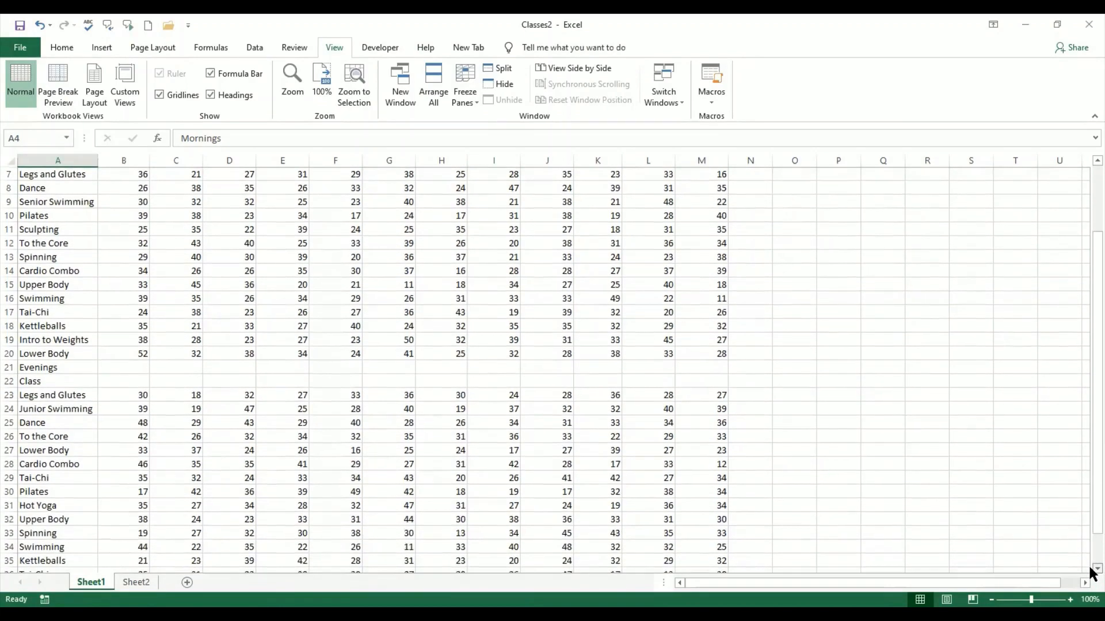
- Split Sheet1 horizontally above the Evenings section at row 21 and deselect the row
left_click(1092, 569)
left_click(1091, 569)
left_click(1092, 569)
left_click(1092, 569)
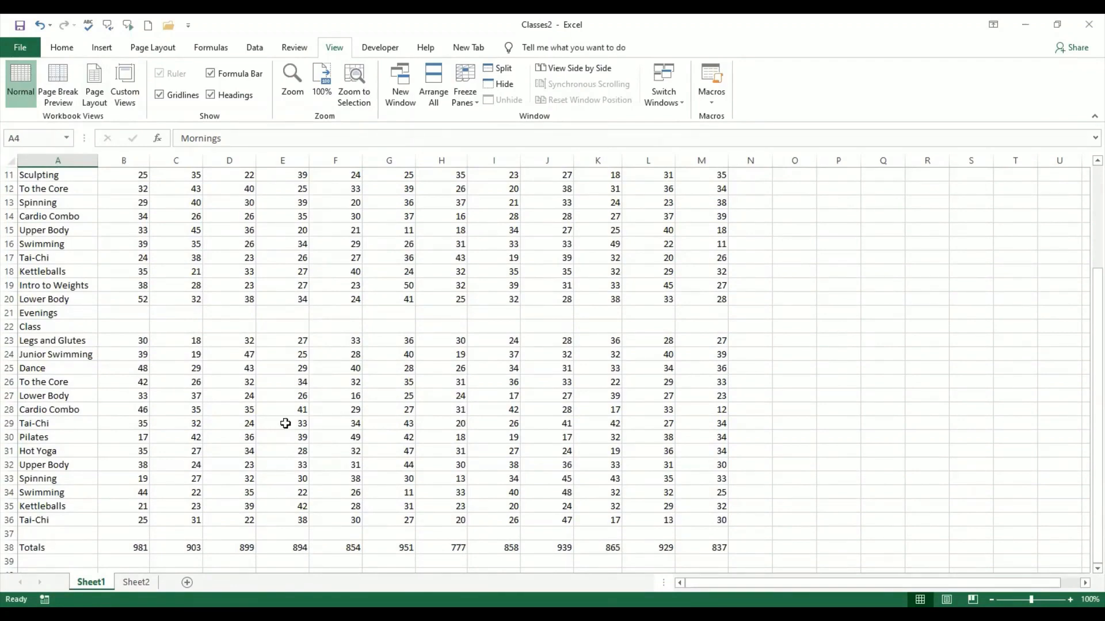
left_click(10, 313)
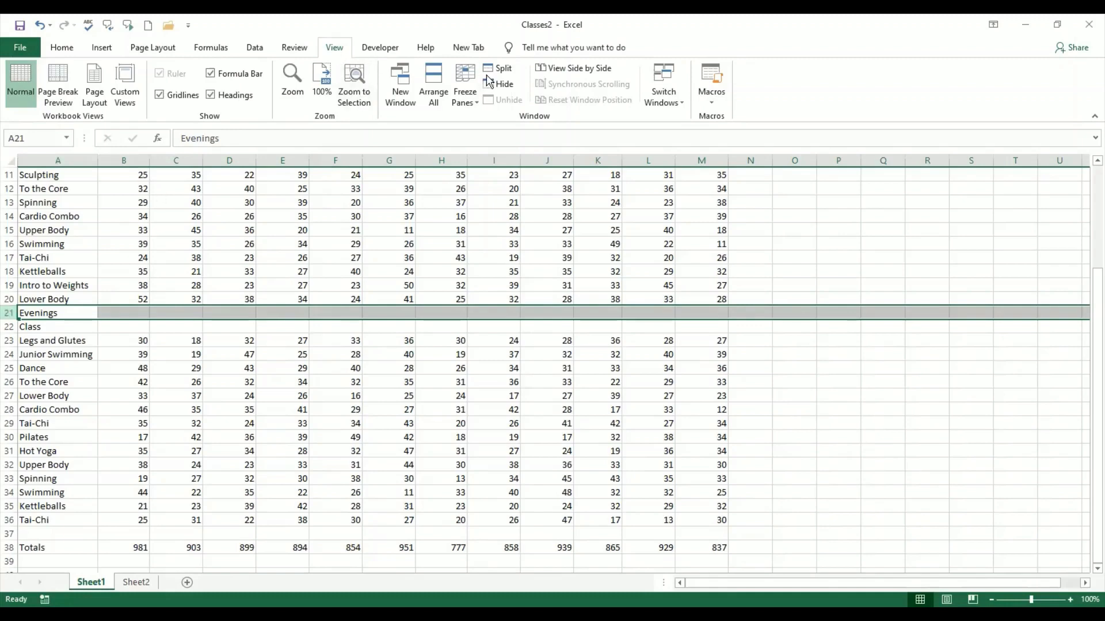
left_click(503, 69)
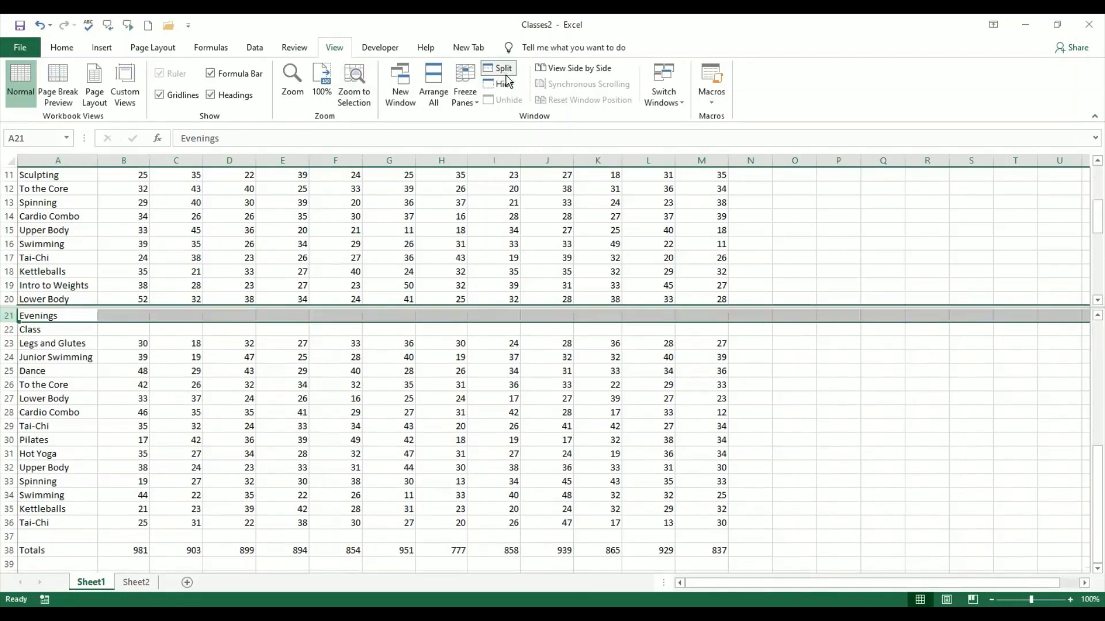
left_click(822, 429)
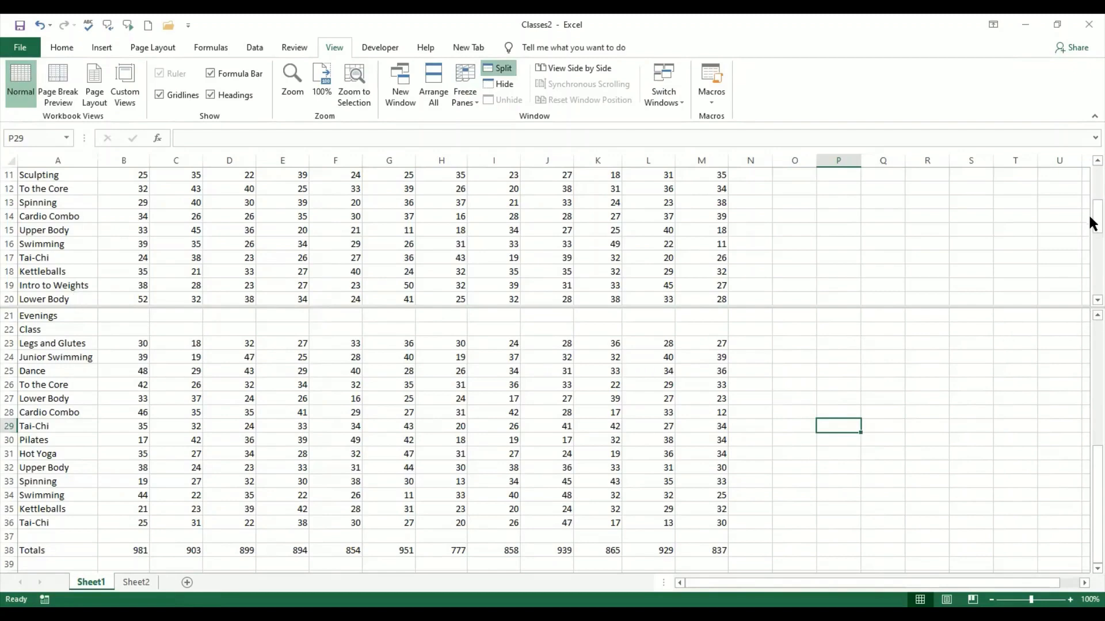
- Bring the Mornings section into view in the upper pane and shift the lower pane down to row 24 independently
left_click(1096, 162)
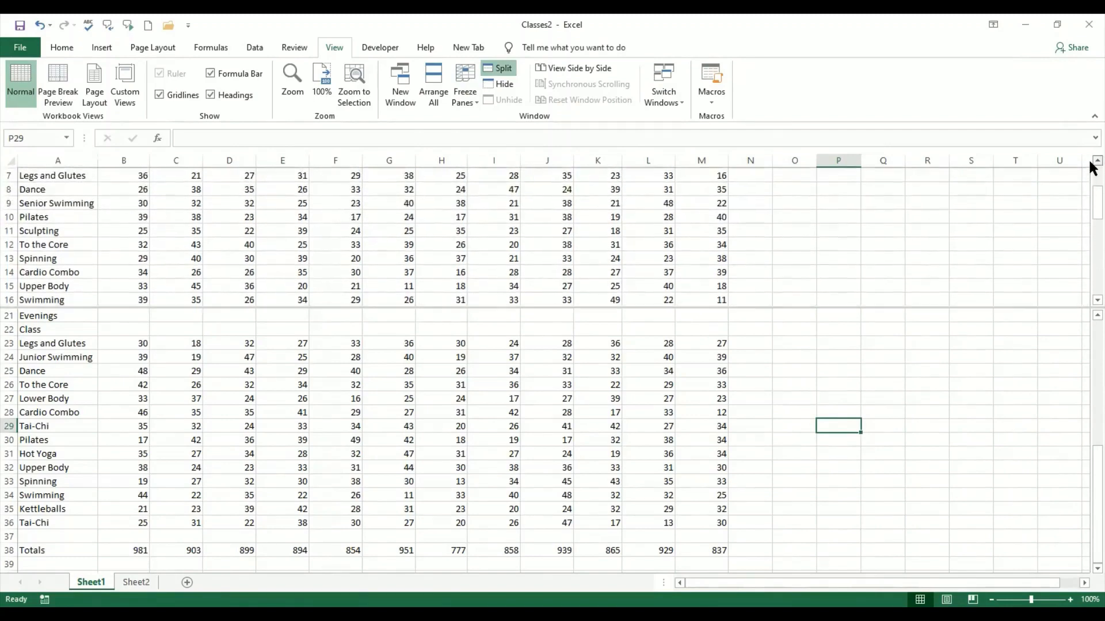
left_click(1093, 164)
left_click(1093, 164)
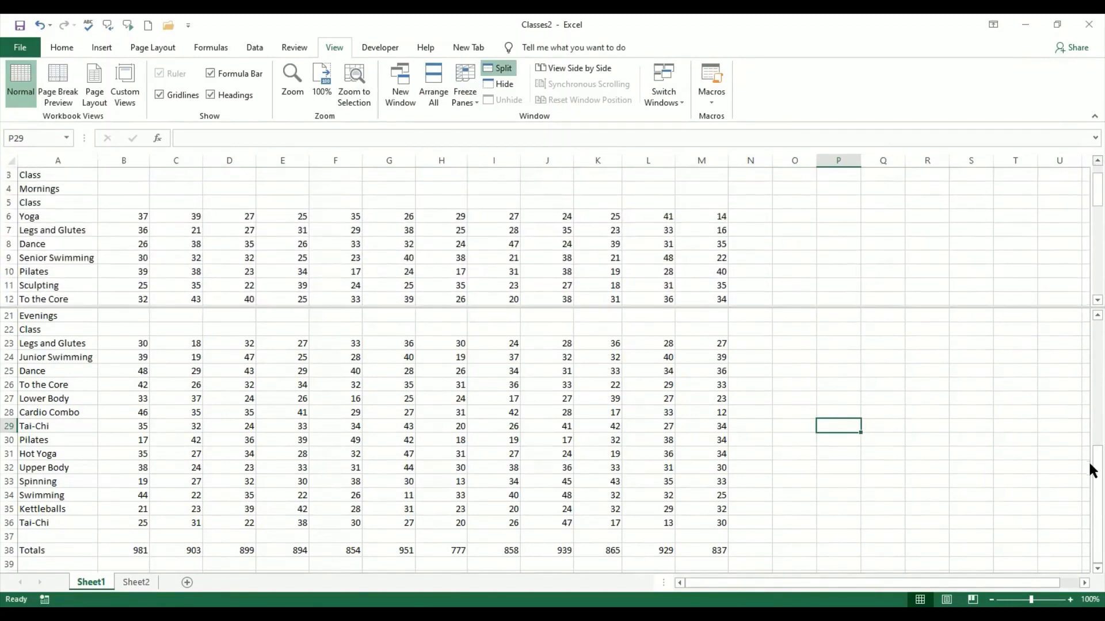
left_click(1093, 569)
left_click(1093, 569)
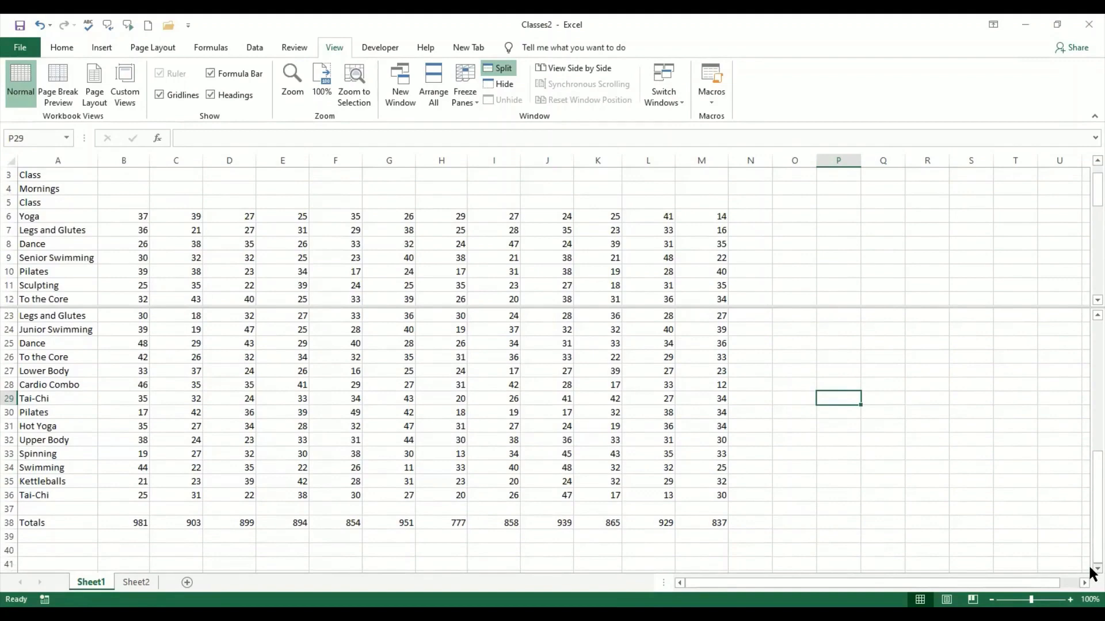
left_click(1093, 569)
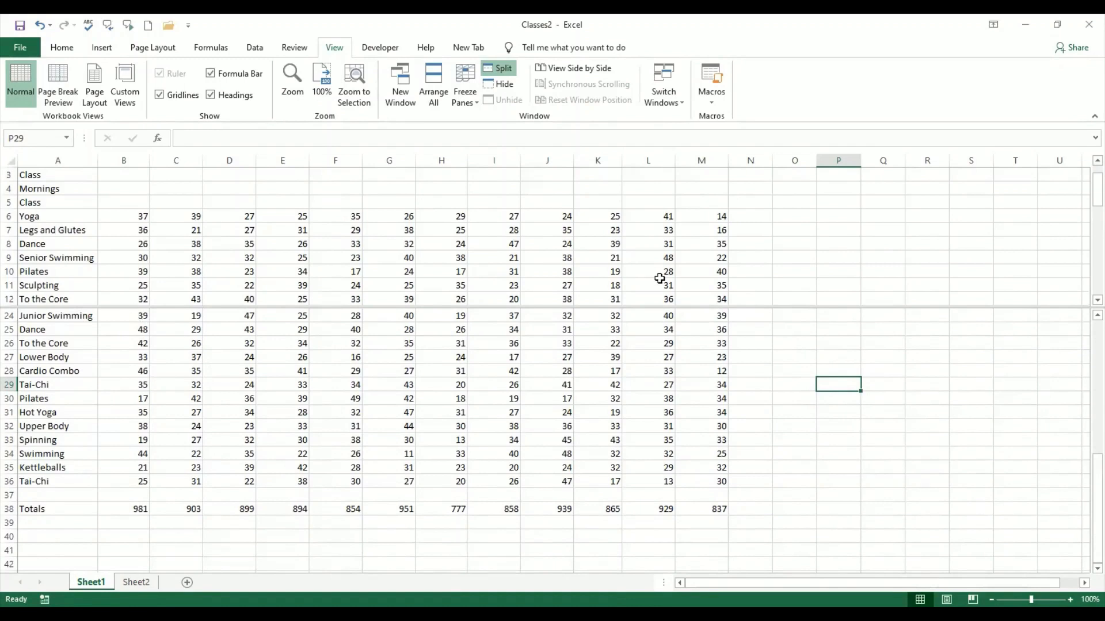
- Move through the morning classes in the upper pane down to the Evenings row while leaving the lower pane in place
left_click(1096, 300)
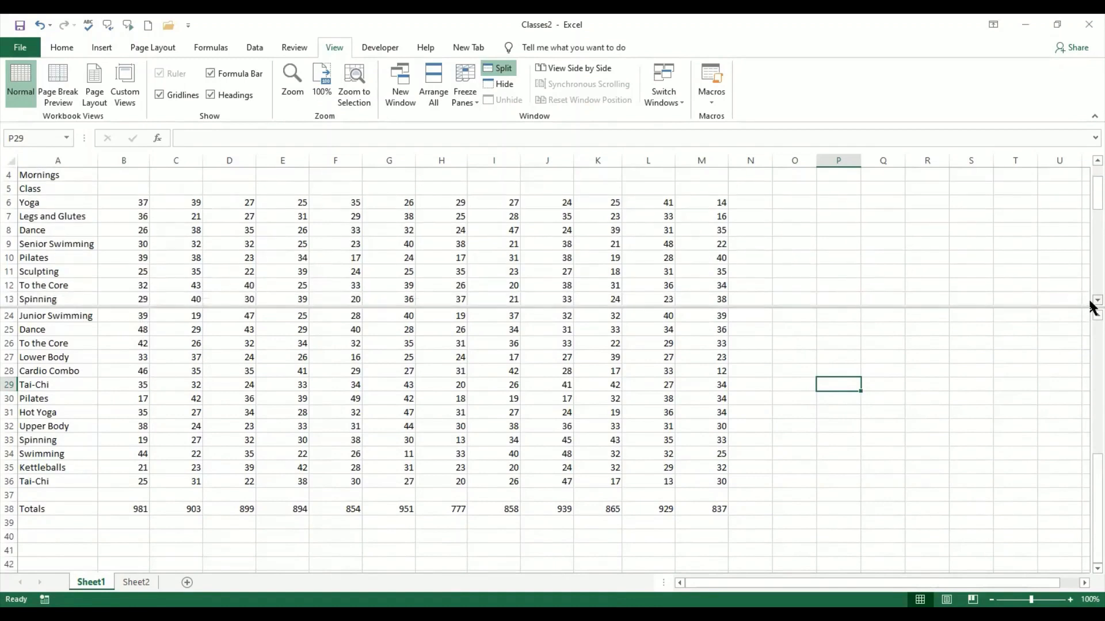
left_click(1096, 301)
left_click(1091, 301)
left_click(1091, 301)
left_click(1091, 302)
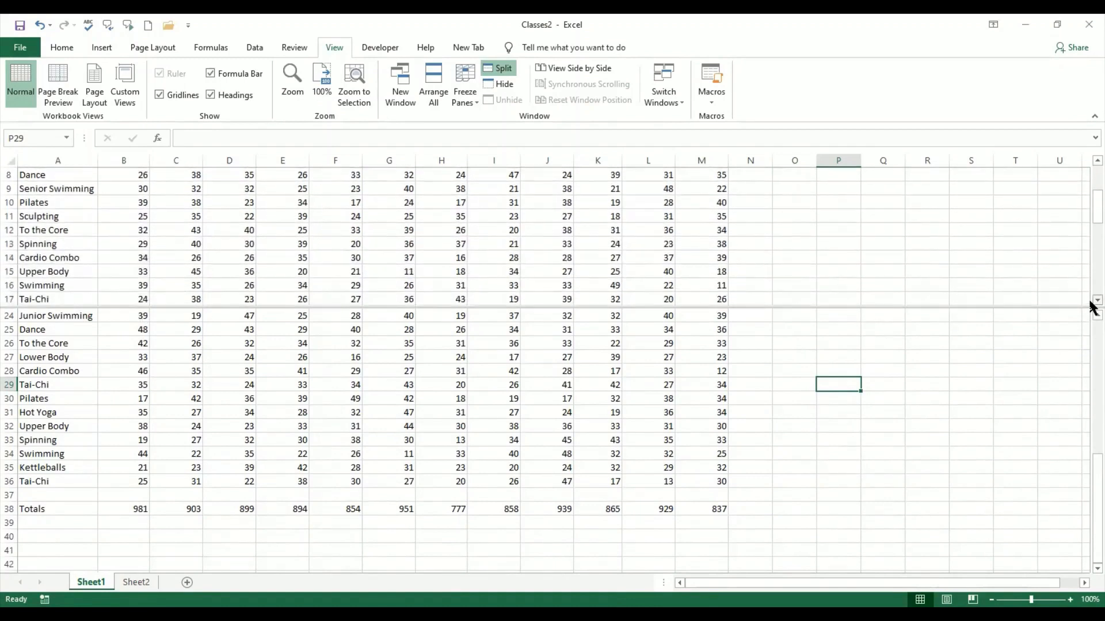
left_click(1091, 301)
left_click(1091, 301)
left_click(1091, 302)
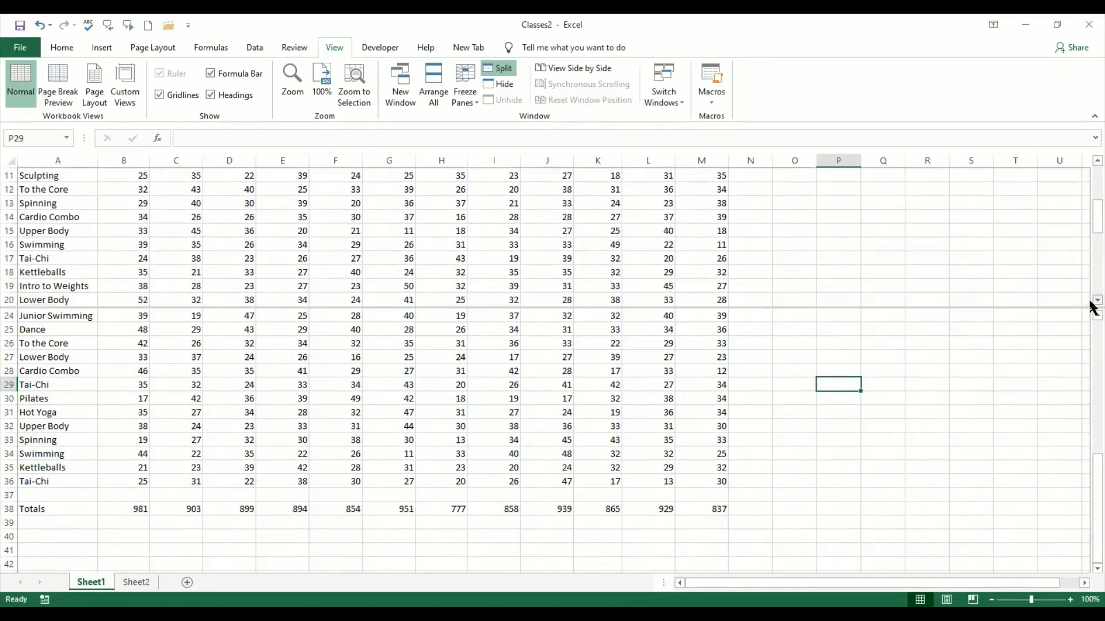
left_click(1091, 302)
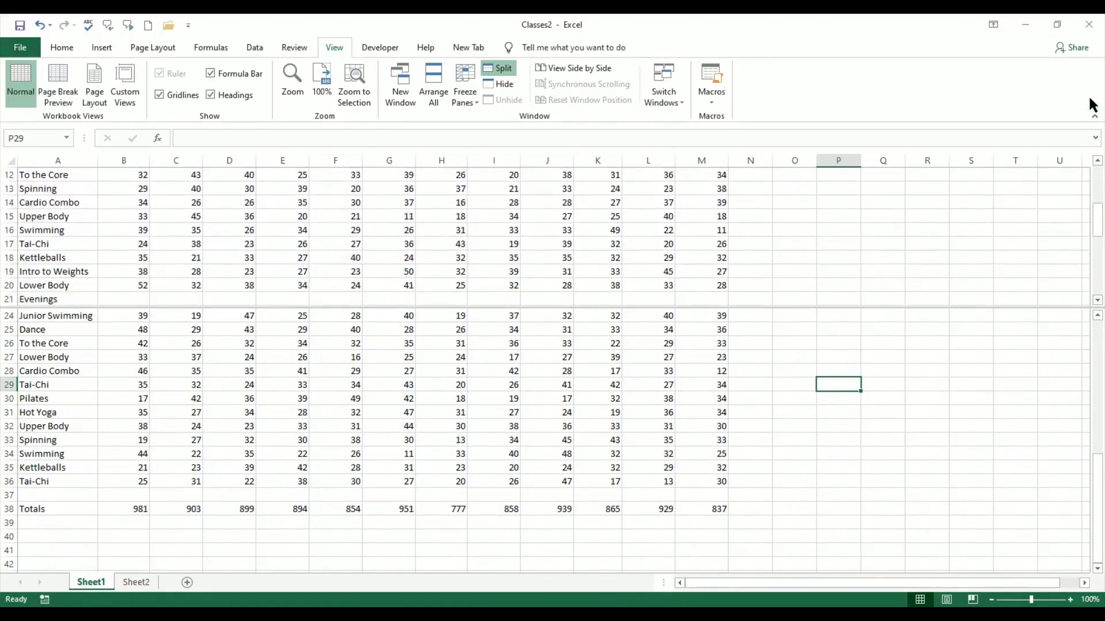
- Return the upper pane to the Location headings in row 1 and go through its class rows again down to Kettleballs
scroll(1089, 162, "up", 3)
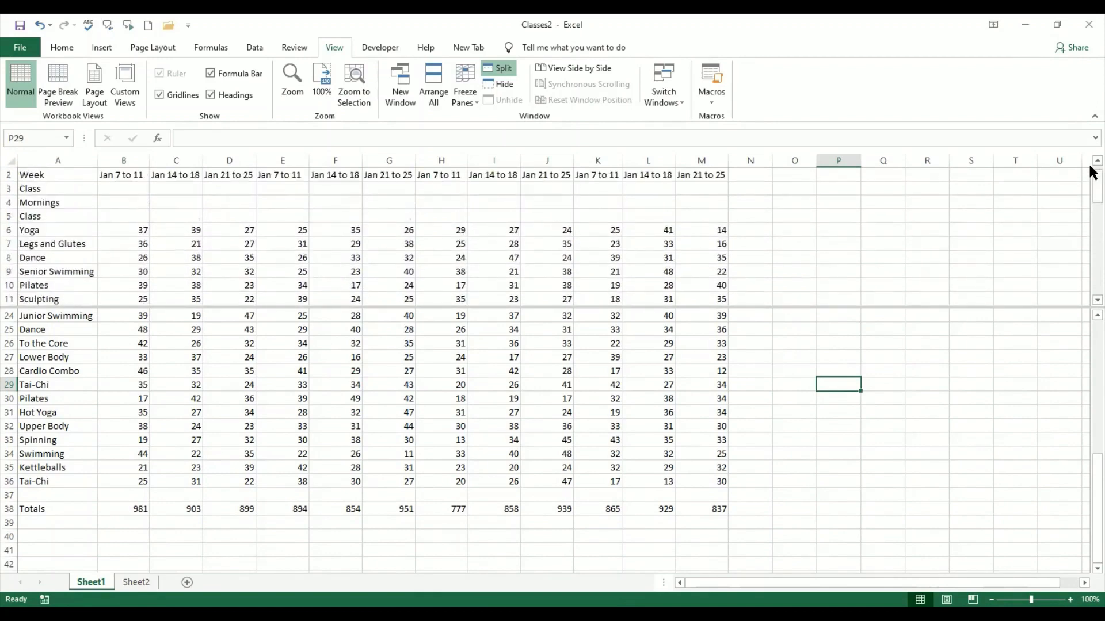
scroll(1089, 162, "up", 1)
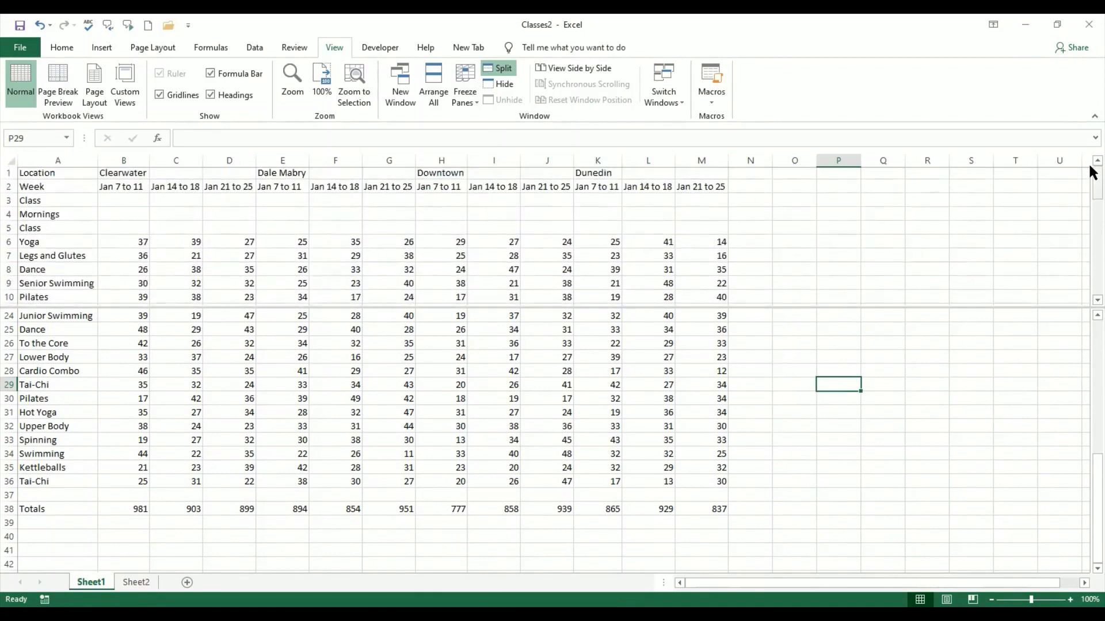
left_click(1095, 299)
left_click(1095, 299)
left_click(1095, 300)
left_click(1096, 299)
left_click(1095, 300)
left_click(1095, 299)
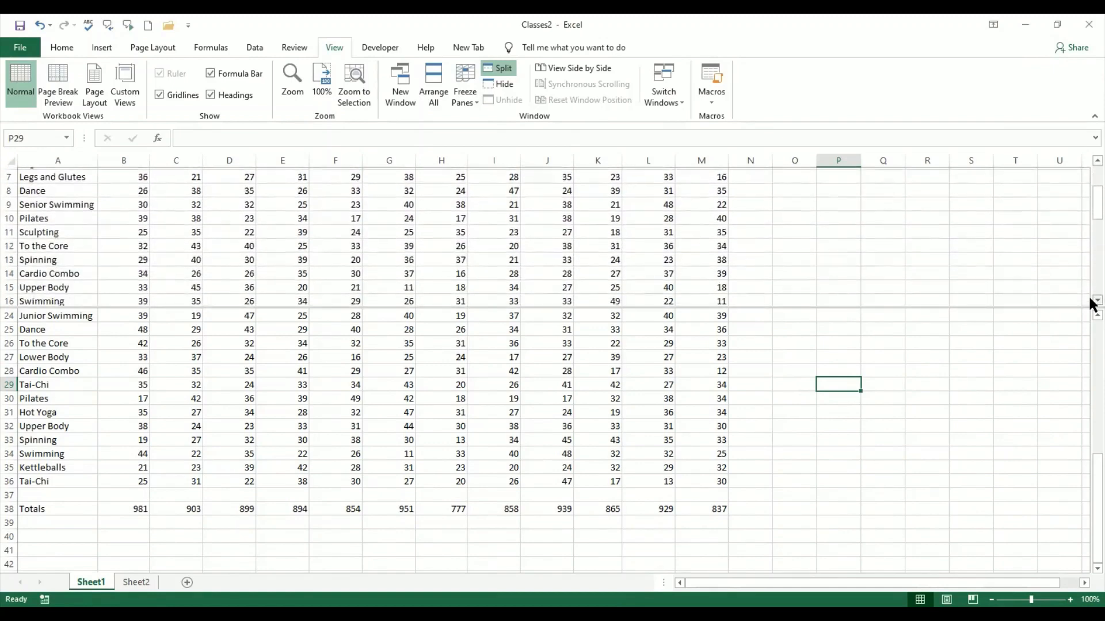
left_click(1095, 299)
left_click(1095, 299)
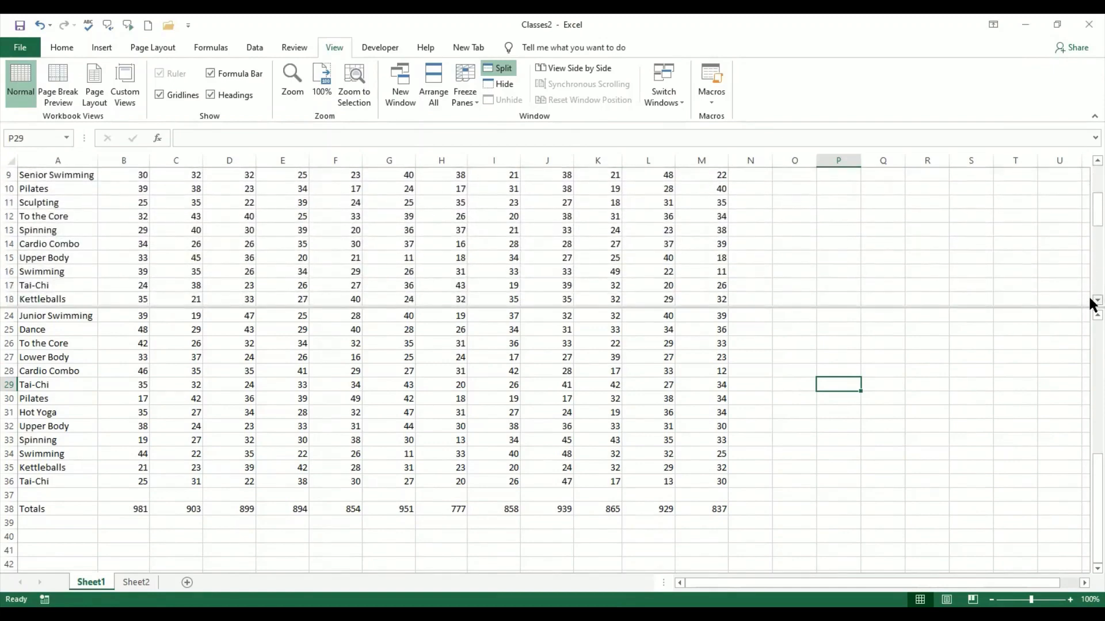
- Align the two panes so that Tai-Chi in row 17 sits directly above Tai-Chi in row 29
left_click(1096, 161)
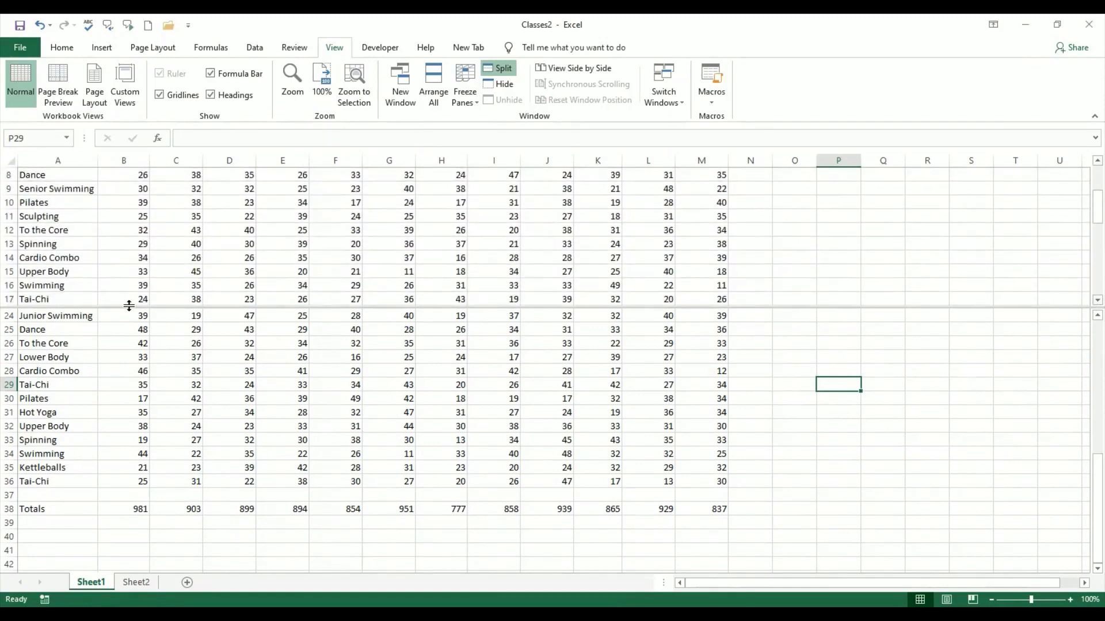
left_click(1096, 569)
left_click(1096, 568)
left_click(1097, 568)
left_click(1097, 568)
left_click(1096, 568)
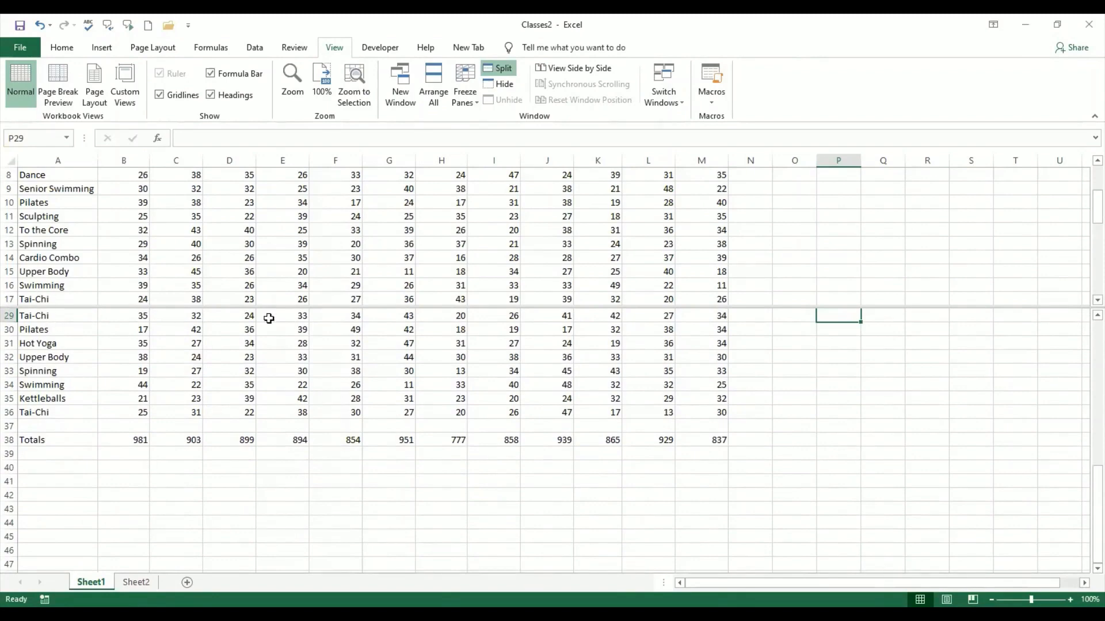
- Restore row 17 to the edge of the upper pane, highlight rows 17 through 29 to compare the Tai-Chi figures, and clear the selection
key("F6")
scroll(47, 201, "down", 2)
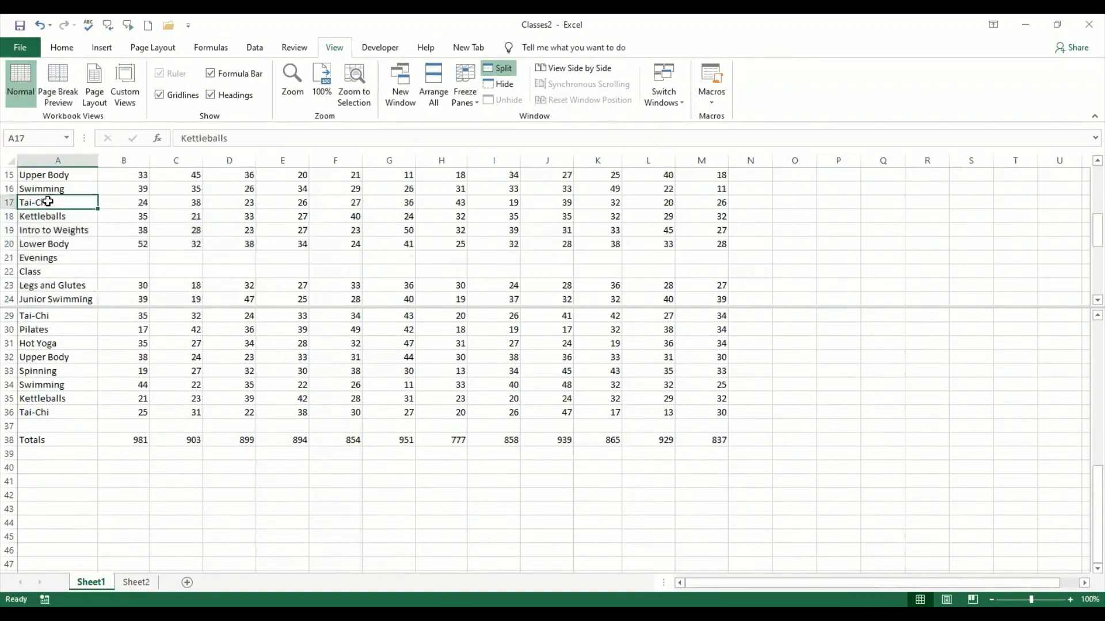
left_click(1093, 162)
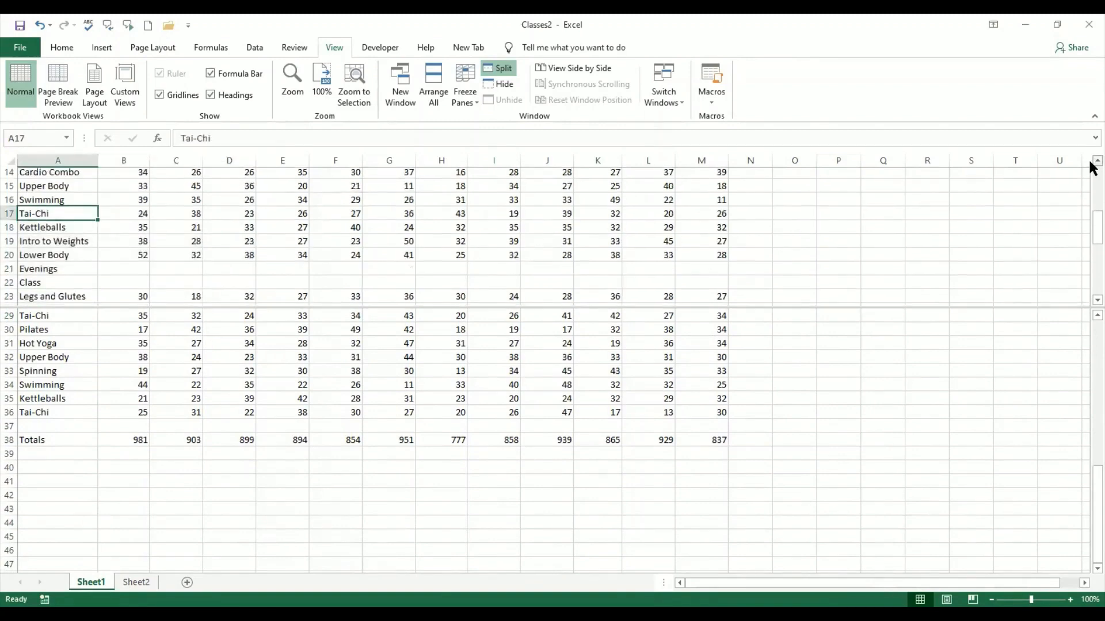
left_click(1093, 162)
left_click(1092, 163)
left_click(1093, 163)
left_click(1092, 162)
left_click(1093, 163)
left_click(1093, 163)
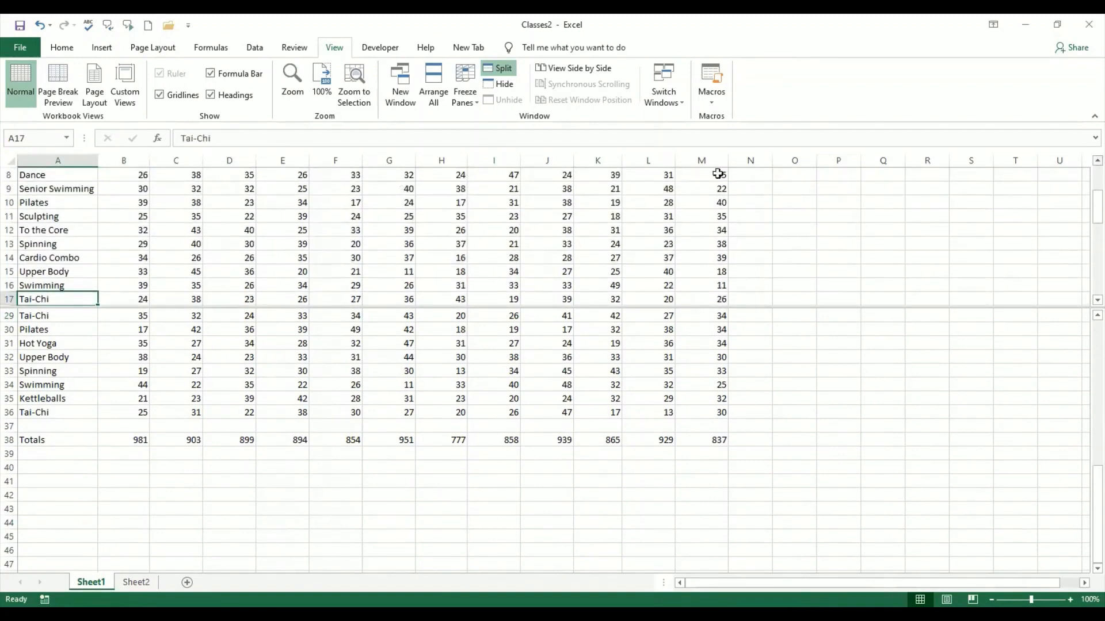
left_click(10, 299)
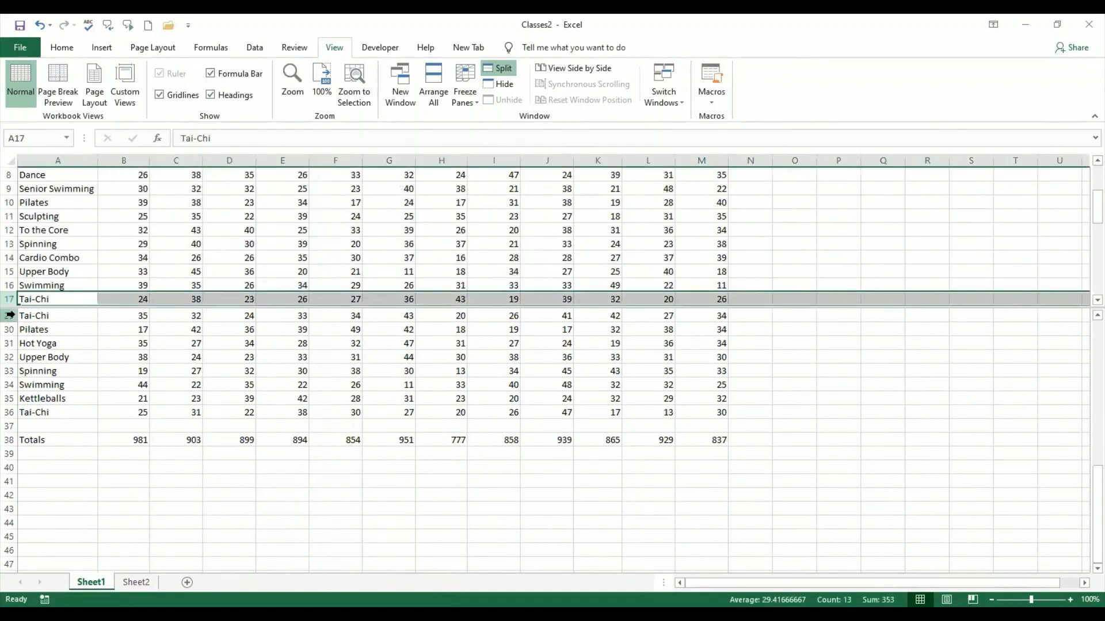
left_click(604, 313, "shift")
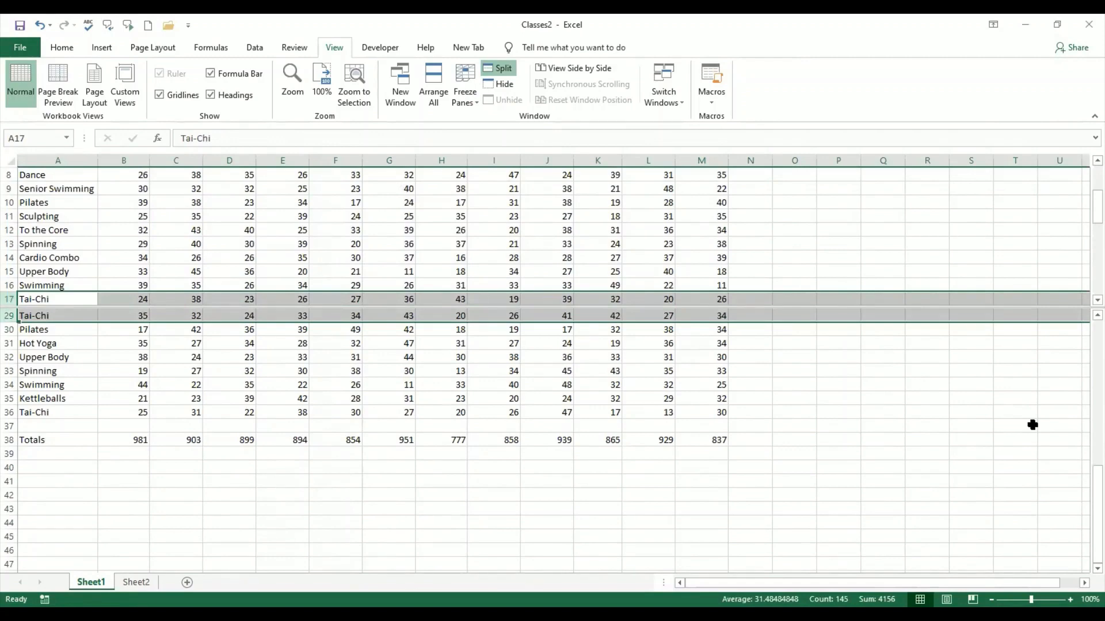
left_click(738, 380)
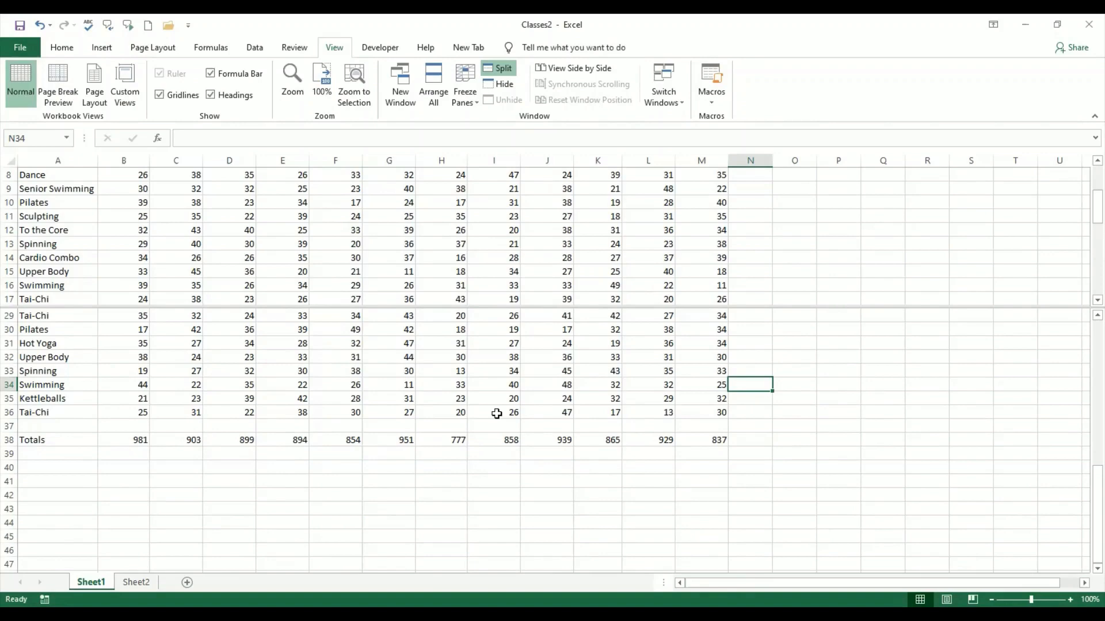
- Zoom the split sheet out to 20% to examine how both panes display the table
left_click(991, 600)
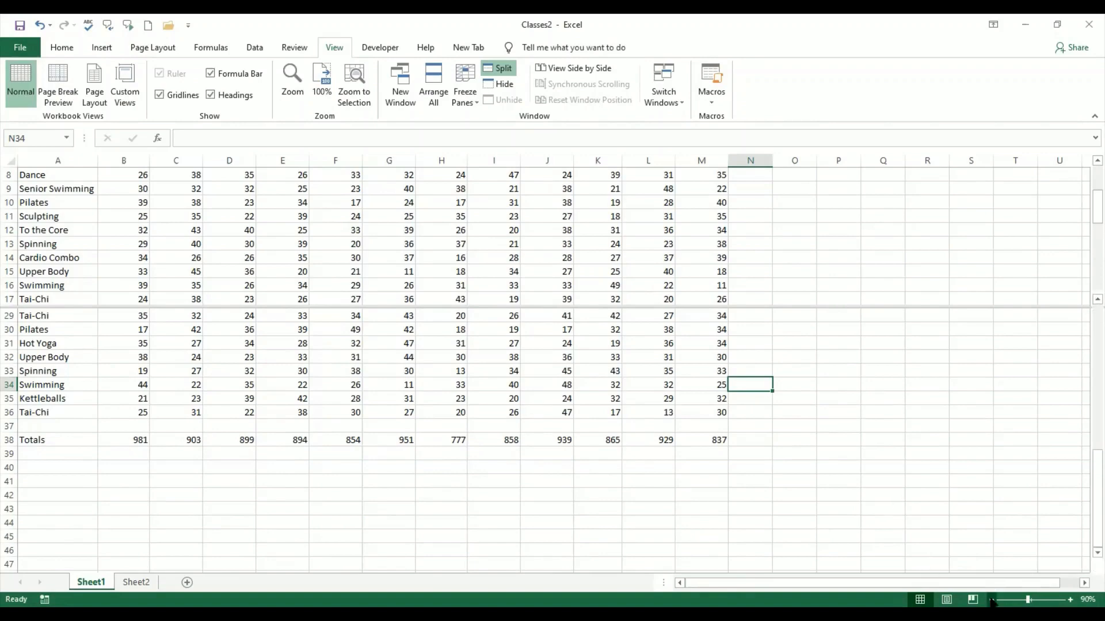
left_click(991, 599)
left_click(991, 599)
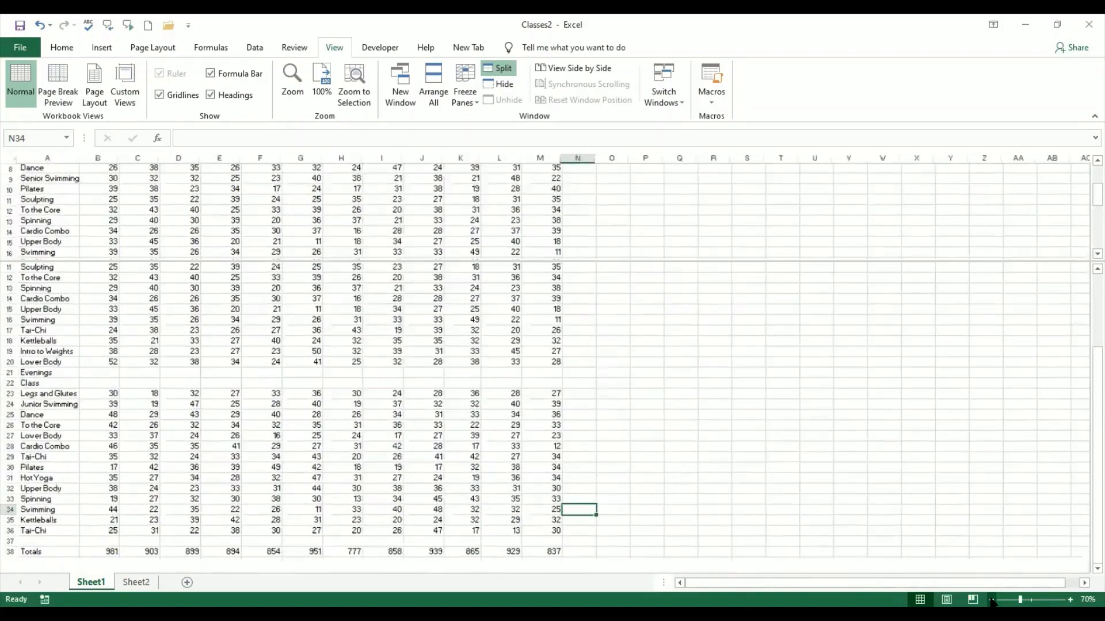
left_click(990, 600)
left_click(990, 600)
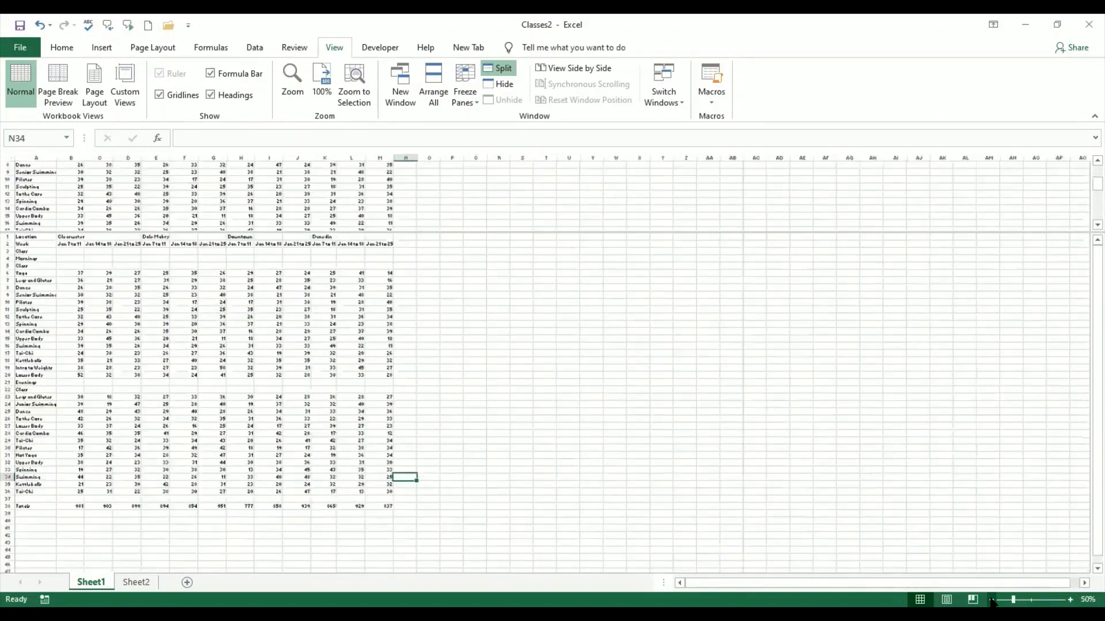
left_click(990, 600)
left_click(991, 600)
left_click(991, 599)
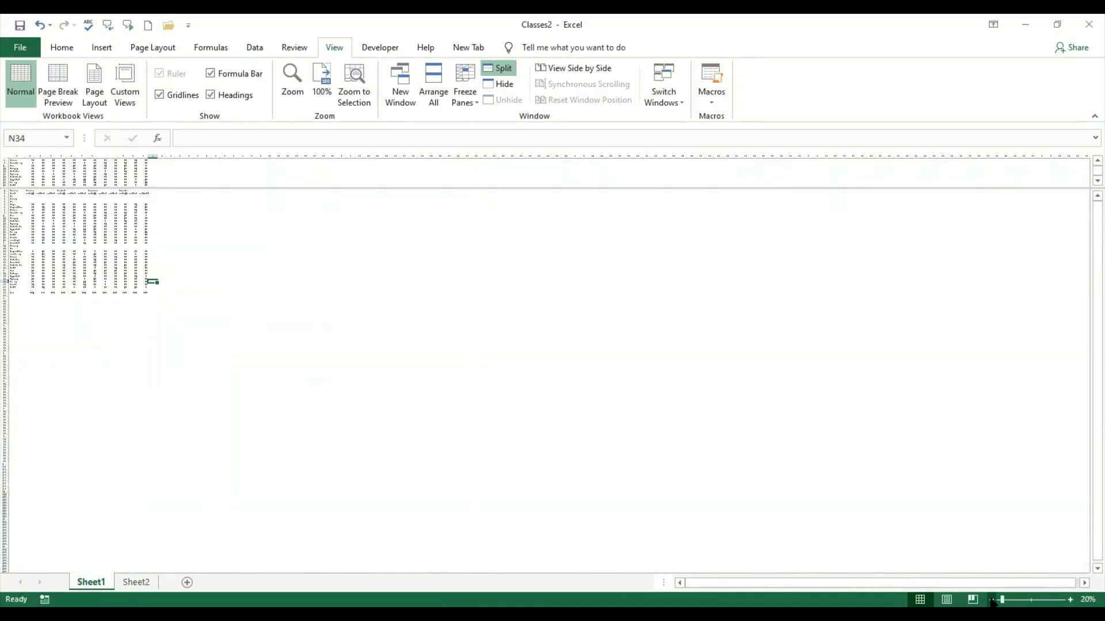
- Zoom the split sheet to 60% to view the whole table in the lower pane, and restore the zoom to 100%
left_click(1070, 600)
left_click(1070, 600)
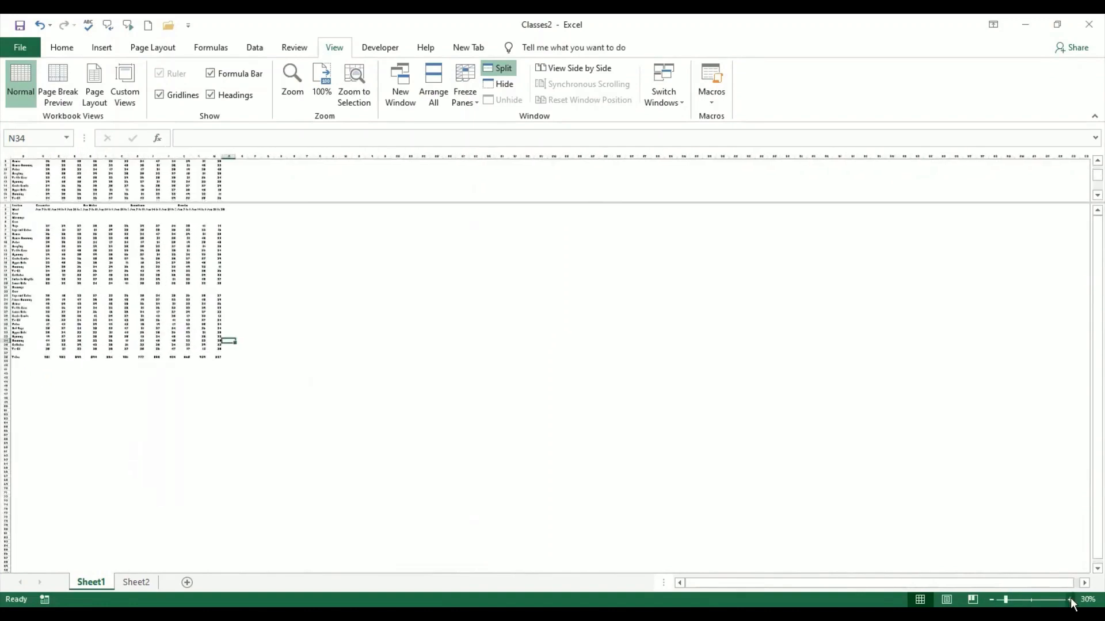
left_click(1070, 600)
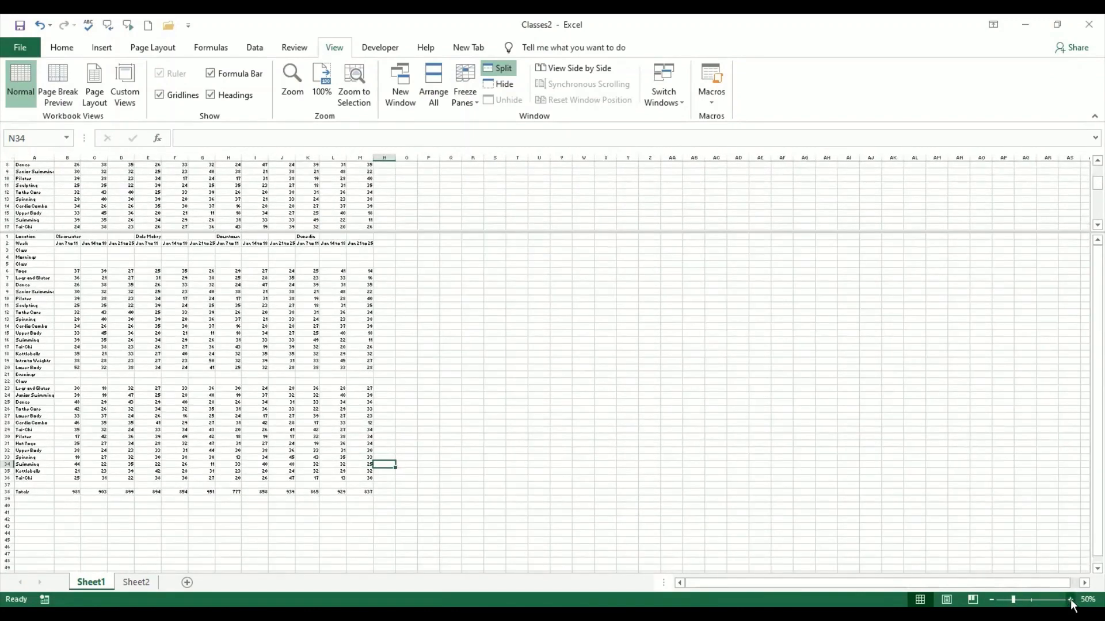
left_click(1070, 599)
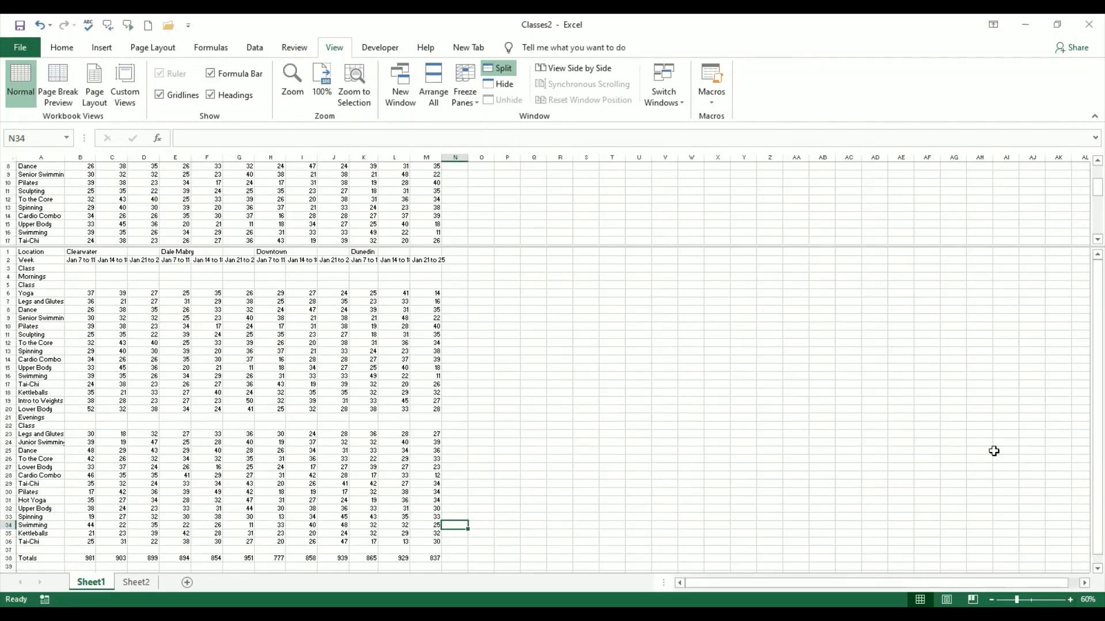
left_click(1070, 599)
left_click(1070, 599)
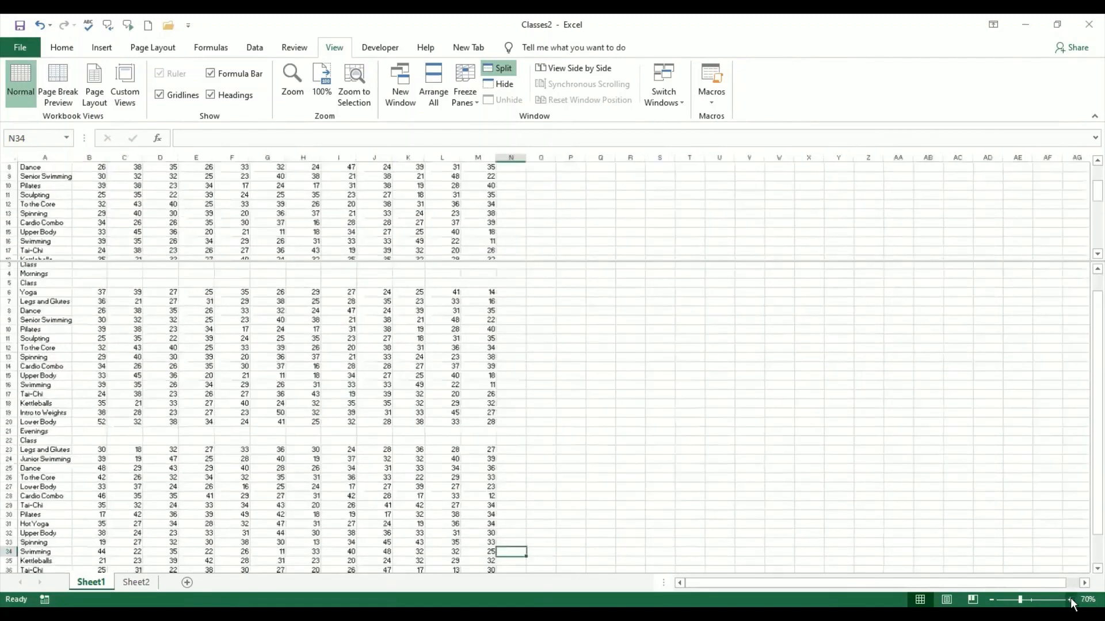
left_click(1070, 600)
left_click(1070, 600)
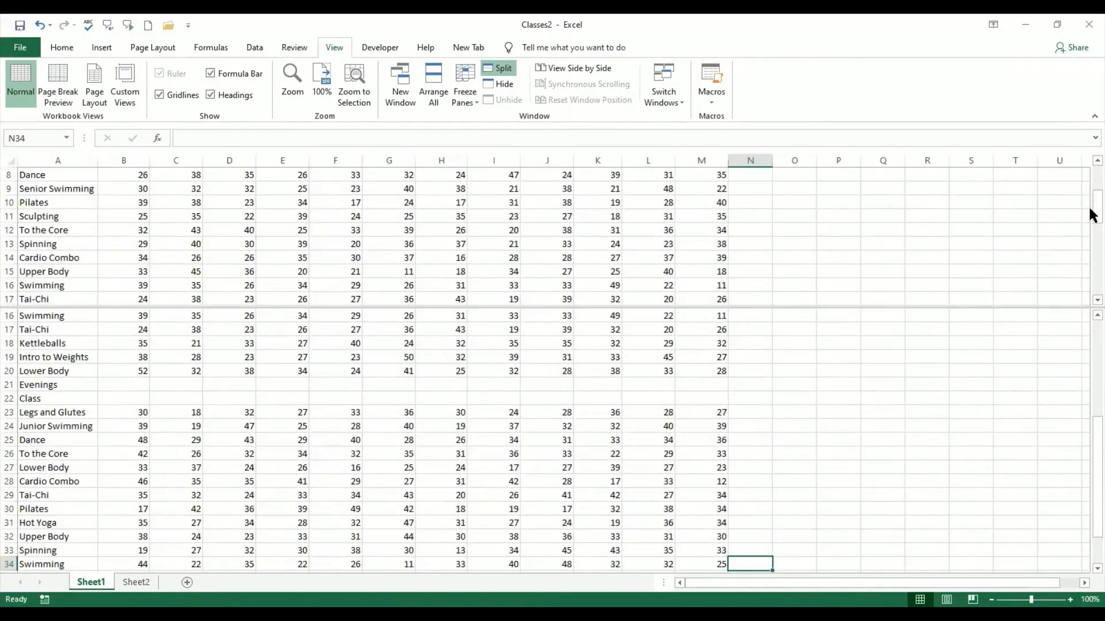
- Move the upper pane down past the Totals row into the empty rows to examine how far it extends
scroll(1093, 293, "down", 7)
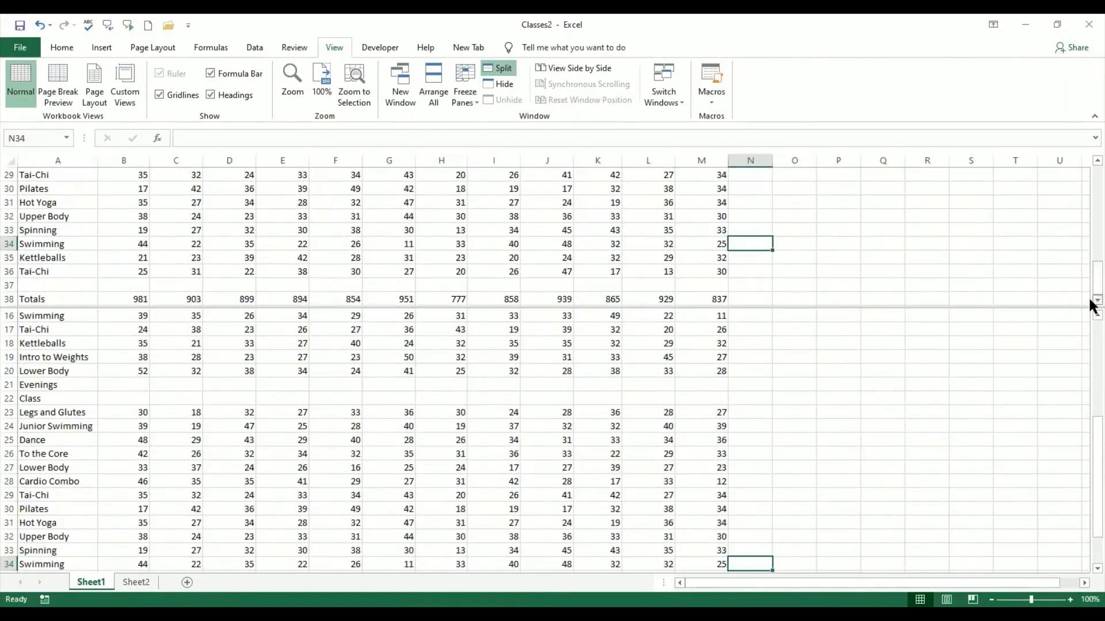
scroll(1093, 296, "down", 6)
scroll(1090, 304, "down", 11)
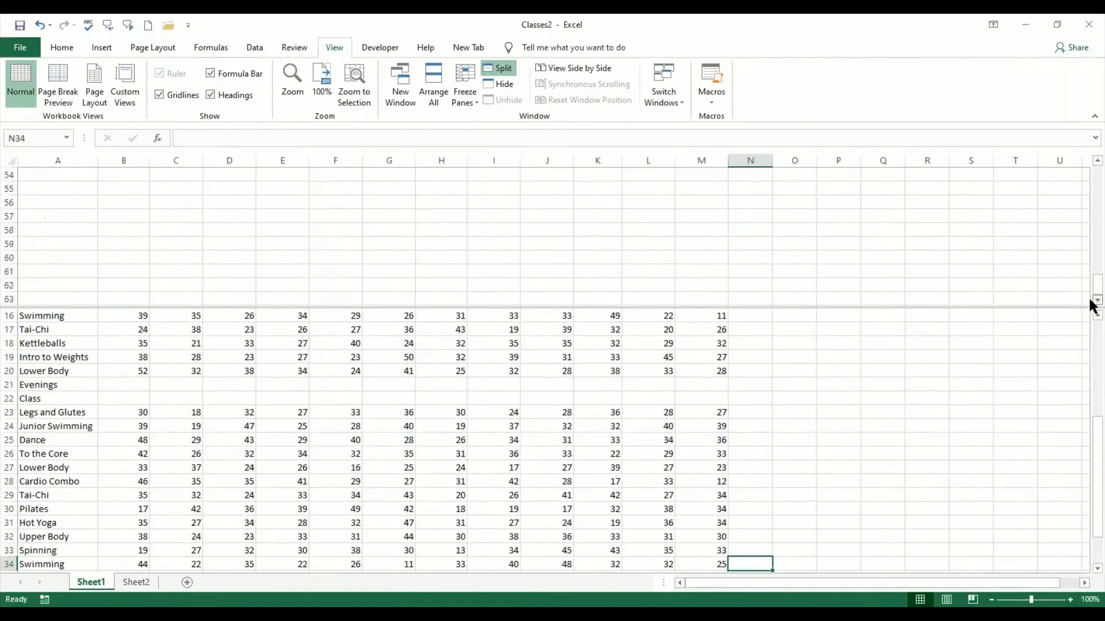
- Move the upper pane down through the empty rows to row 154 to compare it with the lower pane's class rows
scroll(1093, 305, "down", 9)
scroll(1092, 305, "down", 5)
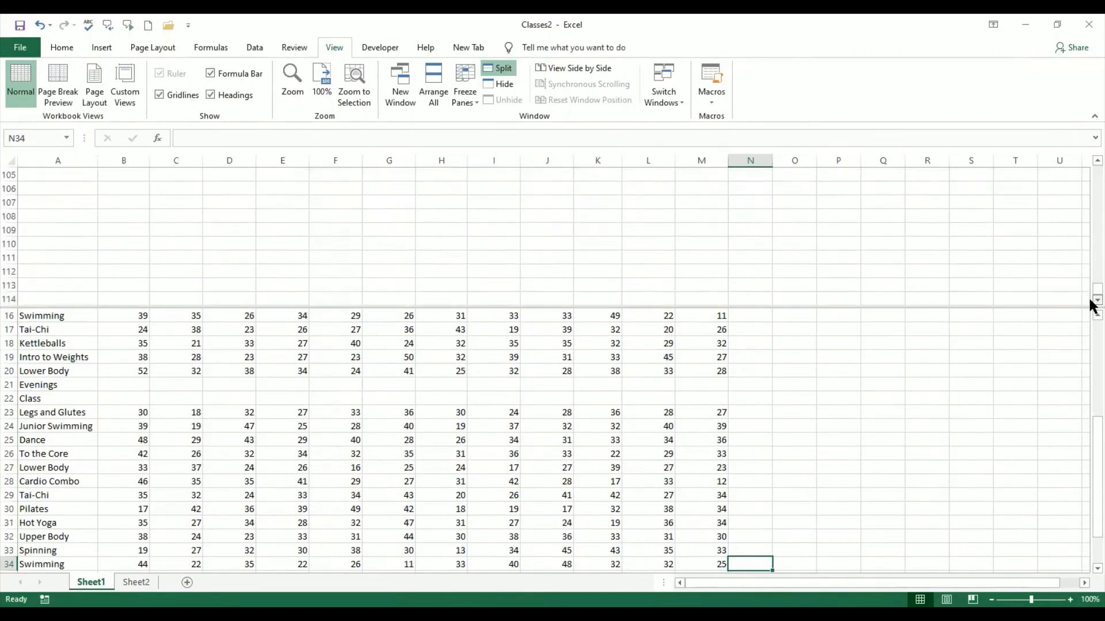
scroll(1092, 305, "down", 5)
scroll(1093, 305, "down", 4)
left_click(79, 316)
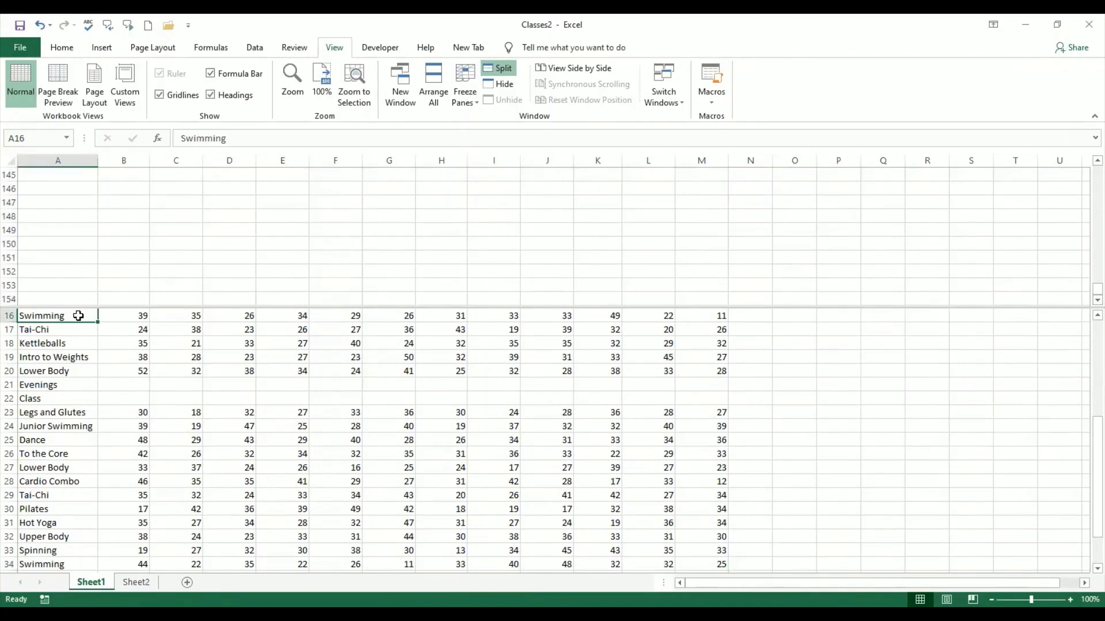
- Select column A cells on both sides of the split and shift the split bar up slightly
left_click(74, 247)
left_click(78, 316)
mouse_move(540, 308)
left_mouse_down()
mouse_move(540, 403)
mouse_move(540, 223)
mouse_move(546, 350)
mouse_move(545, 295)
left_mouse_up()
left_click(796, 396)
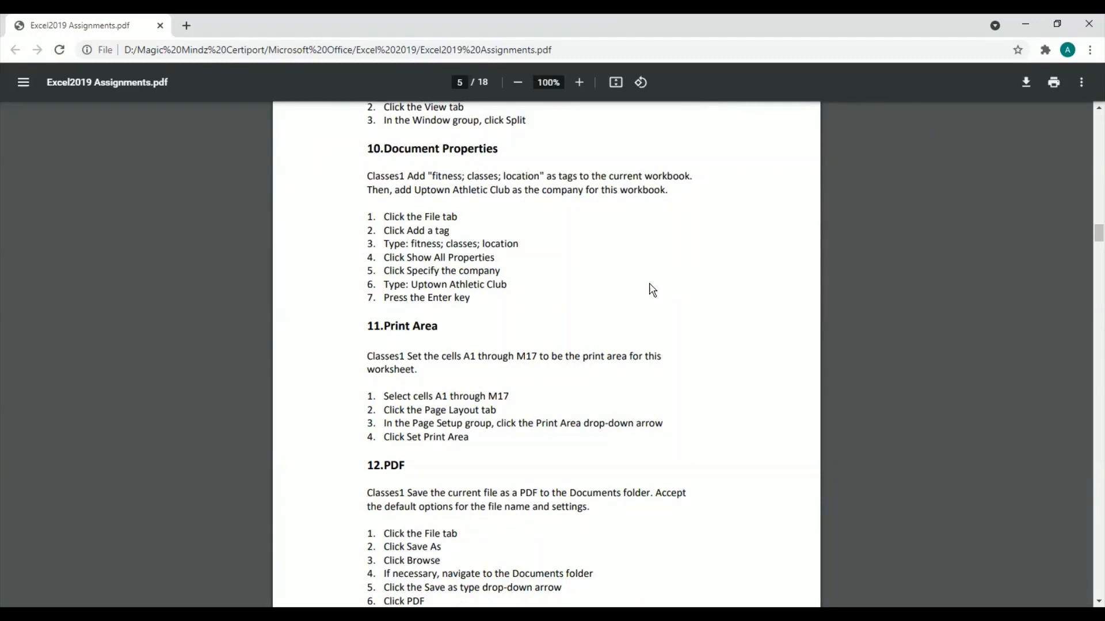
- Read assignment 10, Document Properties, in the Excel2019 Assignments PDF
left_click_drag(366, 178, 405, 176)
left_click(559, 305)
key("alt+Tab")
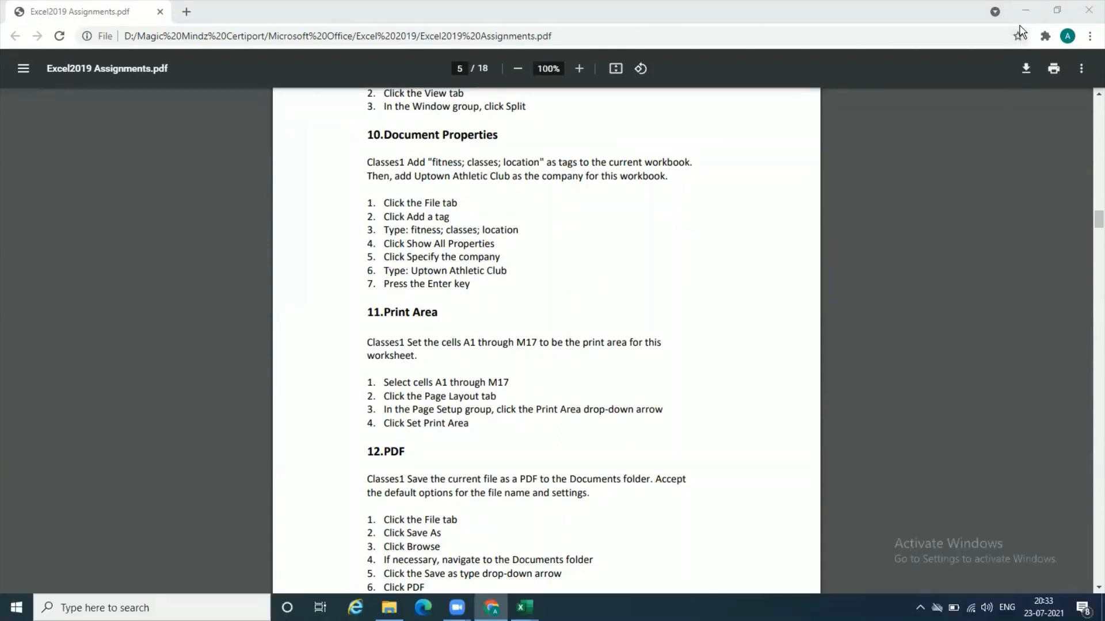
- Minimize the PDF and Classes2 windows and switch to the Excel 2019 folder in File Explorer, closing the stray browser window
left_click(1025, 10)
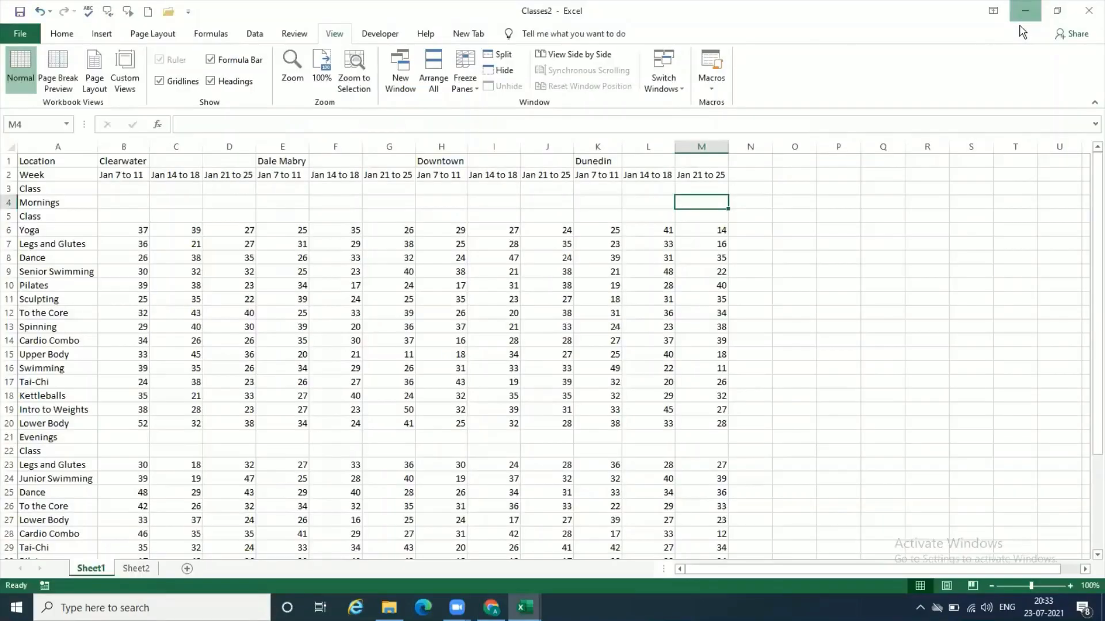
left_click(1023, 21)
left_click(1024, 12)
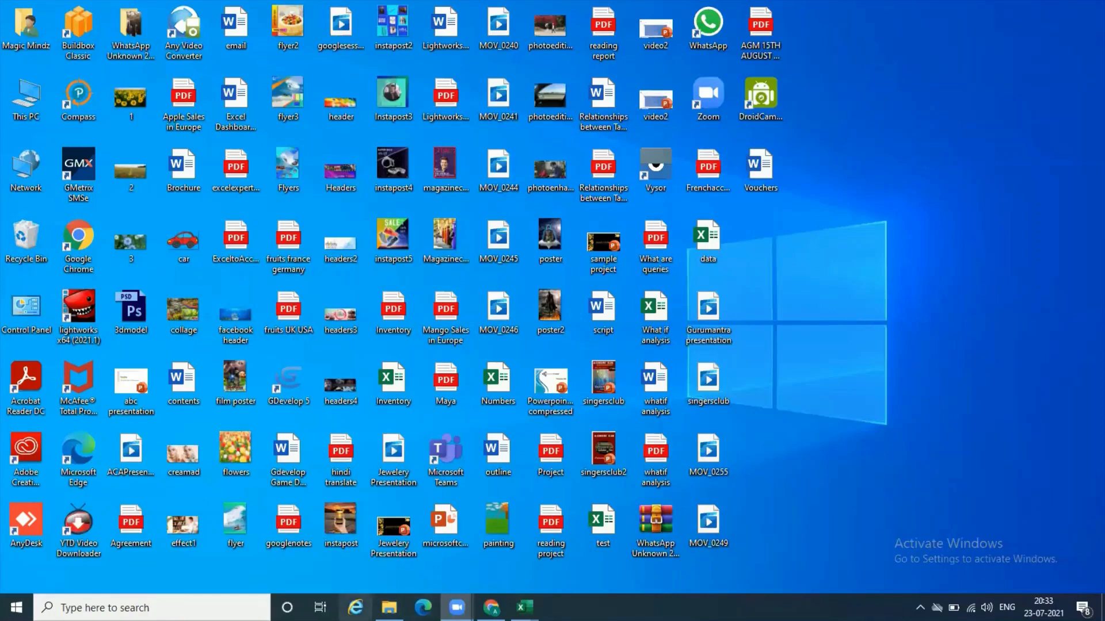
left_click(389, 608)
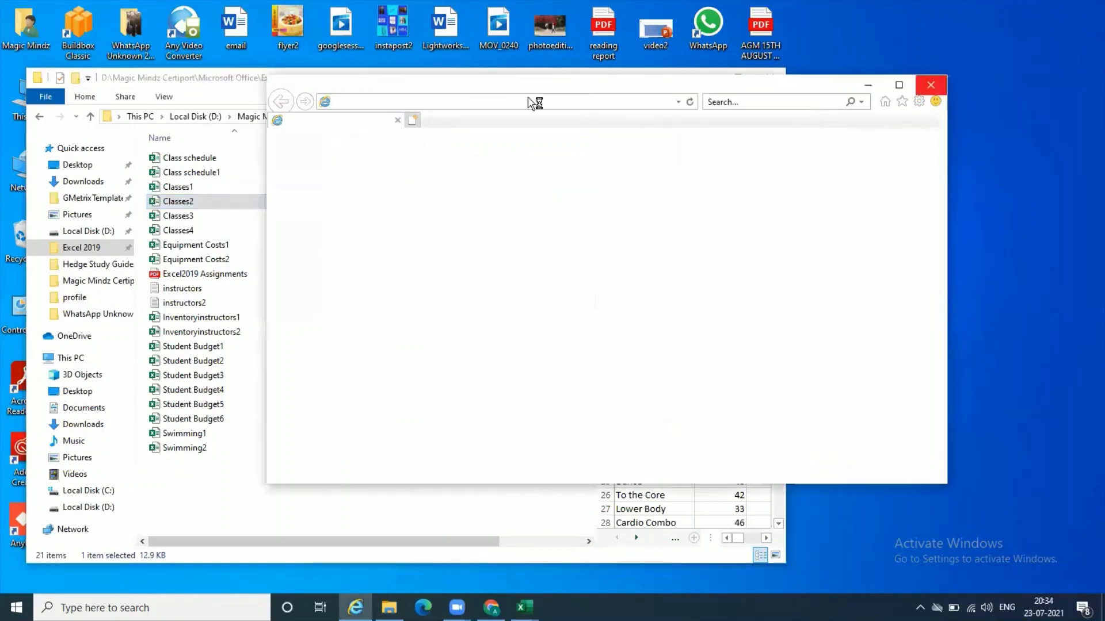
left_click(930, 85)
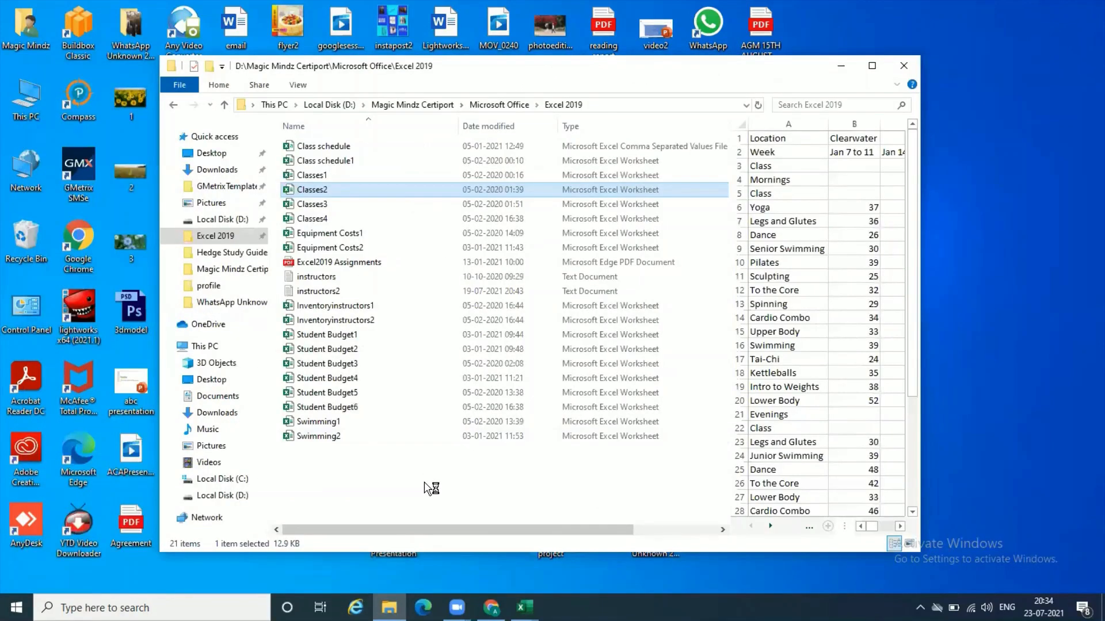
left_click(425, 483)
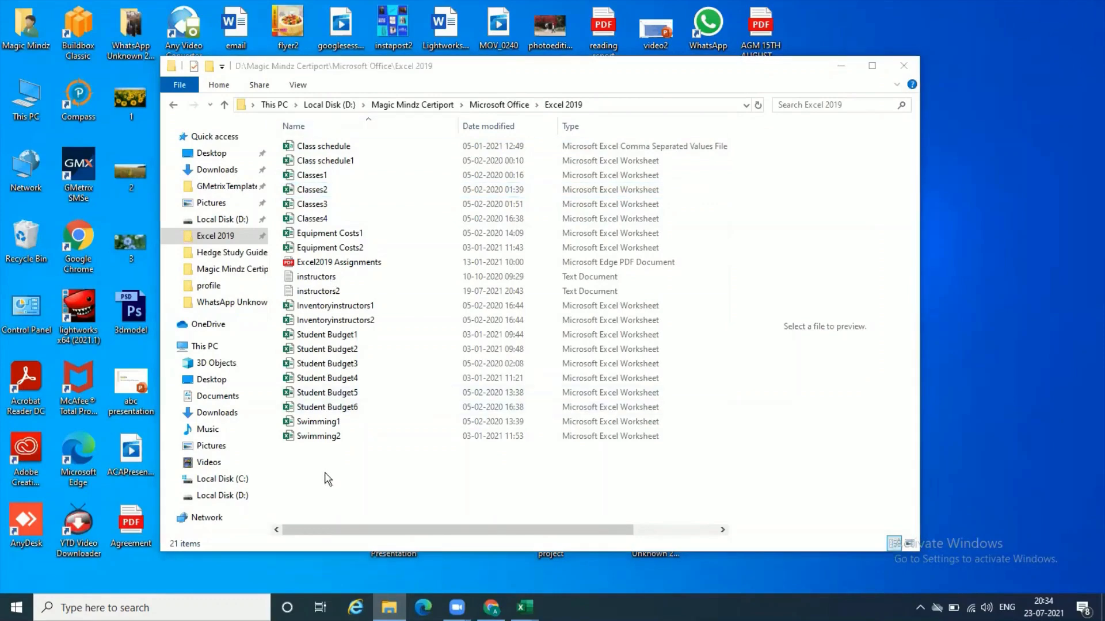
- Open the file properties of the Classes1 workbook and display its detailed property list
left_click(318, 175)
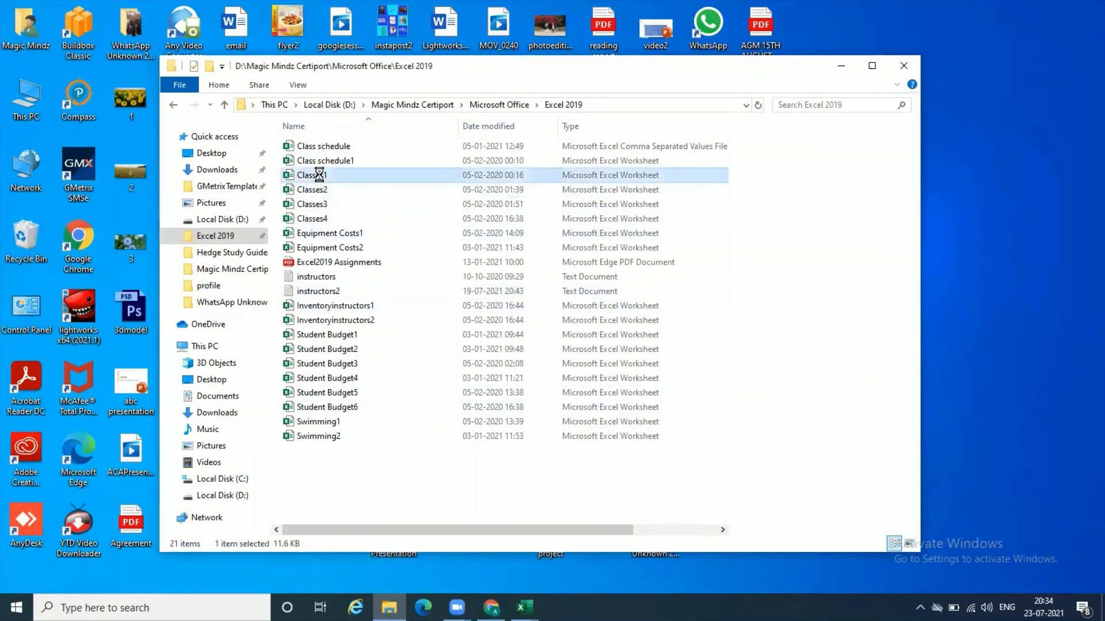
right_click(319, 176)
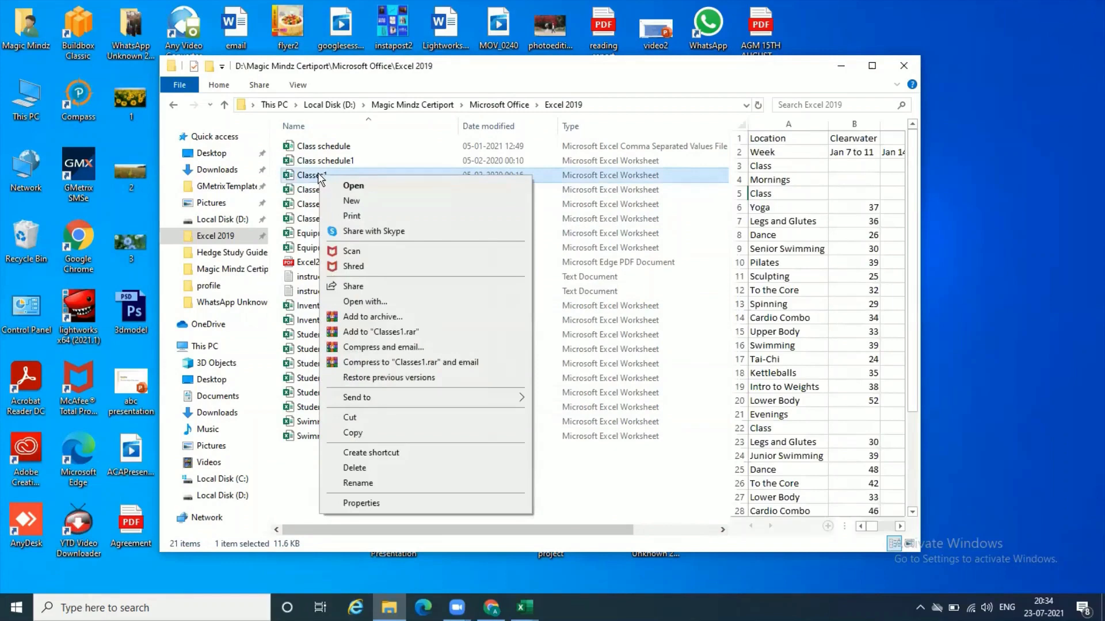
left_click(409, 505)
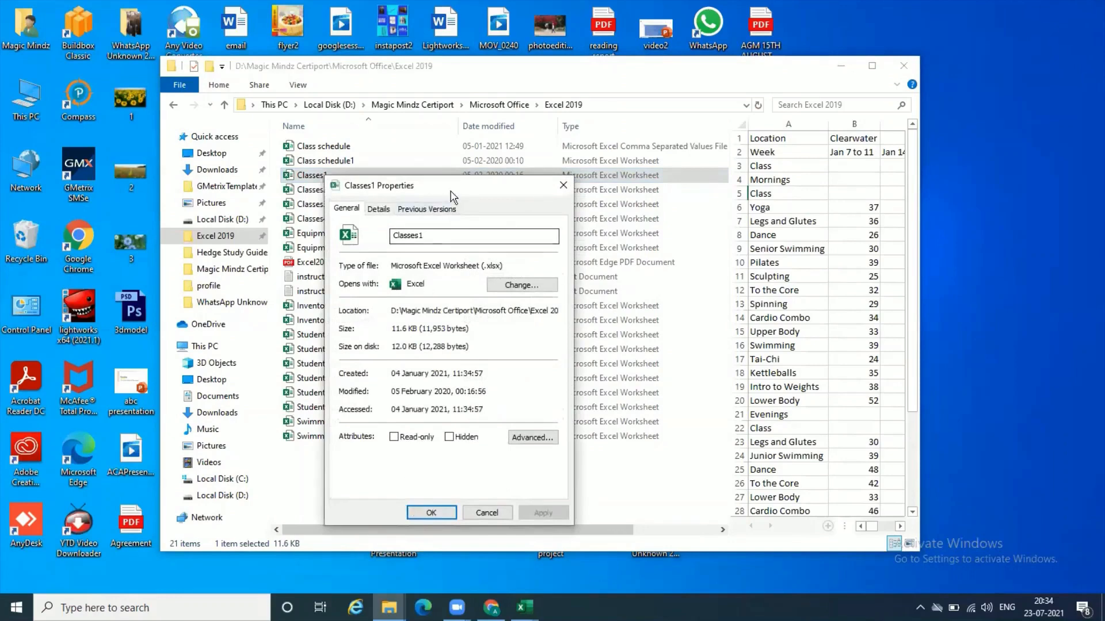
left_click_drag(489, 182, 525, 178)
left_click(415, 205)
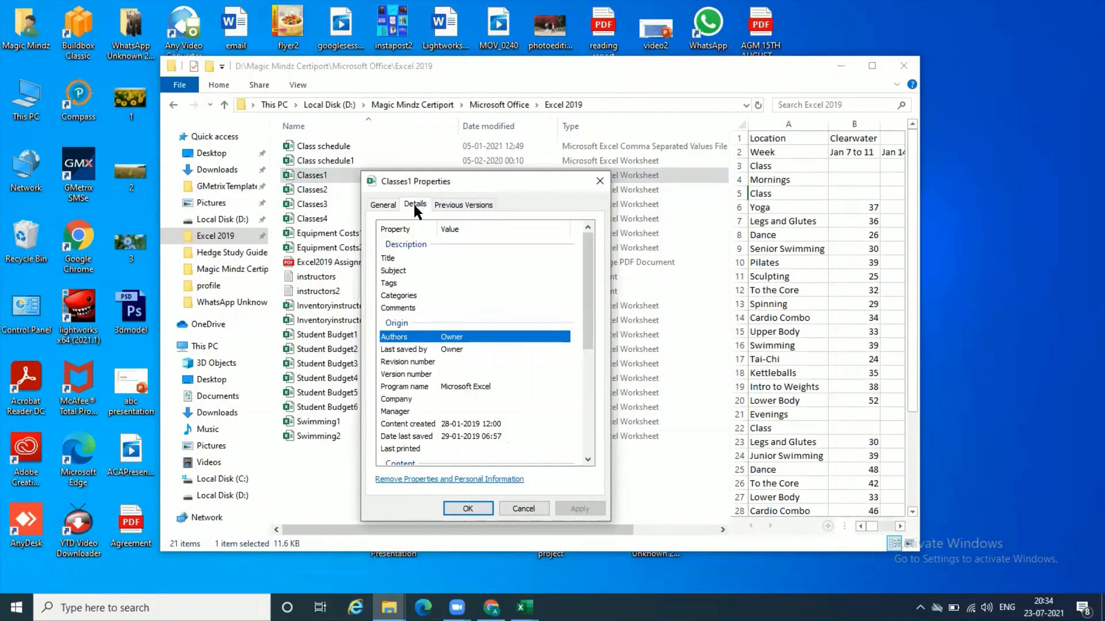
- Examine the Title, Subject, Tags, Categories, Comments and Authors properties of Classes1
left_click(422, 258)
left_click(461, 271)
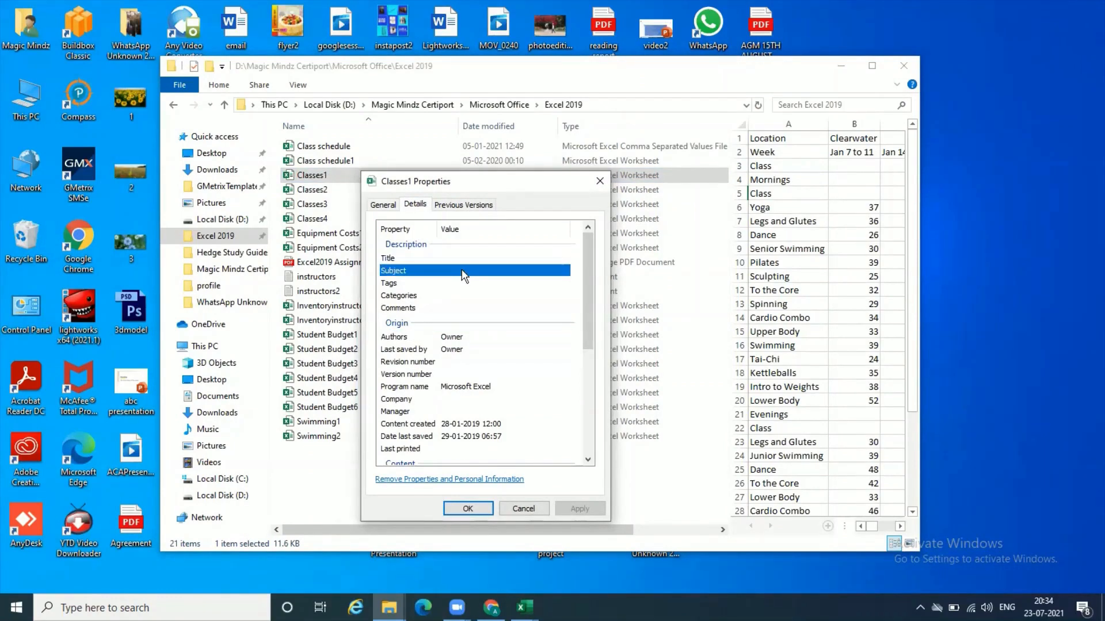
left_click(465, 283)
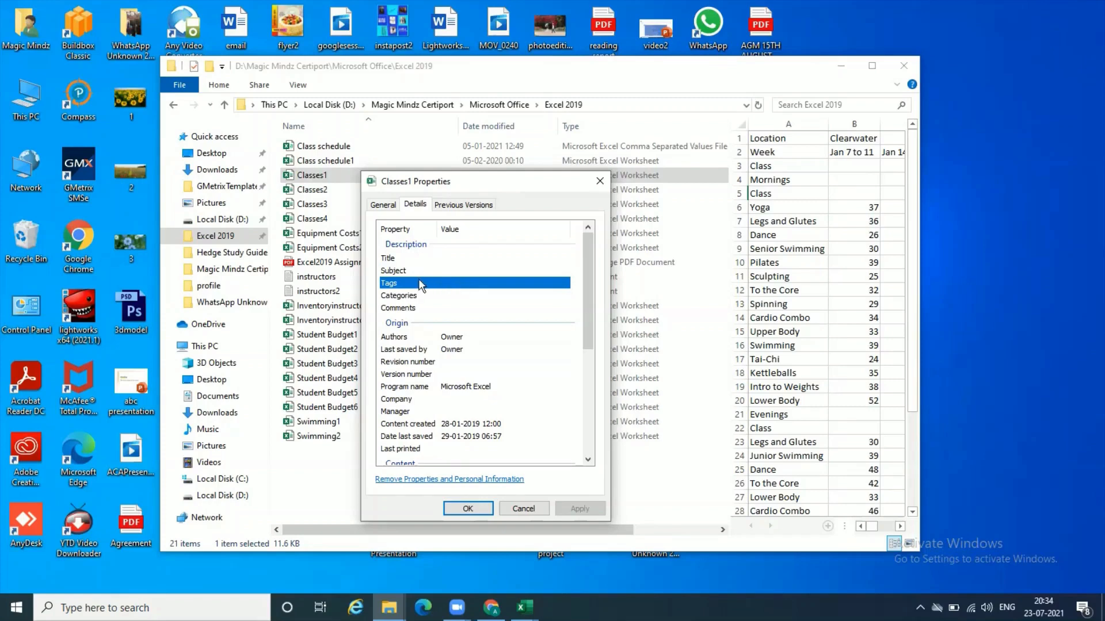
left_click(470, 295)
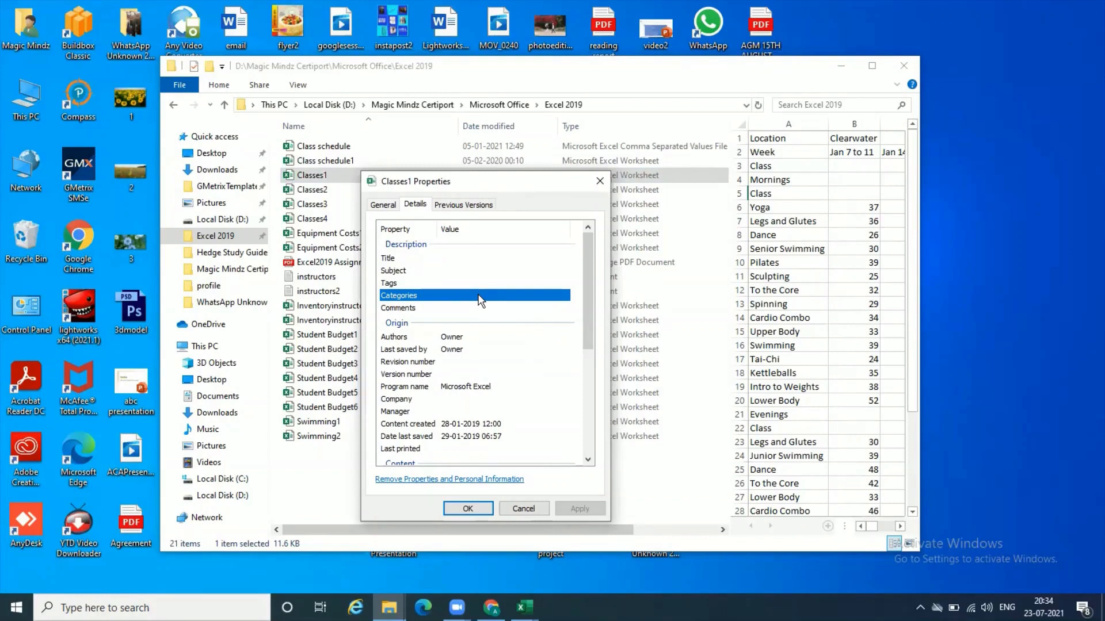
left_click(481, 309)
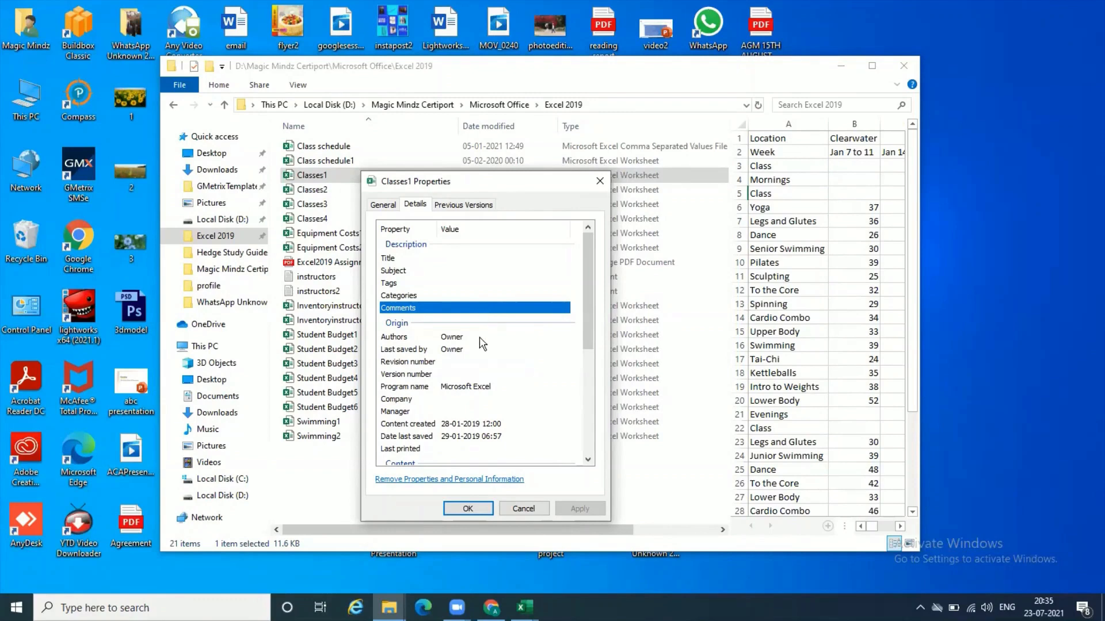
left_click(481, 339)
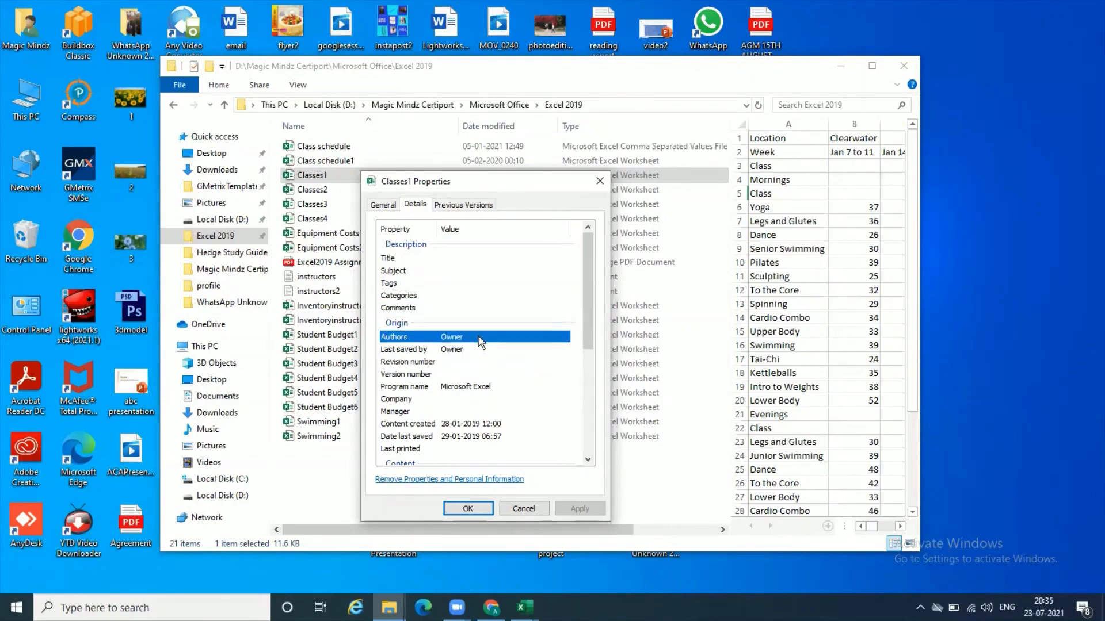
- Examine the remaining Classes1 details, including content created, date last saved and file size, and return up the list
left_click_drag(590, 326, 552, 371)
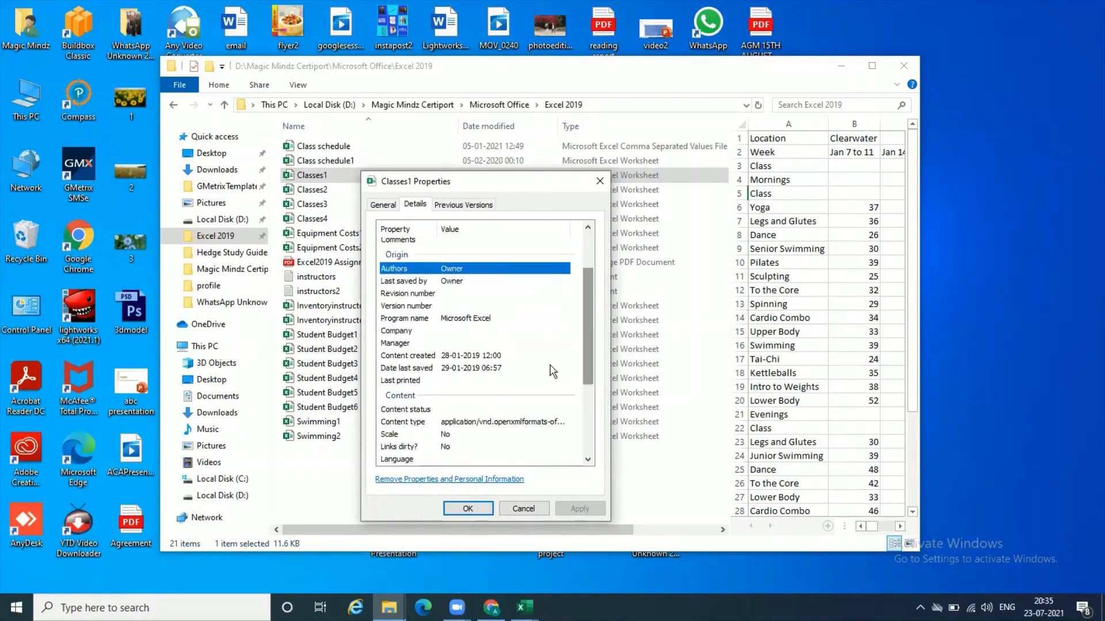
left_click(503, 355)
left_click(509, 371)
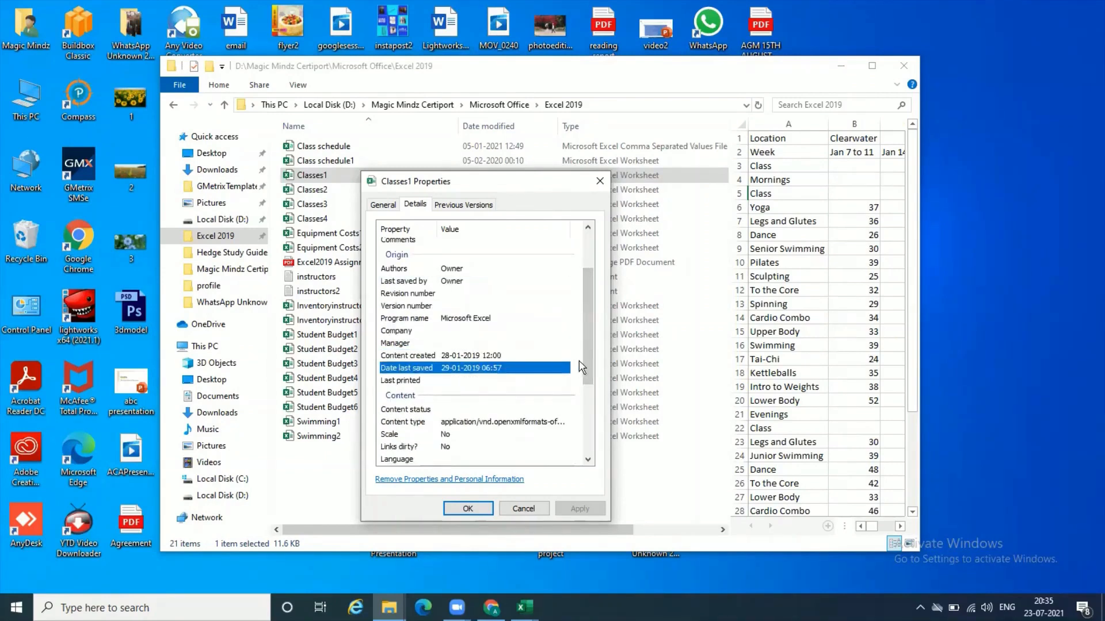
left_click_drag(591, 374, 590, 446)
left_click(461, 354)
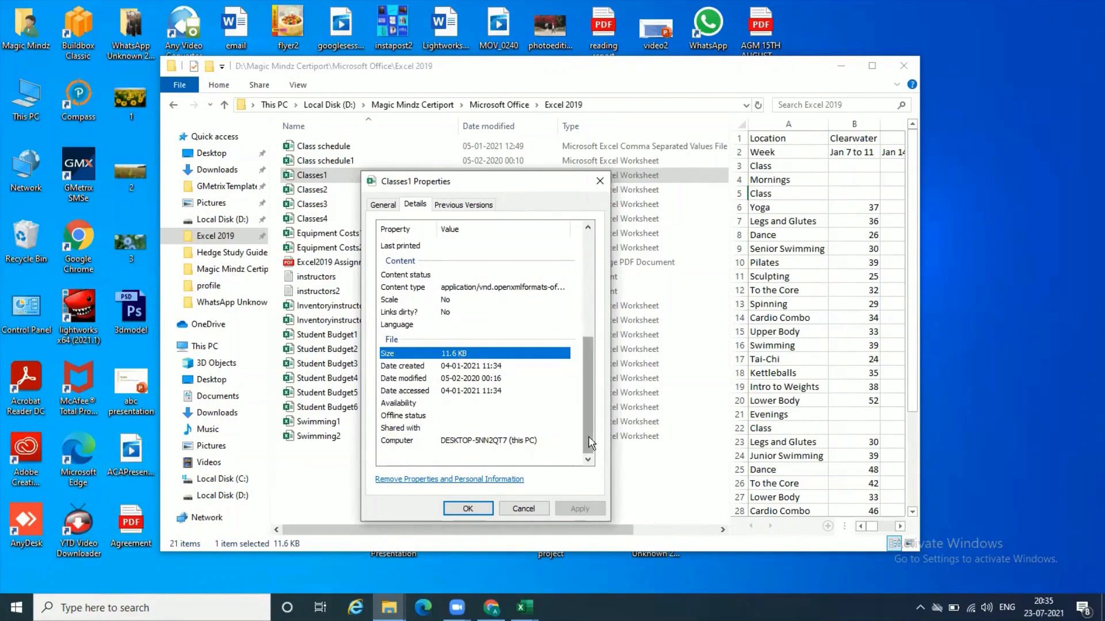
left_click_drag(587, 414, 592, 302)
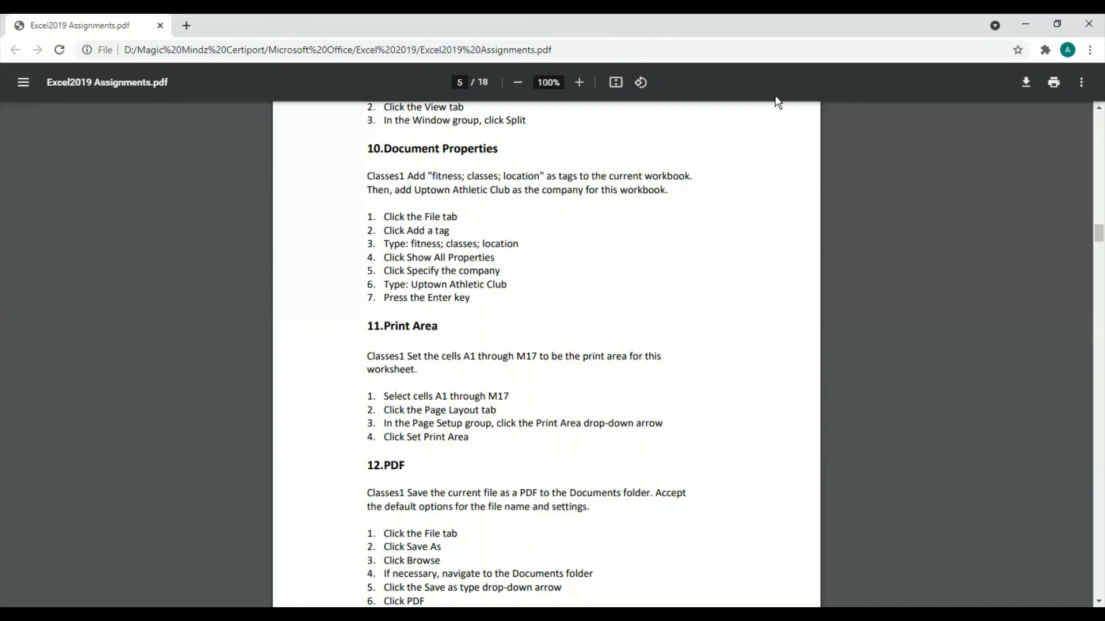
- Switch to the Classes1 workbook in Excel and show all of its document properties in the file information
key("alt+Tab")
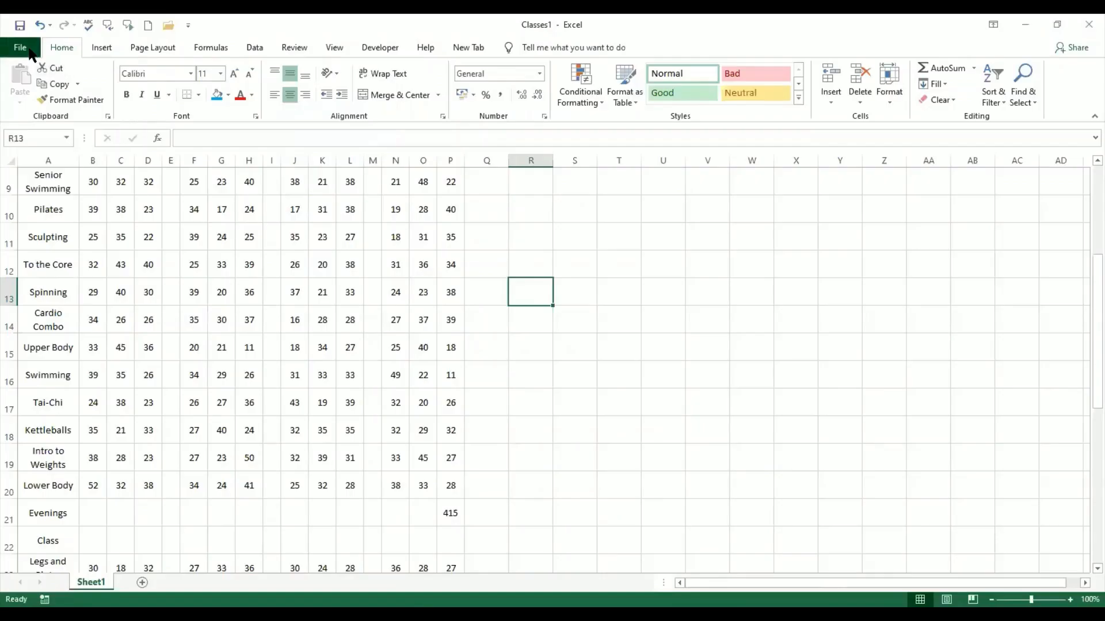
left_click(30, 49)
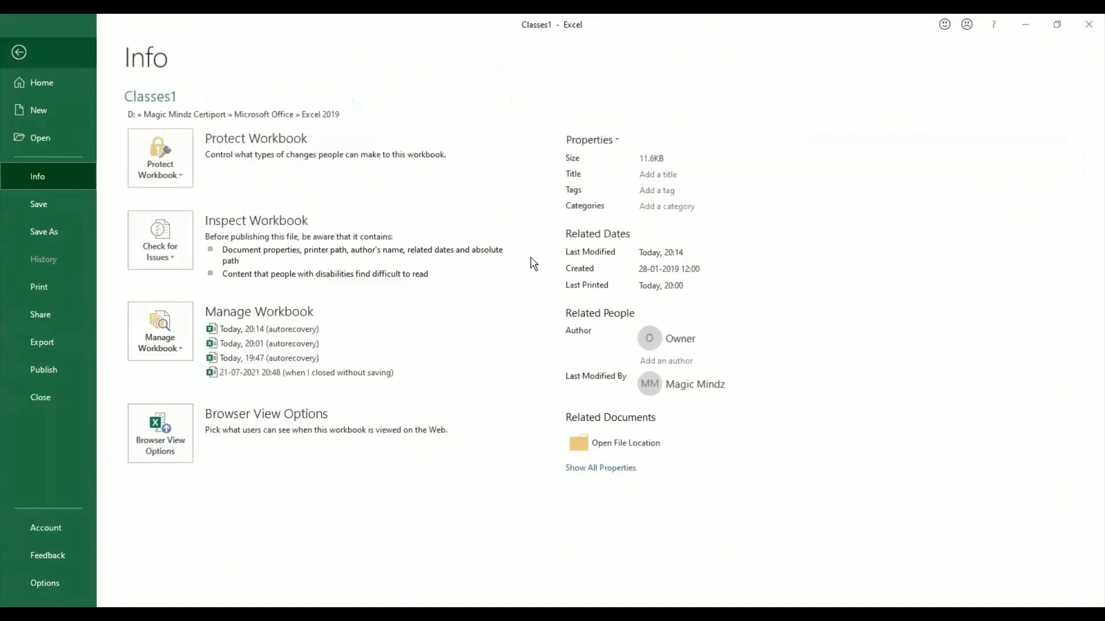
left_click(626, 469)
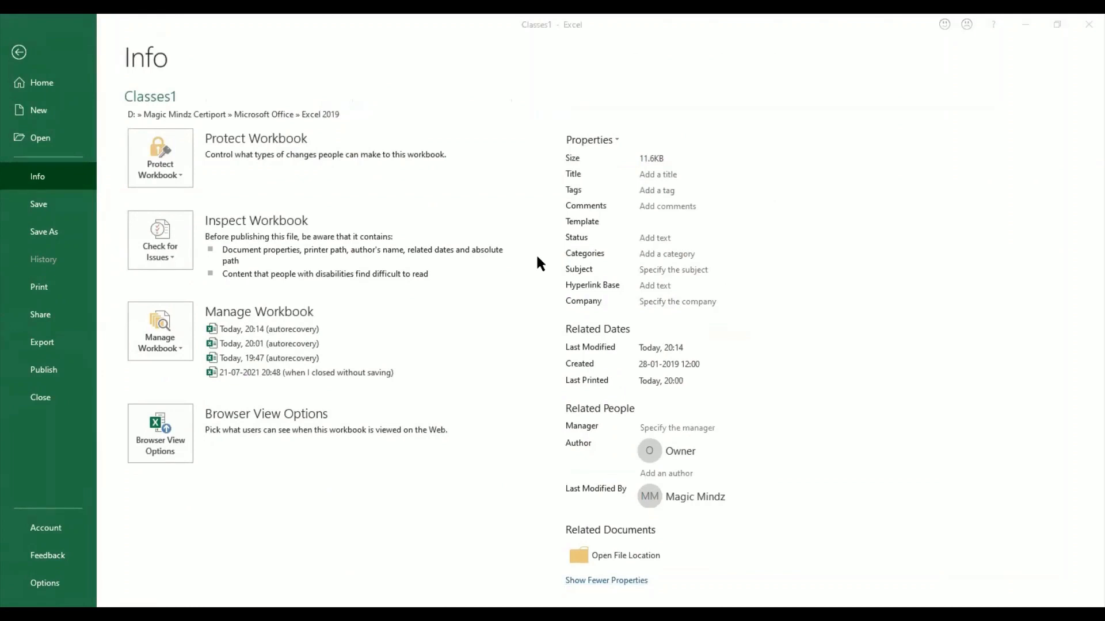
- Set the Classes1 workbook's tags to "fitness;classes;location;"
left_click(659, 190)
type("fi")
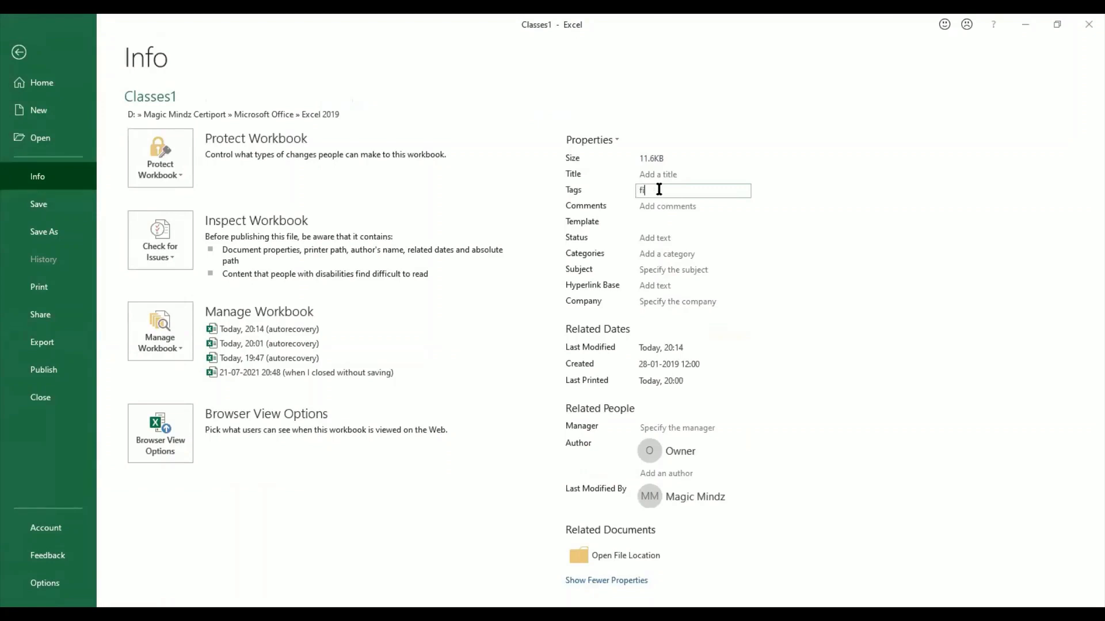
type("tness; classes;location")
left_click(668, 191)
key("BackSpace")
- Set the workbook's title to "Class Attendance" and its category to "Fitness"
left_click(672, 175)
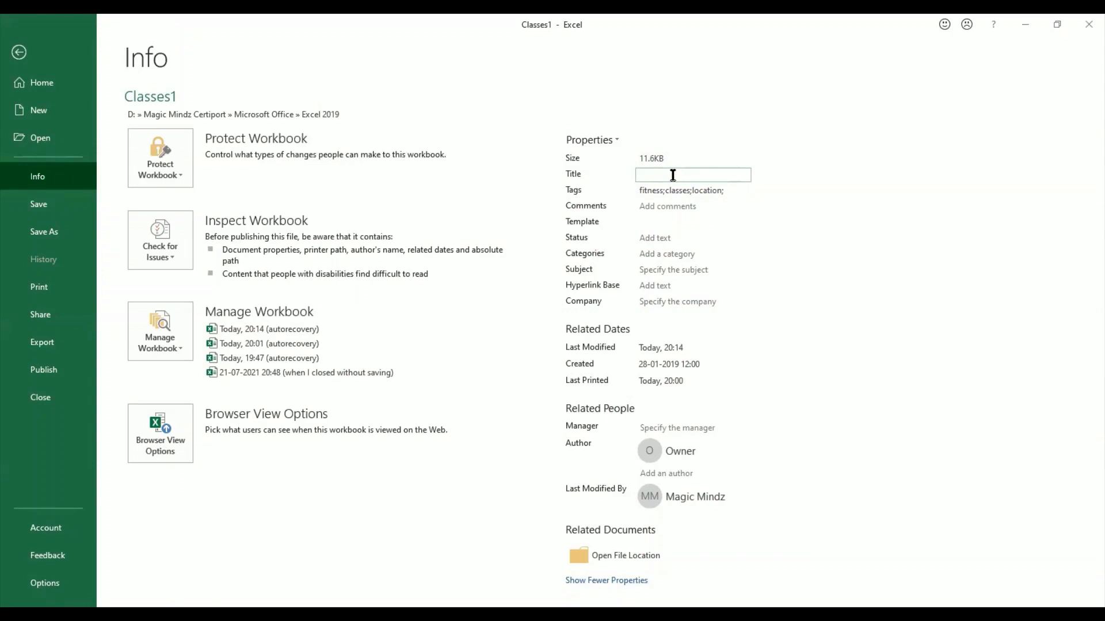
type("Class Attendance")
left_click(678, 256)
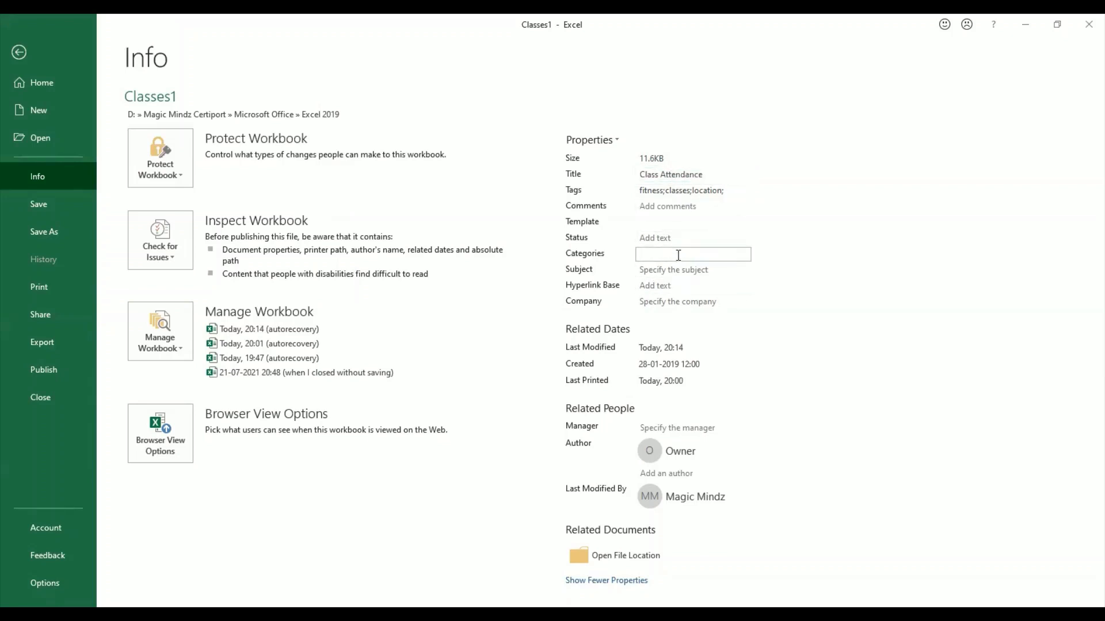
type("Fitness")
left_click(689, 271)
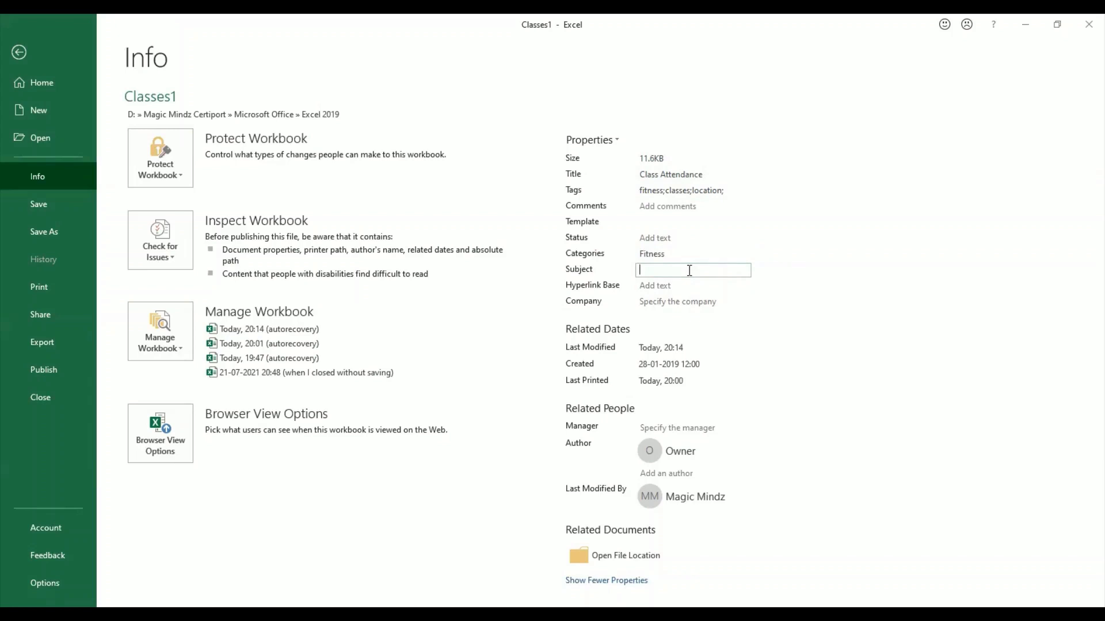
- Set the workbook's Company property to "Uptown Athletic Club"
left_click(686, 305)
type("Up")
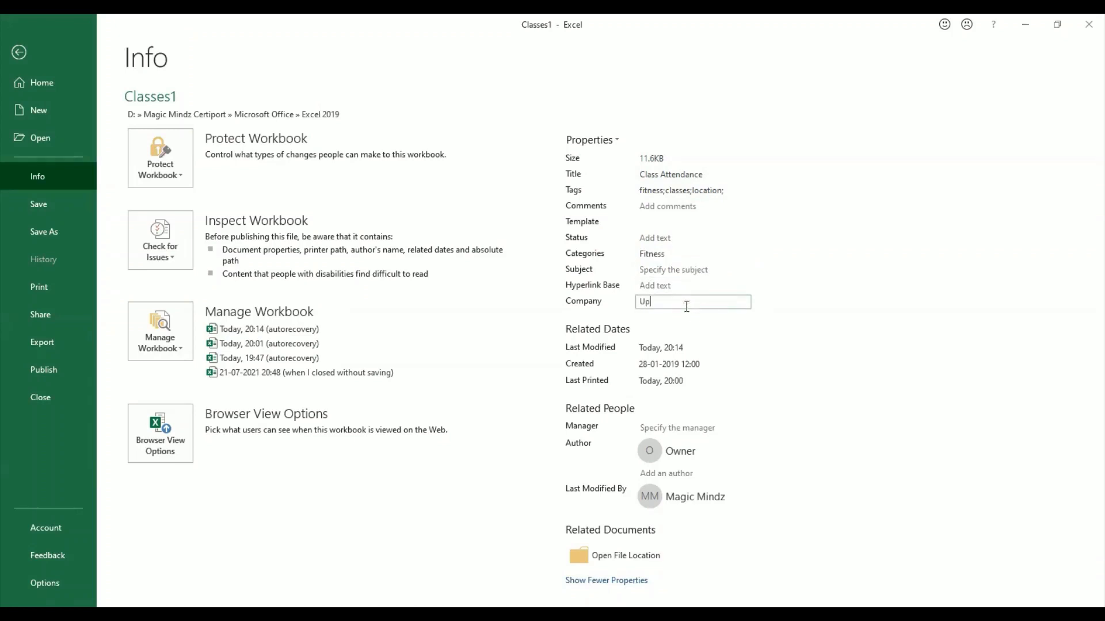
type("town Athletic ")
type("Co")
type("lub")
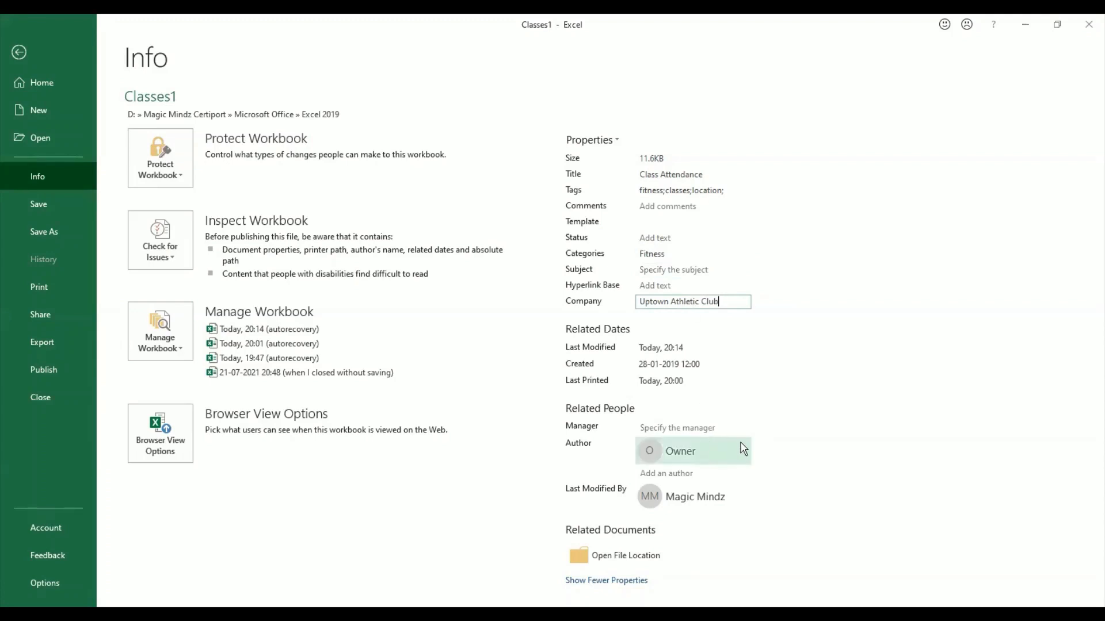
- Enter the manager's first name in the workbook's Manager property and review the completed properties
mouse_move(743, 448)
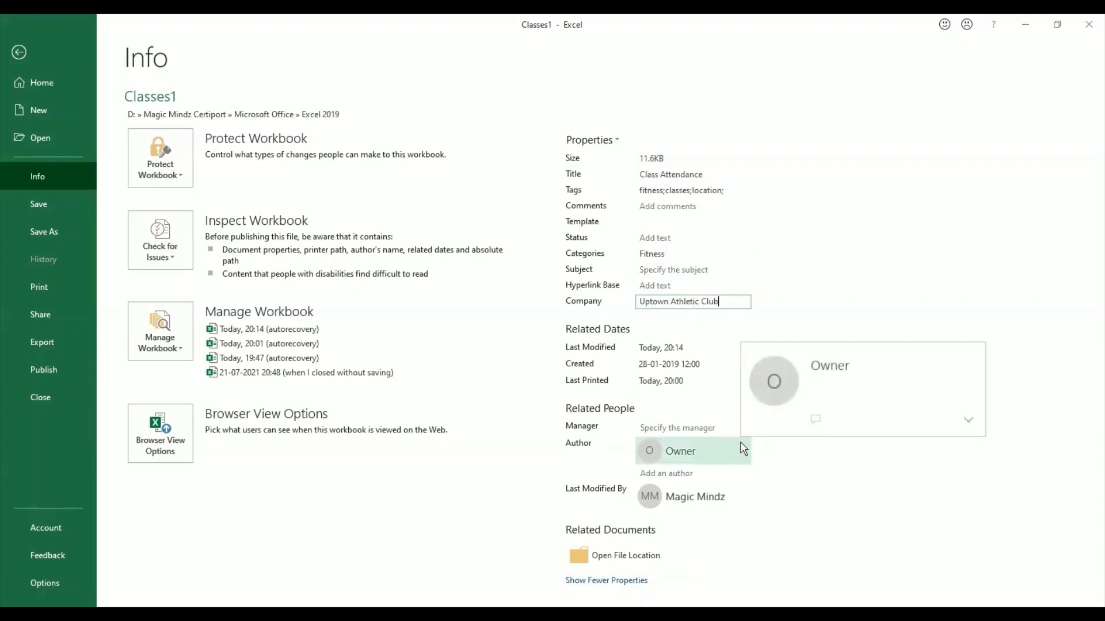
left_click(689, 428)
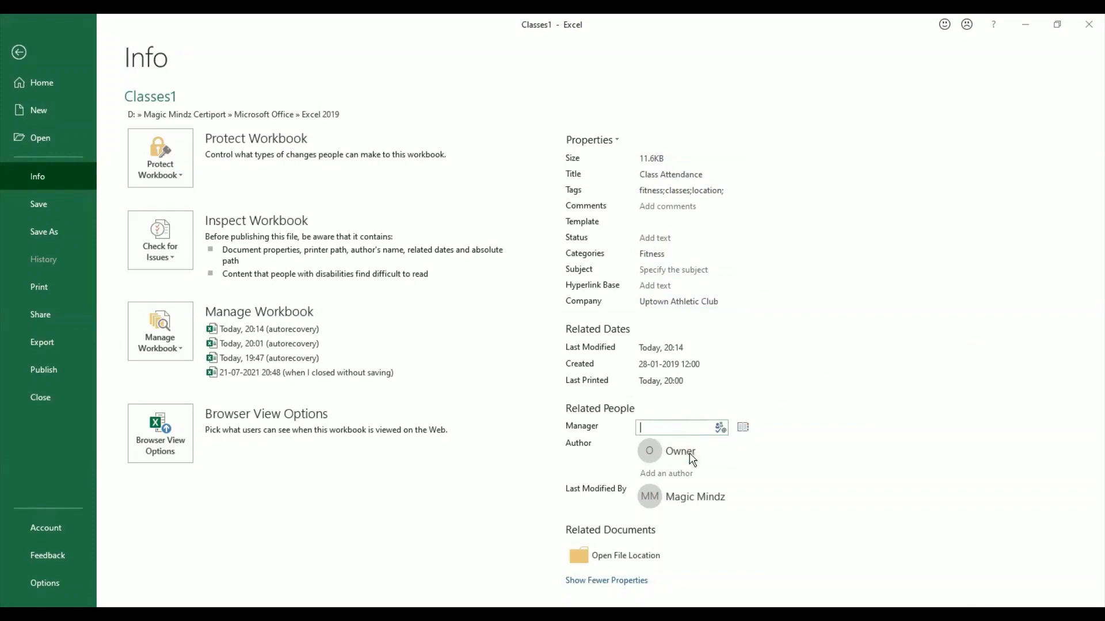
left_click(691, 473)
type("John")
left_click(867, 373)
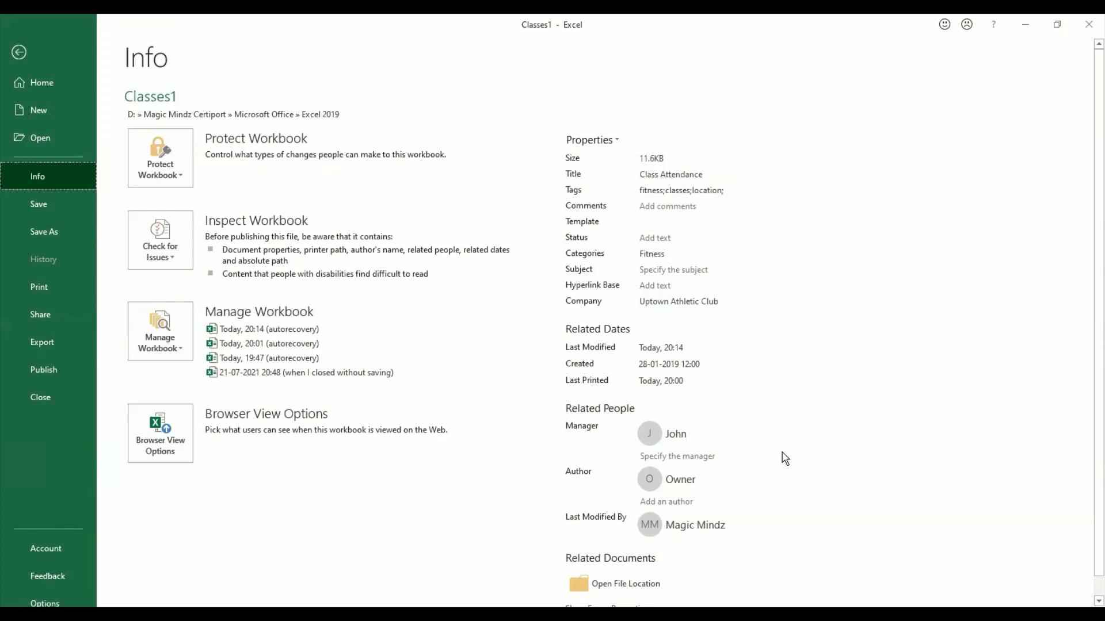
scroll(802, 464, "down", 1)
scroll(801, 464, "up", 1)
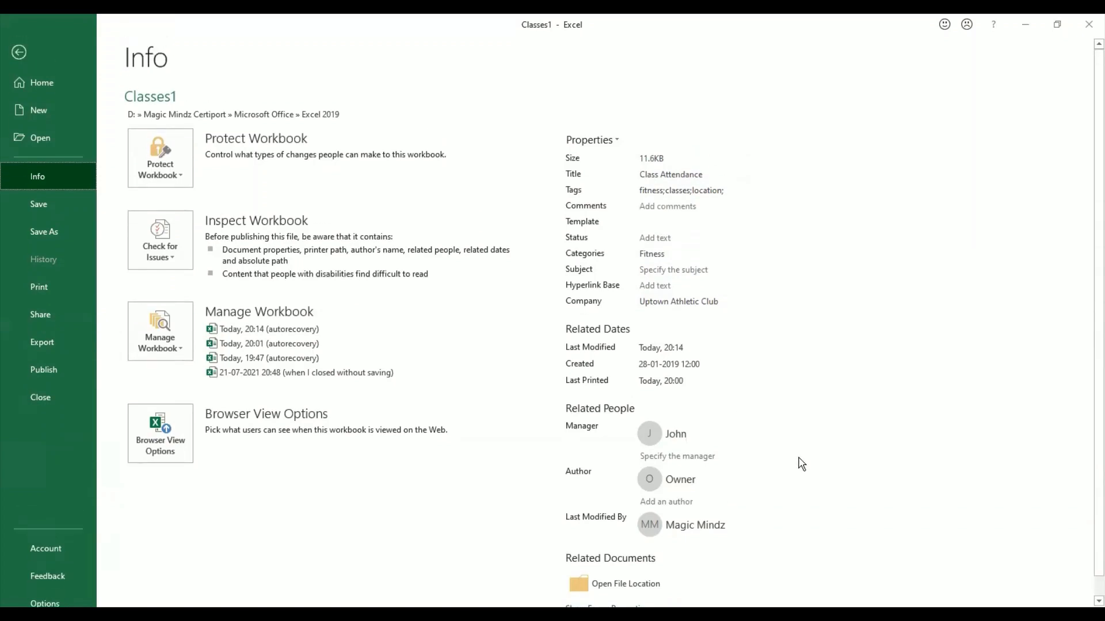